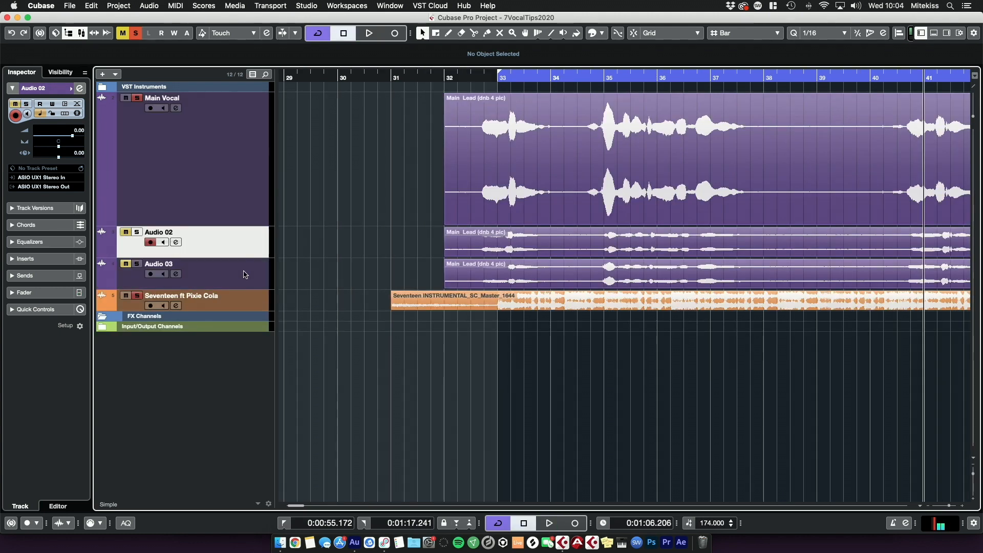
Step: Enlarge the height of the Audio 02 and Audio 03 tracks so their waveforms can be compared with Main Vocal
{"action": "left_click_drag", "start_coordinate": [249, 257], "coordinate": [242, 335]}
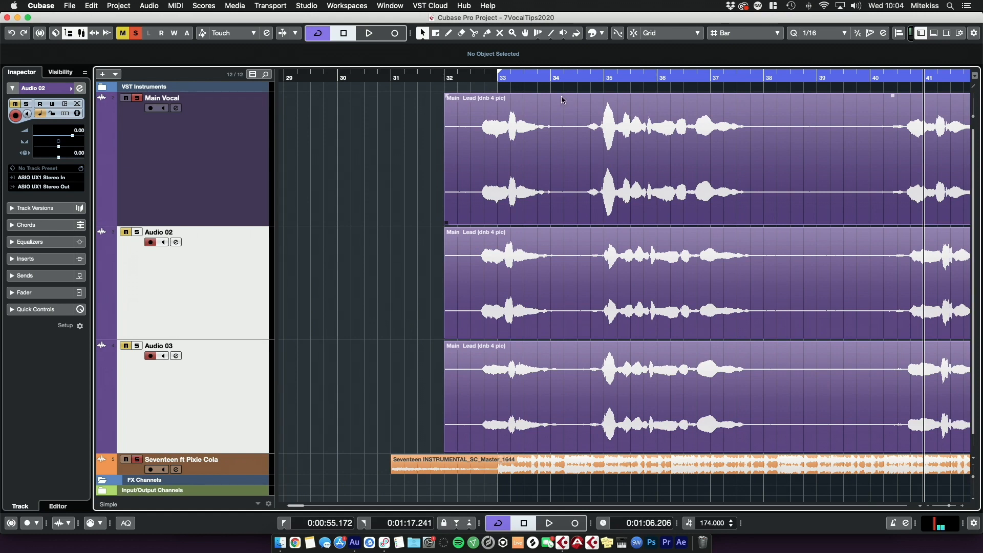
{"action": "scroll", "coordinate": [562, 100], "scroll_direction": "right", "scroll_amount": 3}
{"action": "left_click_drag", "start_coordinate": [538, 77], "coordinate": [536, 117]}
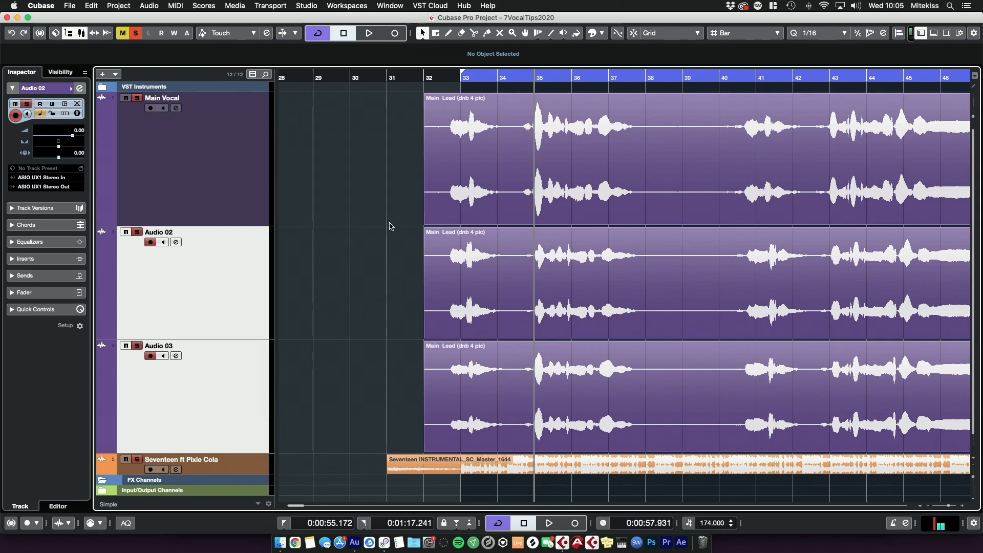
Step: Play the main vocal with its two doubles from midway between bars 32 and 33 to hear their timing
{"action": "left_click", "coordinate": [443, 78]}
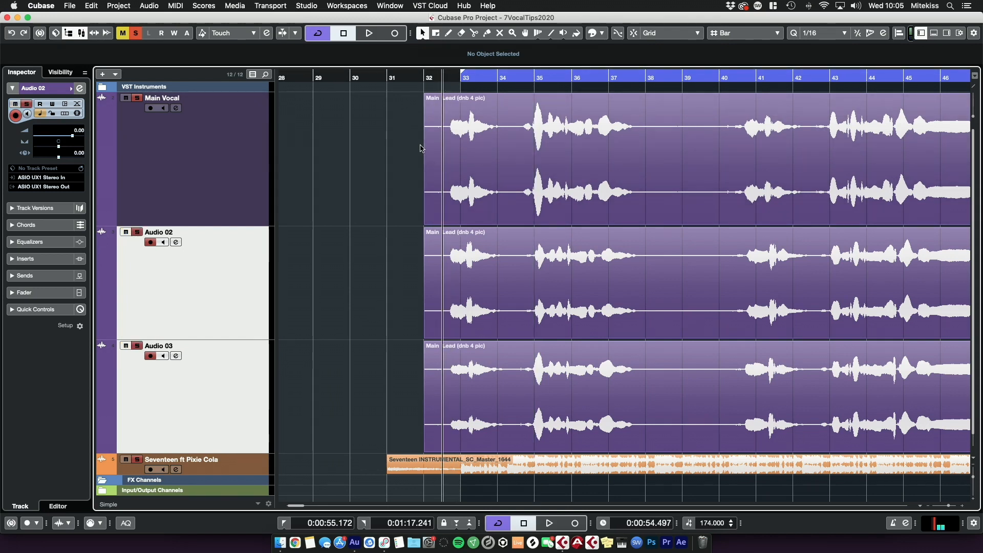
{"action": "key", "text": "space"}
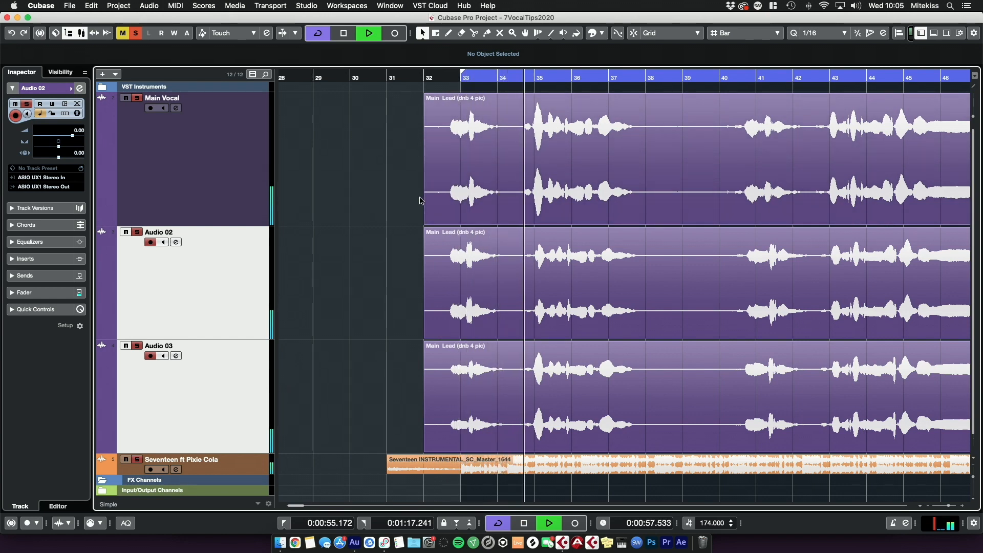
{"action": "scroll", "coordinate": [422, 190], "scroll_direction": "right", "scroll_amount": 3}
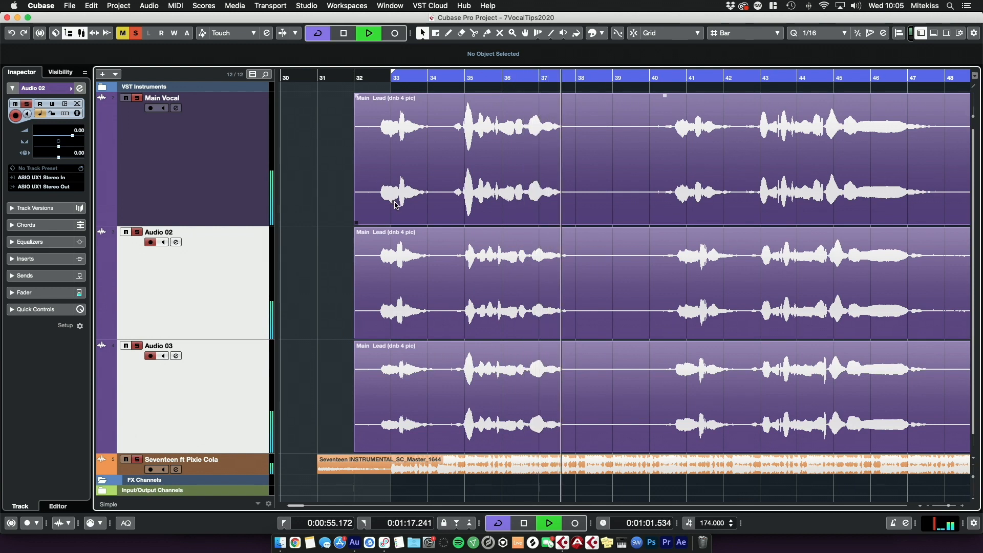
{"action": "key", "text": "space"}
Step: Open the Audio Alignment Panel and set the Main Vocal event as the alignment reference
{"action": "left_click_drag", "start_coordinate": [334, 279], "coordinate": [455, 337]}
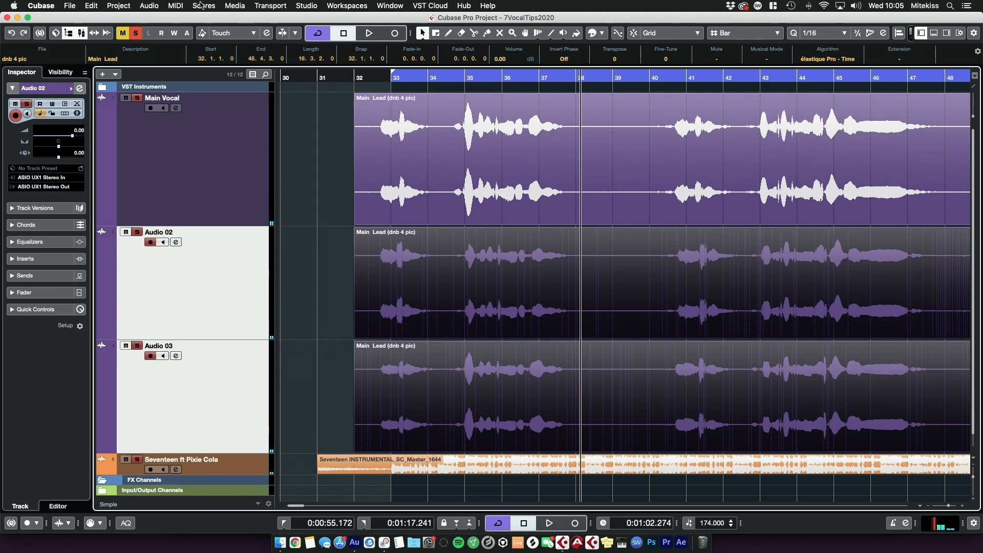
{"action": "left_click", "coordinate": [149, 5]}
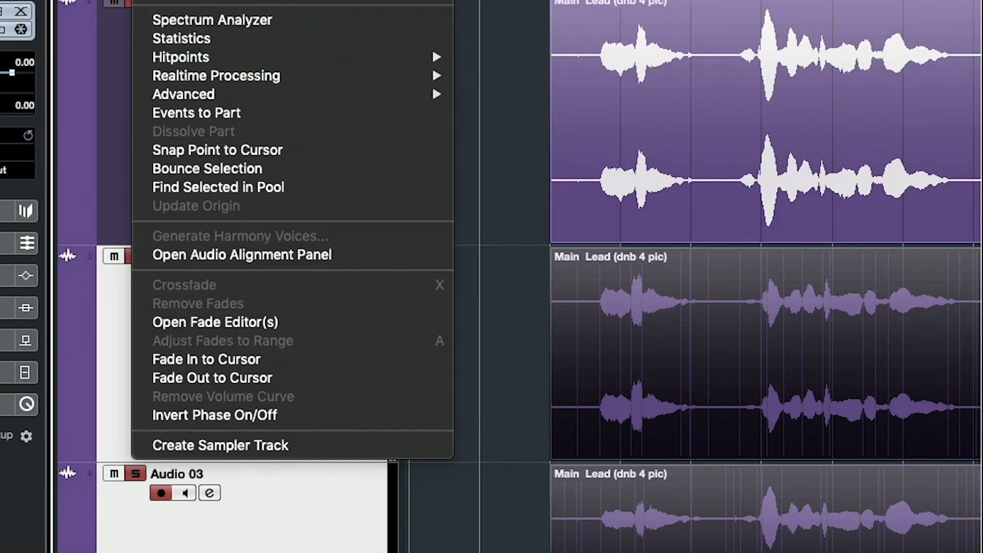
{"action": "left_click", "coordinate": [310, 255]}
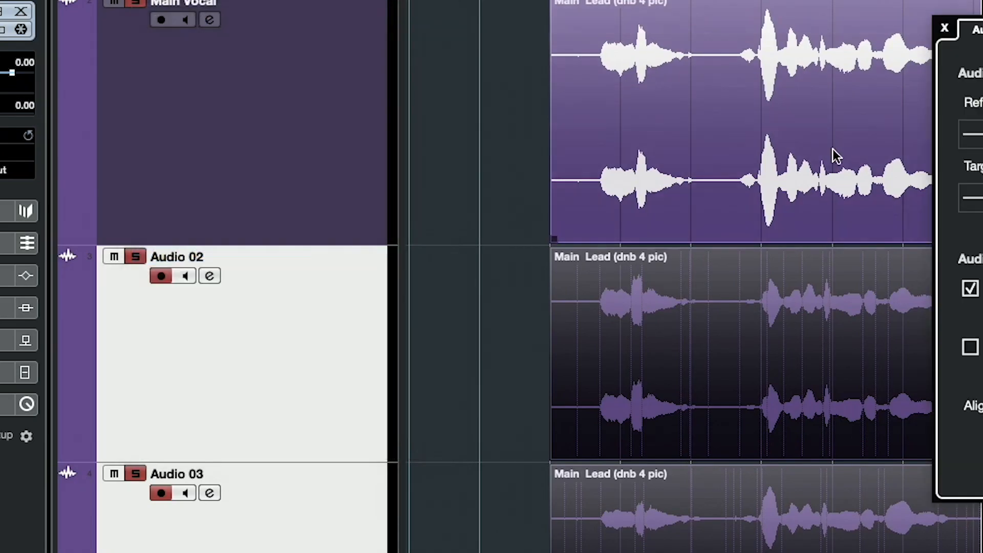
{"action": "left_click", "coordinate": [836, 156]}
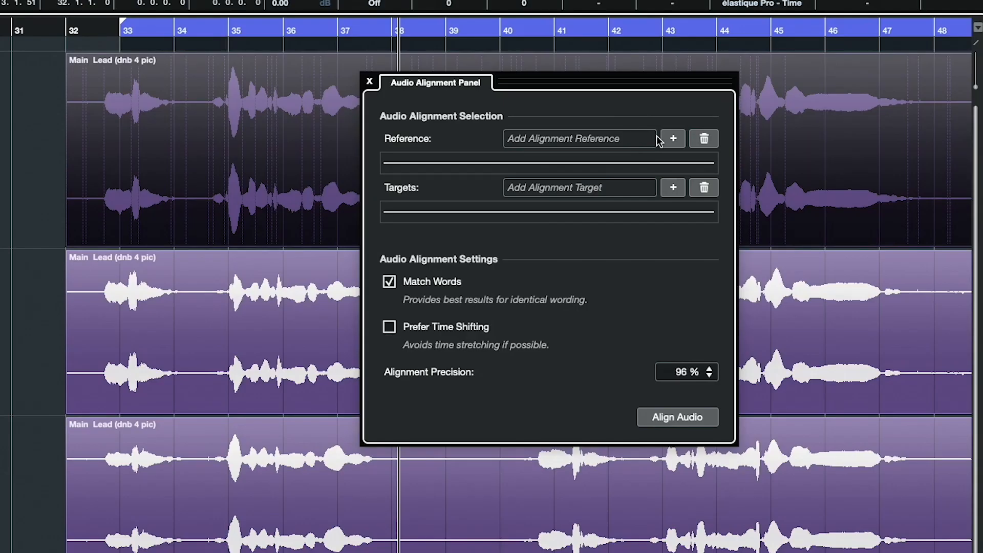
{"action": "left_click", "coordinate": [766, 152]}
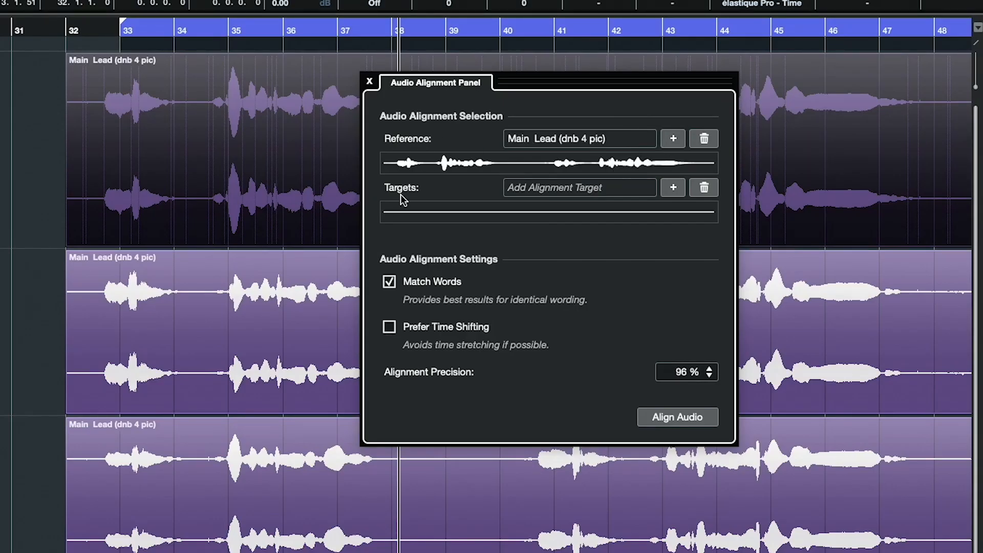
Step: Add the Audio 02 and Audio 03 events as alignment targets and align them to the Main Vocal reference
{"action": "left_click", "coordinate": [180, 326]}
{"action": "left_click", "coordinate": [180, 493], "text": "shift"}
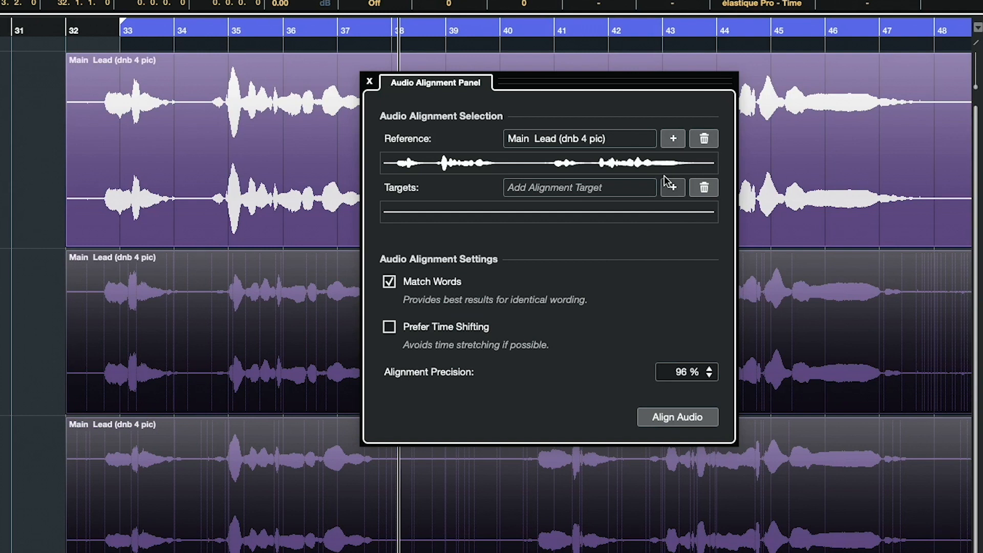
{"action": "left_click", "coordinate": [672, 188]}
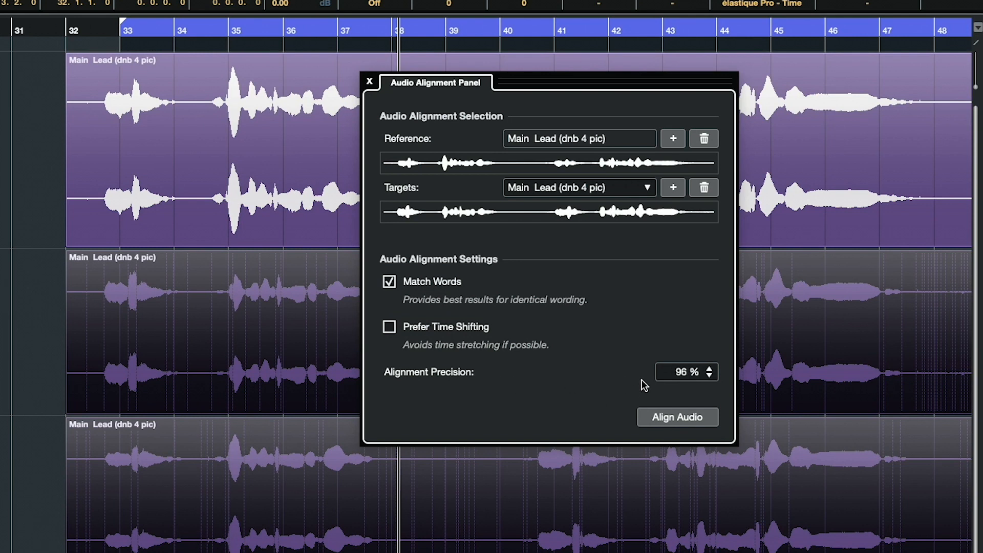
{"action": "left_click", "coordinate": [675, 421]}
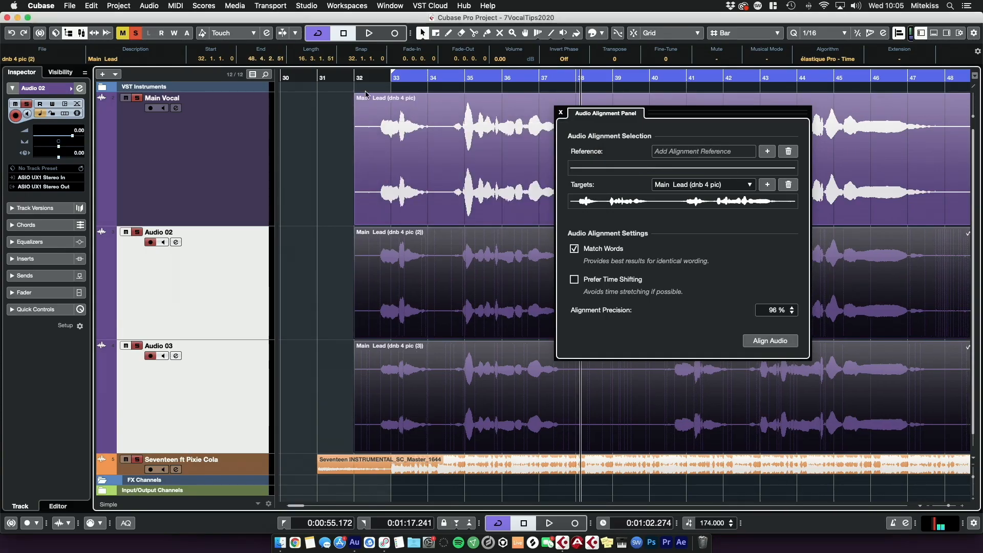
Step: Compare the double vocals before and after alignment around bar 33 by undoing and restoring the alignment
{"action": "left_click_drag", "start_coordinate": [385, 78], "coordinate": [550, 260]}
{"action": "key", "text": "super+z"}
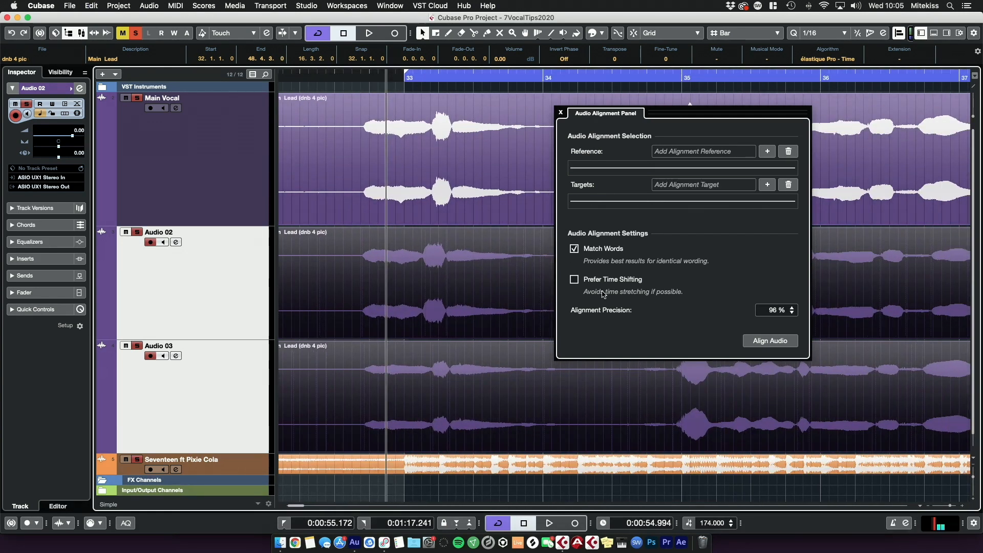
{"action": "key", "text": "super+z"}
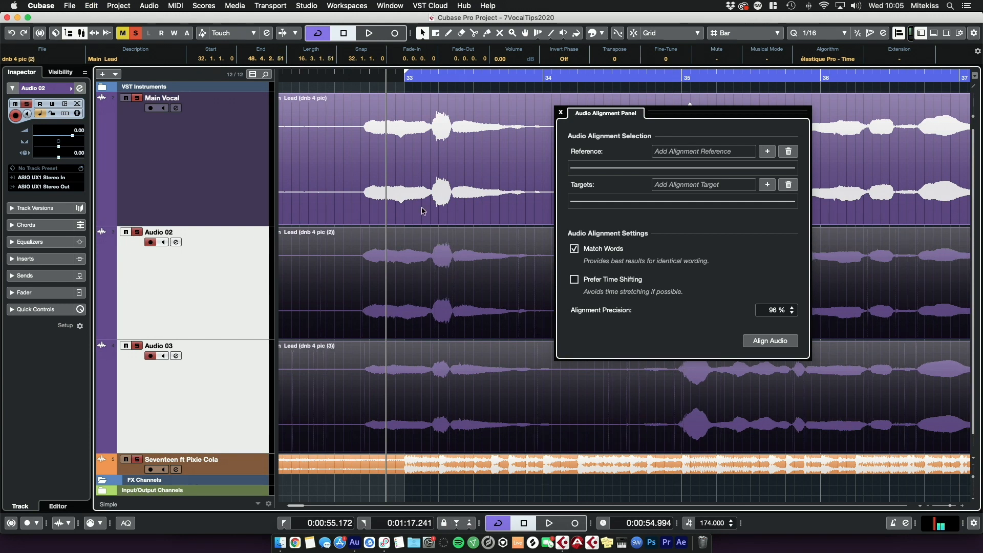
Step: Play the aligned vocals from just before bar 33 to hear how tightly the doubles match
{"action": "left_click_drag", "start_coordinate": [362, 79], "coordinate": [361, 79]}
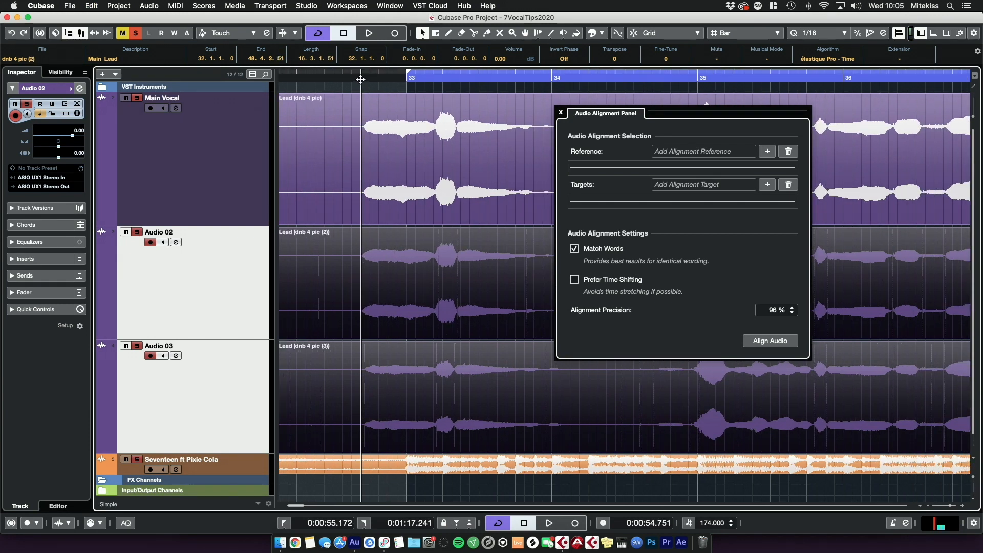
{"action": "key", "text": "space"}
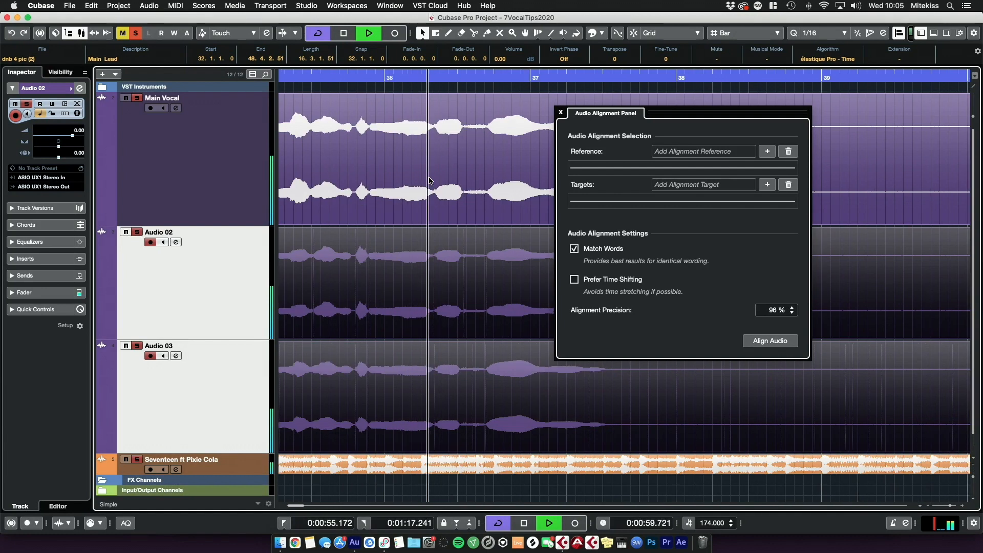
{"action": "key", "text": "space"}
Step: Undo the audio alignment of the two doubles and close the Audio Alignment Panel
{"action": "left_click_drag", "start_coordinate": [361, 78], "coordinate": [359, 72]}
{"action": "key", "text": "super+z"}
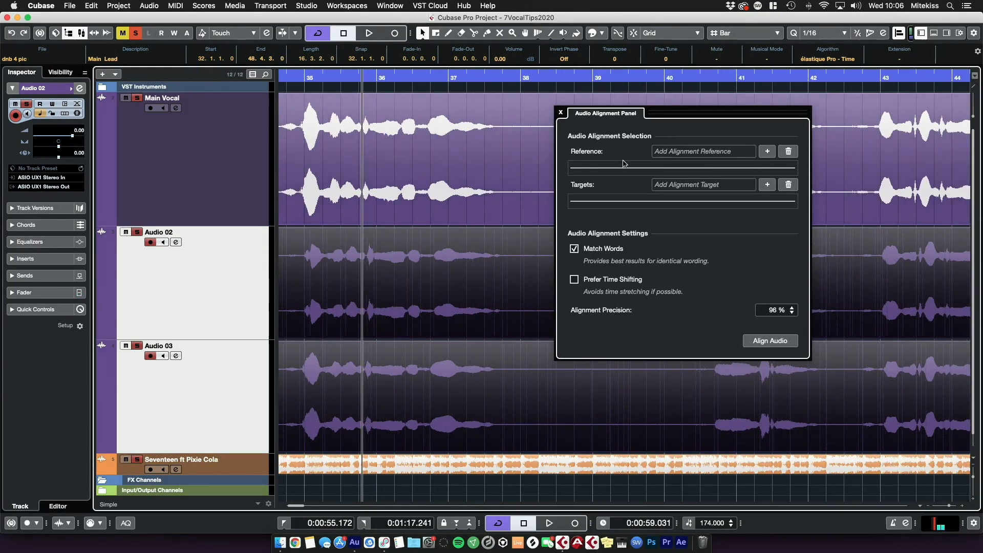
{"action": "left_click", "coordinate": [561, 113]}
Step: Split the Audio 02 vocal event just before bar 35 and again shortly before bar 36
{"action": "scroll", "coordinate": [551, 273], "scroll_direction": "left", "scroll_amount": 5}
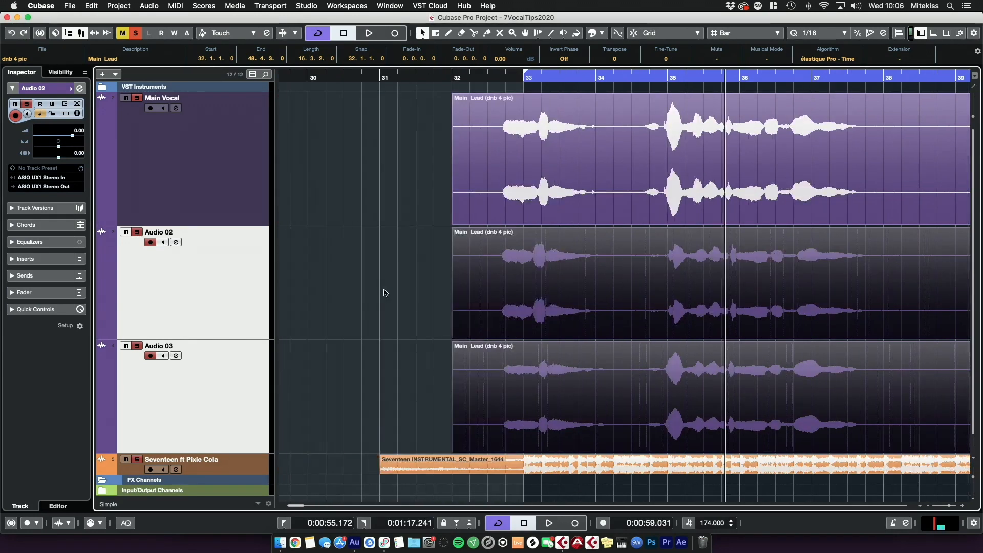
{"action": "left_click", "coordinate": [405, 281]}
{"action": "right_click", "coordinate": [404, 281]}
{"action": "left_click", "coordinate": [468, 281]}
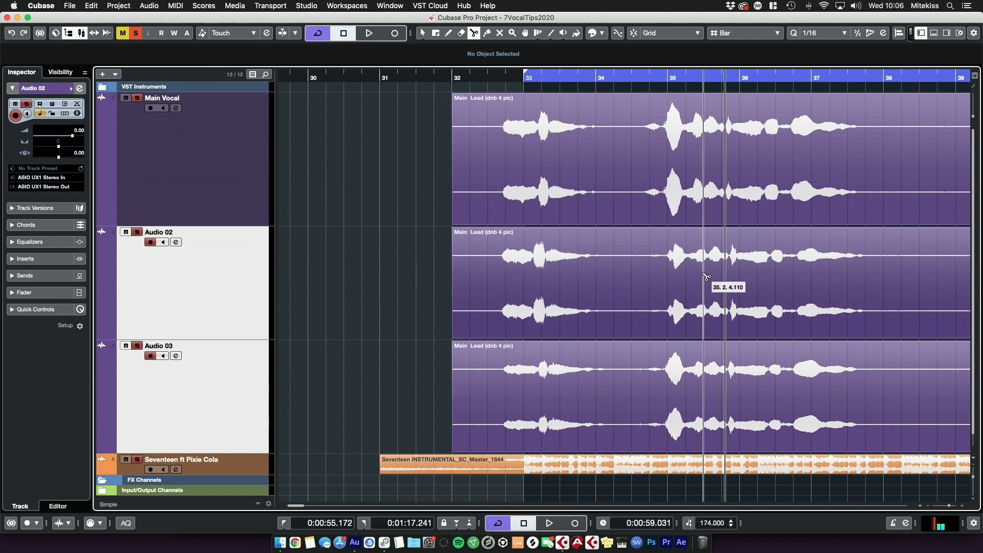
{"action": "scroll", "coordinate": [704, 277], "scroll_direction": "right", "scroll_amount": 5}
{"action": "scroll", "coordinate": [705, 277], "scroll_direction": "left", "scroll_amount": 5}
{"action": "left_click_drag", "start_coordinate": [578, 78], "coordinate": [576, 167]}
{"action": "left_click", "coordinate": [445, 295]}
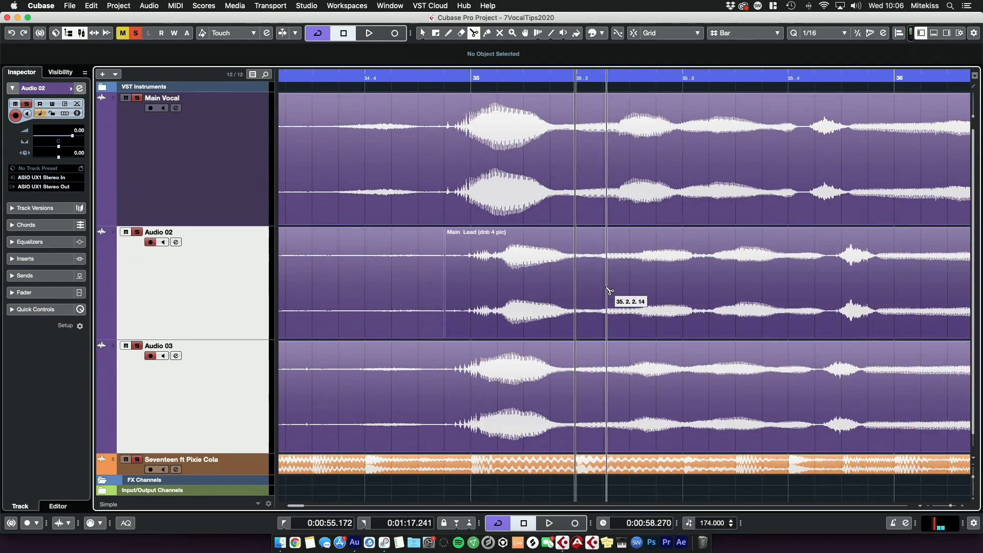
{"action": "left_click", "coordinate": [839, 301]}
Step: Shift the Audio 02 piece around bar 35 slightly earlier to line up with Main Vocal
{"action": "key", "text": "2"}
{"action": "key", "text": "1"}
{"action": "left_click_drag", "start_coordinate": [663, 269], "coordinate": [643, 270]}
Step: Split Audio 02 at about 36.1.2 and again before 36.4, and shift the piece around bar 36 earlier to match Main Vocal
{"action": "scroll", "coordinate": [680, 260], "scroll_direction": "right", "scroll_amount": 5}
{"action": "right_click", "coordinate": [829, 266]}
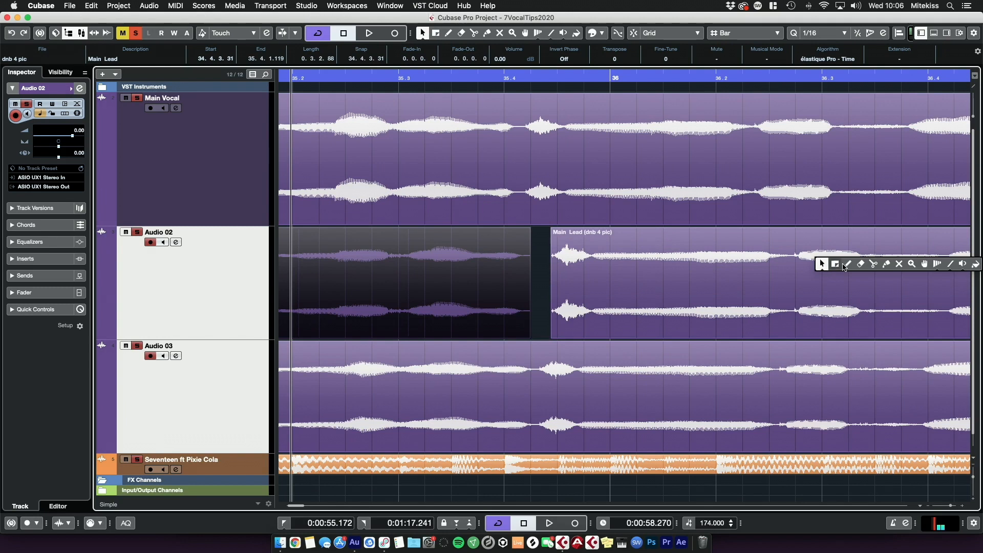
{"action": "left_click", "coordinate": [874, 264]}
{"action": "left_click", "coordinate": [904, 267]}
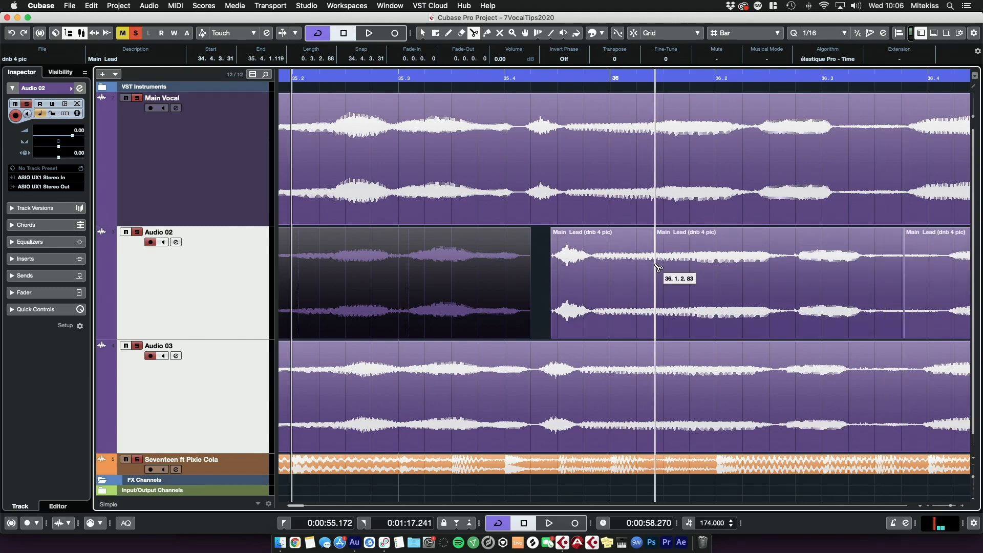
{"action": "left_click", "coordinate": [656, 266]}
{"action": "left_click_drag", "start_coordinate": [652, 264], "coordinate": [631, 264]}
Step: Split Audio 02 further along the phrase and shift the cut pieces to line up with Main Vocal's words
{"action": "scroll", "coordinate": [630, 264], "scroll_direction": "right", "scroll_amount": 12}
{"action": "right_click", "coordinate": [753, 255]}
{"action": "left_click", "coordinate": [803, 256]}
{"action": "left_click", "coordinate": [817, 261]}
{"action": "scroll", "coordinate": [626, 312], "scroll_direction": "left", "scroll_amount": 20}
{"action": "left_click_drag", "start_coordinate": [626, 312], "coordinate": [650, 312]}
{"action": "scroll", "coordinate": [592, 396], "scroll_direction": "right", "scroll_amount": 20}
{"action": "scroll", "coordinate": [654, 278], "scroll_direction": "right", "scroll_amount": 15}
{"action": "left_click", "coordinate": [654, 279]}
{"action": "left_click_drag", "start_coordinate": [850, 281], "coordinate": [873, 281]}
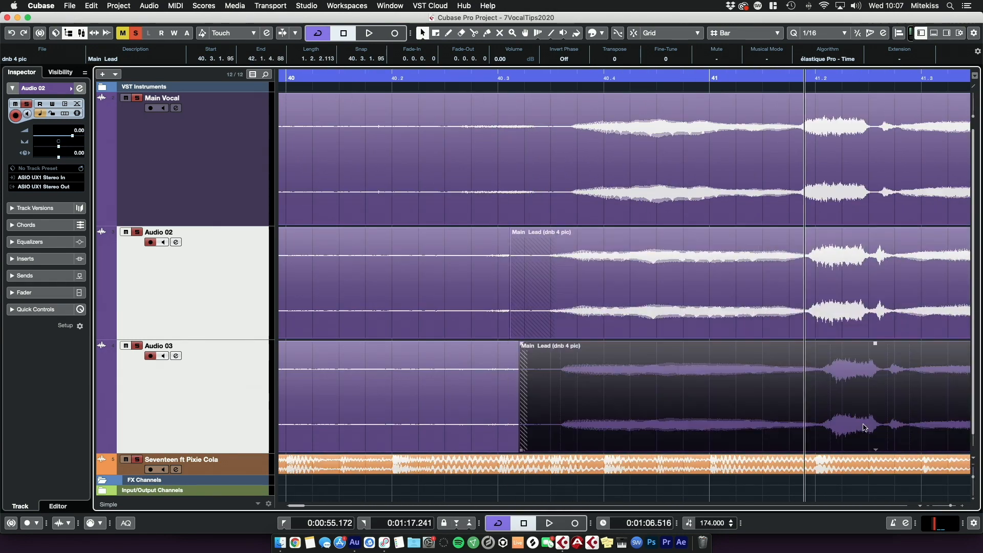
Step: Split the Audio 03 vocal further along the phrase and continue correcting the doubles' timing against Main Vocal, checking by playback
{"action": "key", "text": "space"}
{"action": "right_click", "coordinate": [622, 216]}
{"action": "left_click", "coordinate": [672, 217]}
{"action": "key", "text": "space"}
{"action": "scroll", "coordinate": [465, 406], "scroll_direction": "right", "scroll_amount": 10}
{"action": "left_click", "coordinate": [464, 406]}
{"action": "left_click", "coordinate": [630, 384]}
{"action": "key", "text": "space"}
{"action": "scroll", "coordinate": [617, 204], "scroll_direction": "right", "scroll_amount": 15}
{"action": "key", "text": "space"}
{"action": "left_click", "coordinate": [691, 287]}
{"action": "left_click", "coordinate": [691, 394], "text": "shift"}
Step: Play the edited doubles together with Main Vocal from before bar 33 to check the manual timing edits
{"action": "left_click_drag", "start_coordinate": [951, 507], "coordinate": [950, 507]}
{"action": "left_click", "coordinate": [746, 328]}
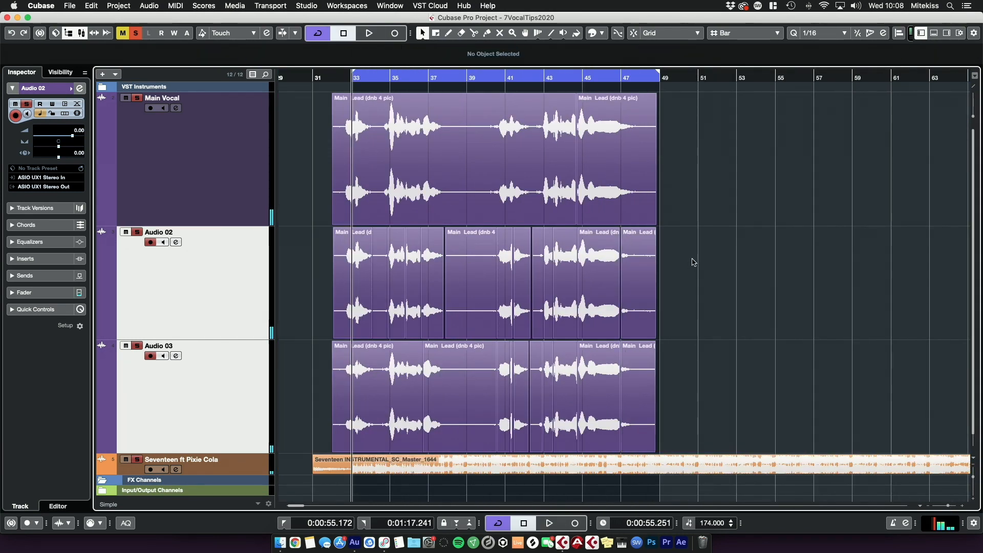
{"action": "left_click_drag", "start_coordinate": [324, 81], "coordinate": [335, 128]}
{"action": "key", "text": "space"}
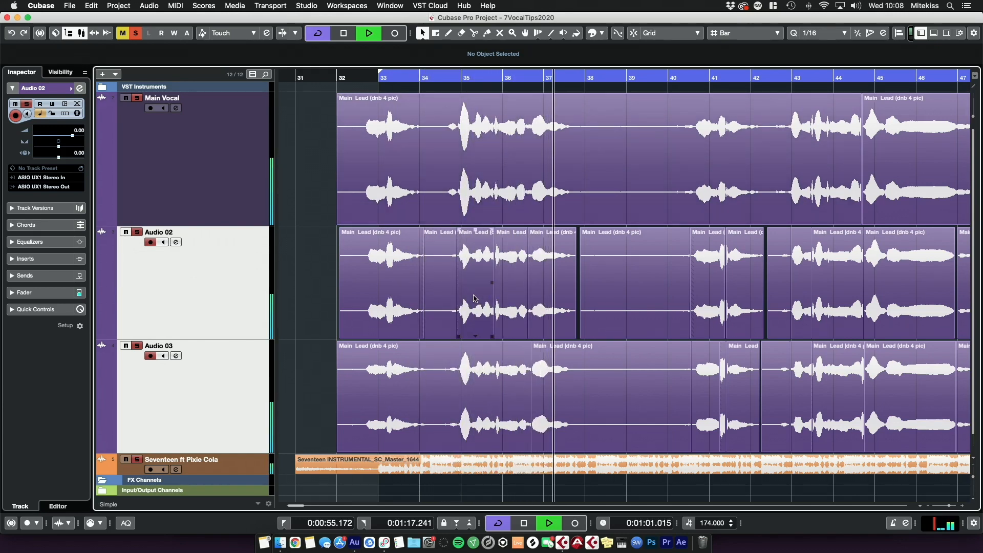
{"action": "key", "text": "space"}
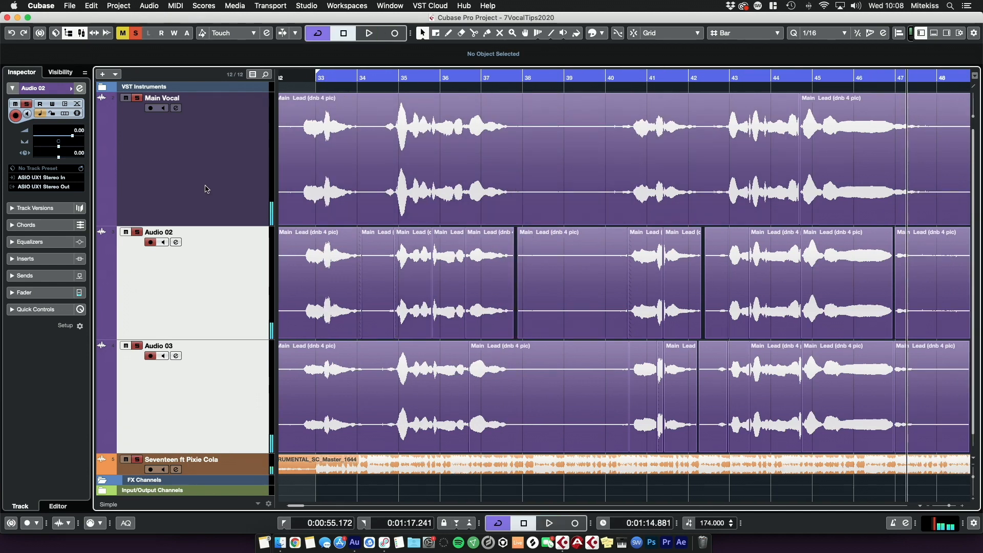
Step: Pan the Audio 02 track to L70 and rename it "Vocal LEft"
{"action": "scroll", "coordinate": [220, 236], "scroll_direction": "left", "scroll_amount": 5}
{"action": "left_click", "coordinate": [232, 283]}
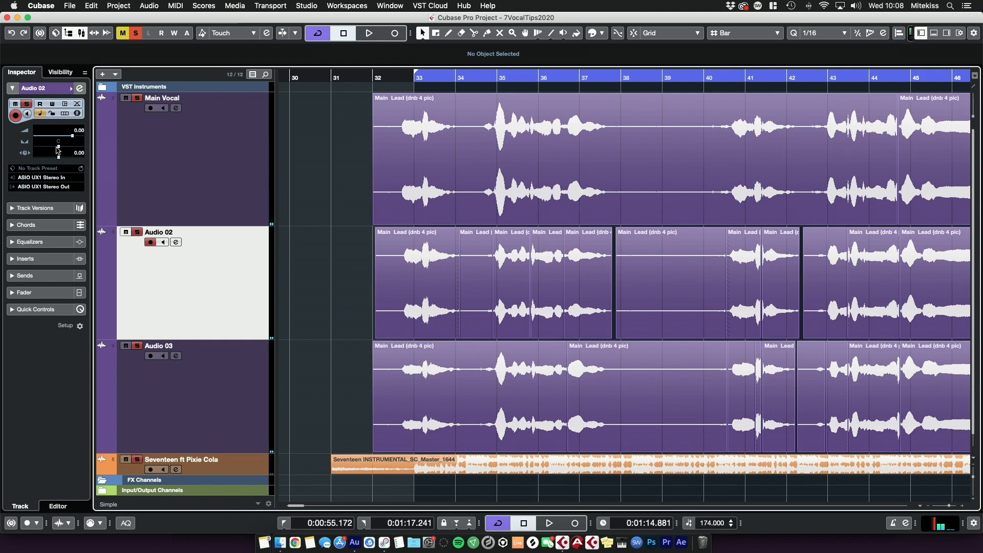
{"action": "left_click_drag", "start_coordinate": [58, 149], "coordinate": [53, 150]}
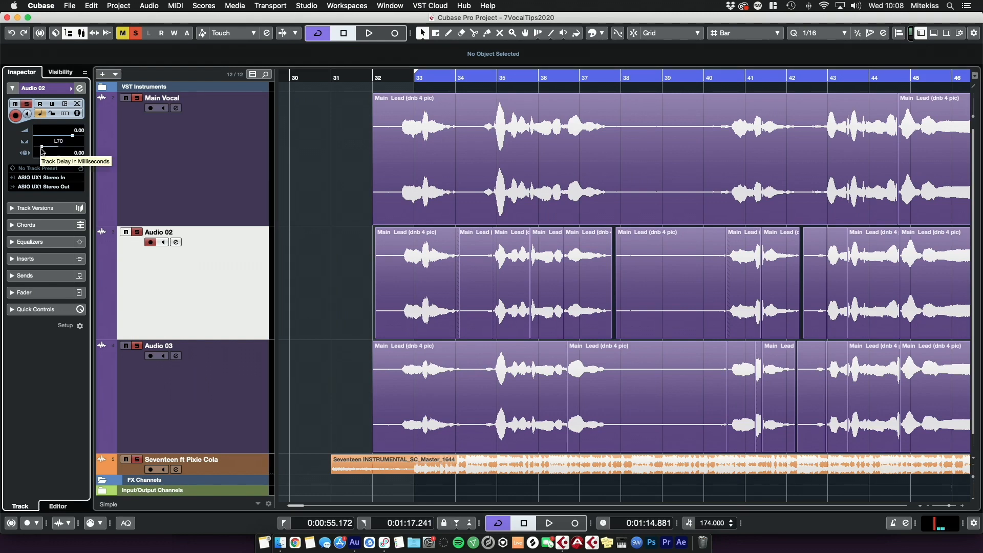
{"action": "double_click", "coordinate": [169, 235]}
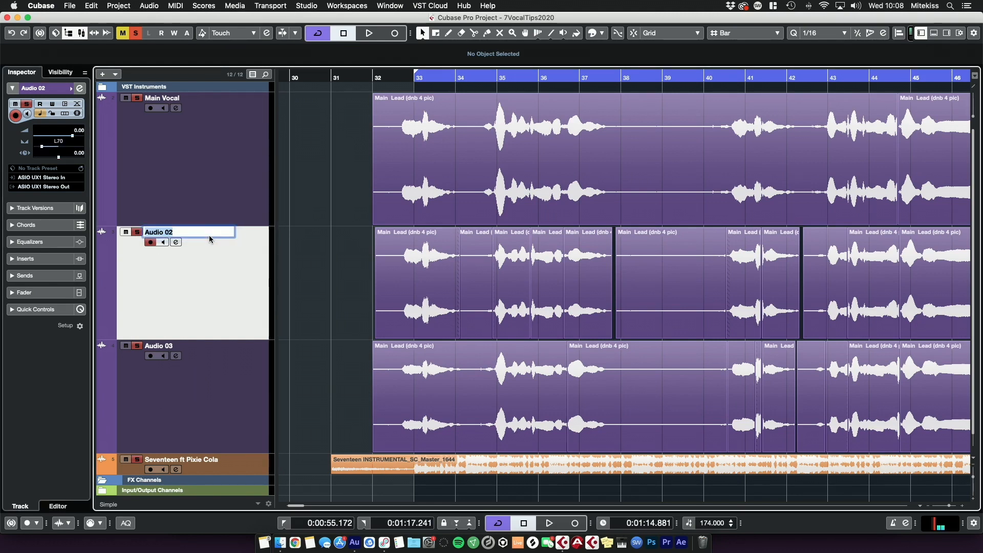
{"action": "type", "text": "Vocal LEft"}
{"action": "key", "text": "Return"}
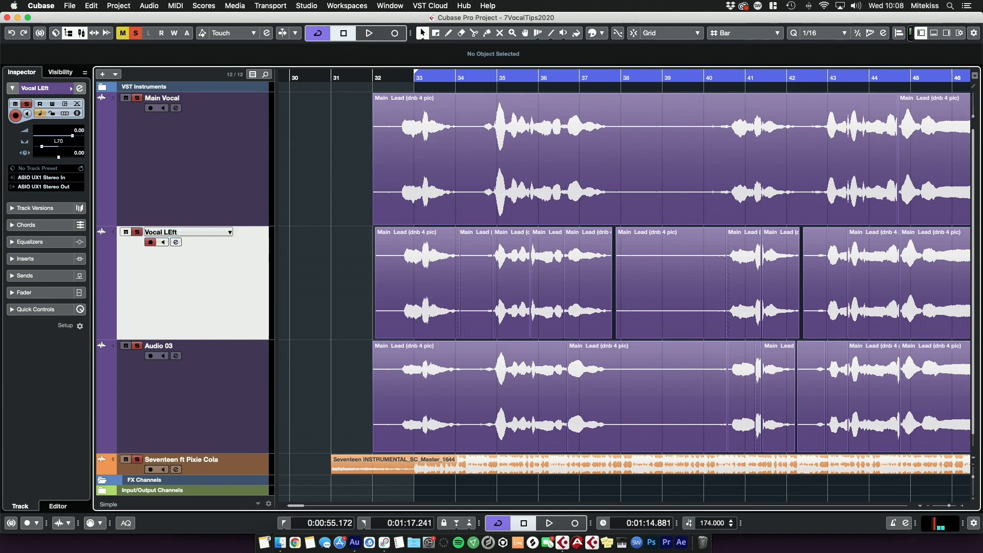
Step: Rename the Audio 03 track "Vocal Right" and pan it to R70
{"action": "left_click", "coordinate": [222, 400]}
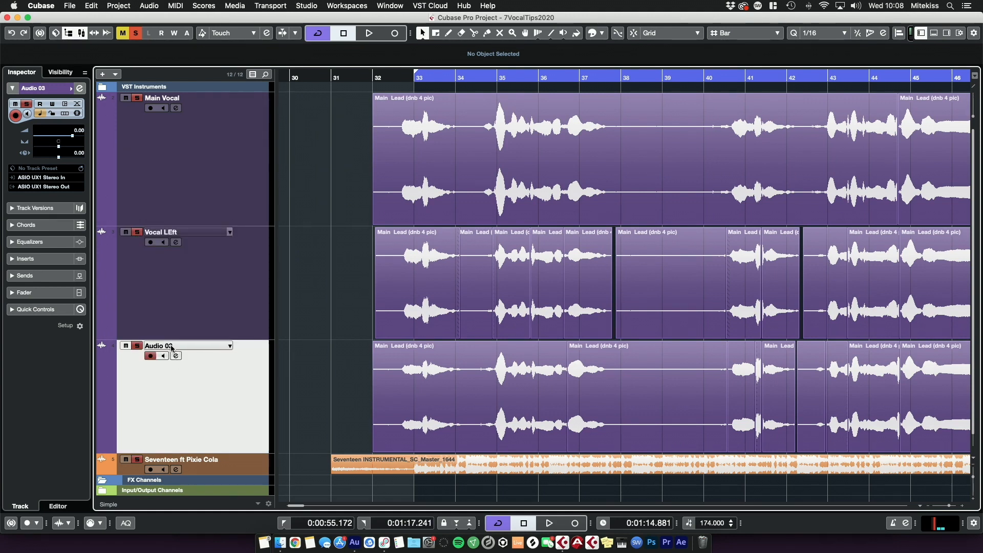
{"action": "type", "text": "Vocal Right"}
{"action": "key", "text": "Return"}
{"action": "double_click", "coordinate": [57, 142]}
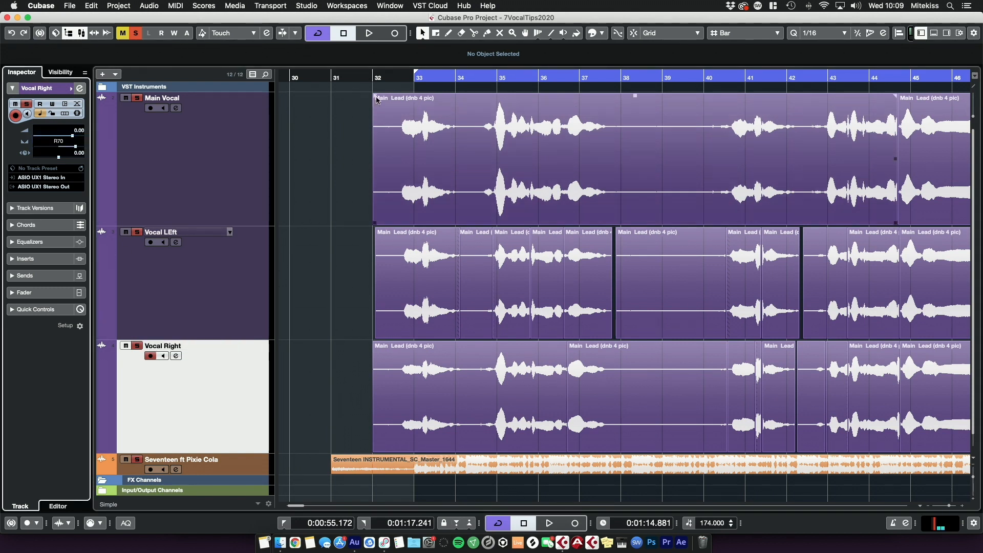
Step: Play the vocals from just before bar 33 to hear the panned doubles around the main vocal
{"action": "left_click", "coordinate": [402, 76]}
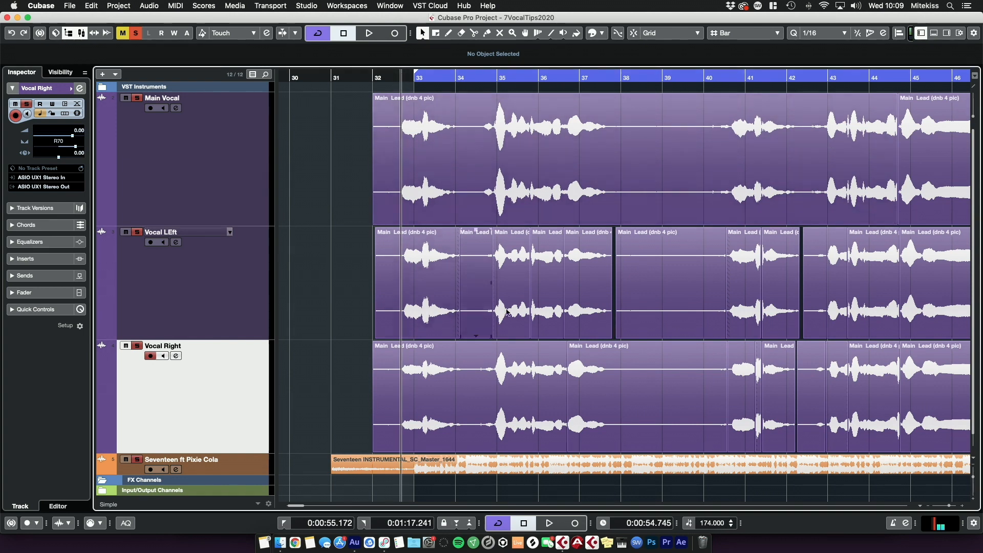
{"action": "key", "text": "space"}
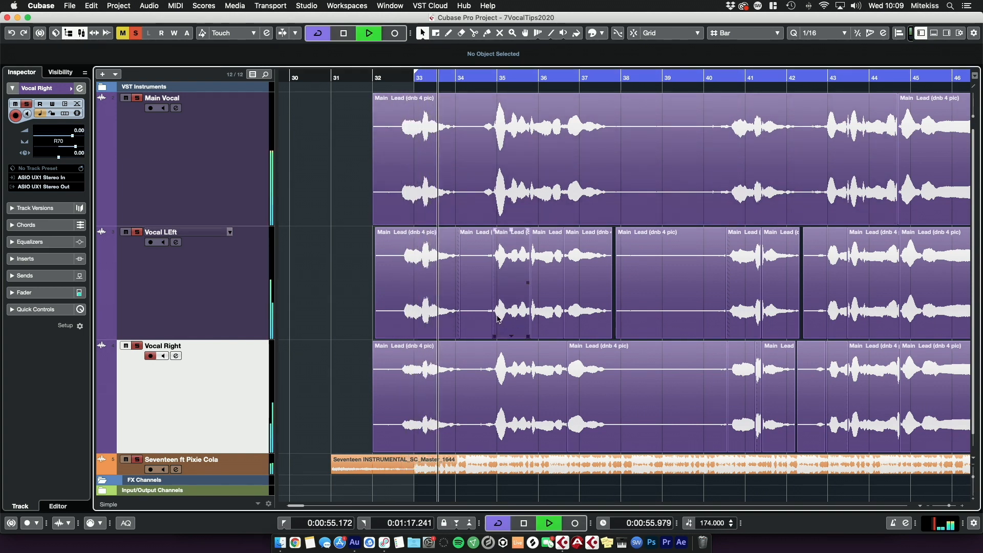
Step: Listen to the panned doubles around the main vocal up to about bar 37, then stop playback
{"action": "left_click", "coordinate": [213, 309]}
{"action": "left_click", "coordinate": [244, 404]}
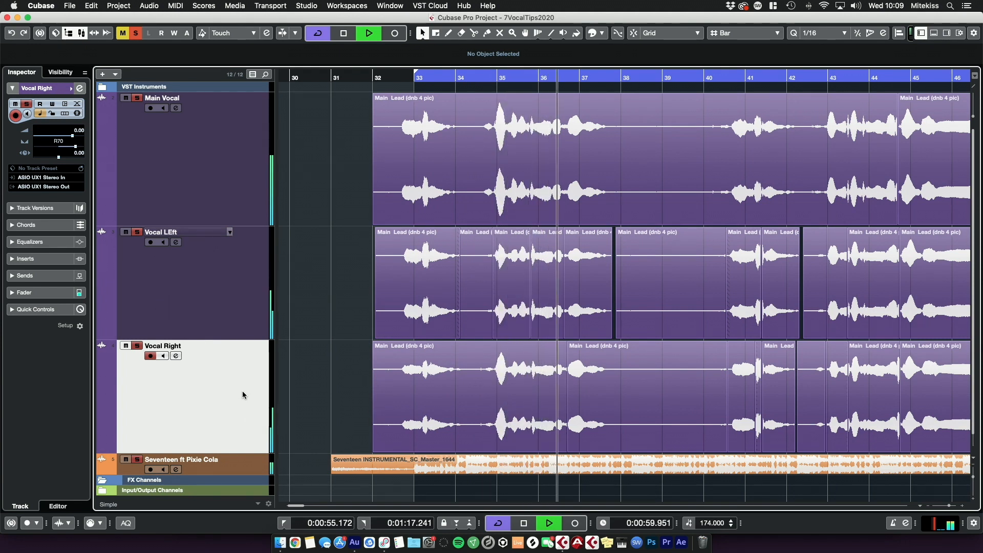
{"action": "key", "text": "space"}
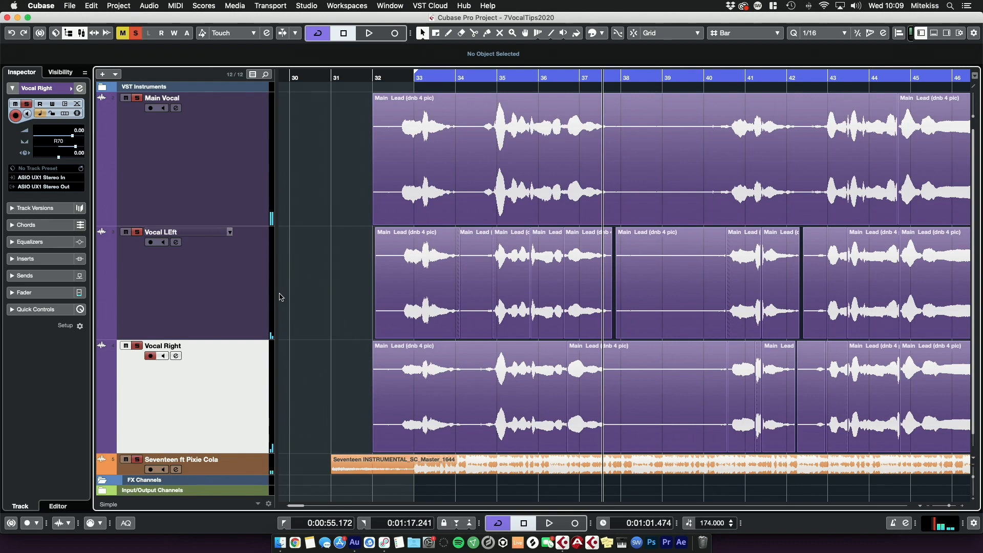
{"action": "left_click", "coordinate": [223, 286]}
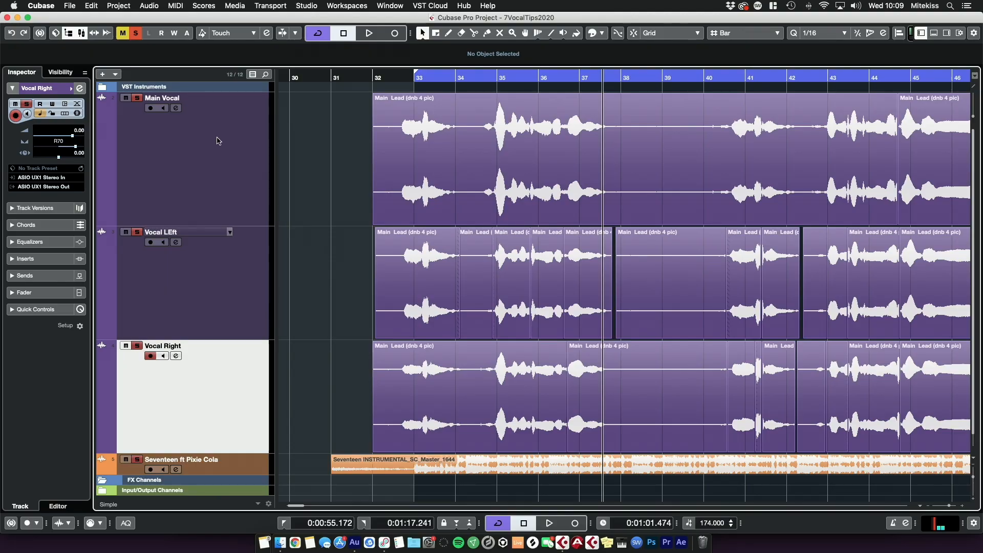
Step: Select all three vocal tracks and route them to a new stereo group channel named "Vocal Group"
{"action": "left_click", "coordinate": [218, 140]}
{"action": "right_click", "coordinate": [215, 148]}
{"action": "mouse_move", "coordinate": [353, 152]}
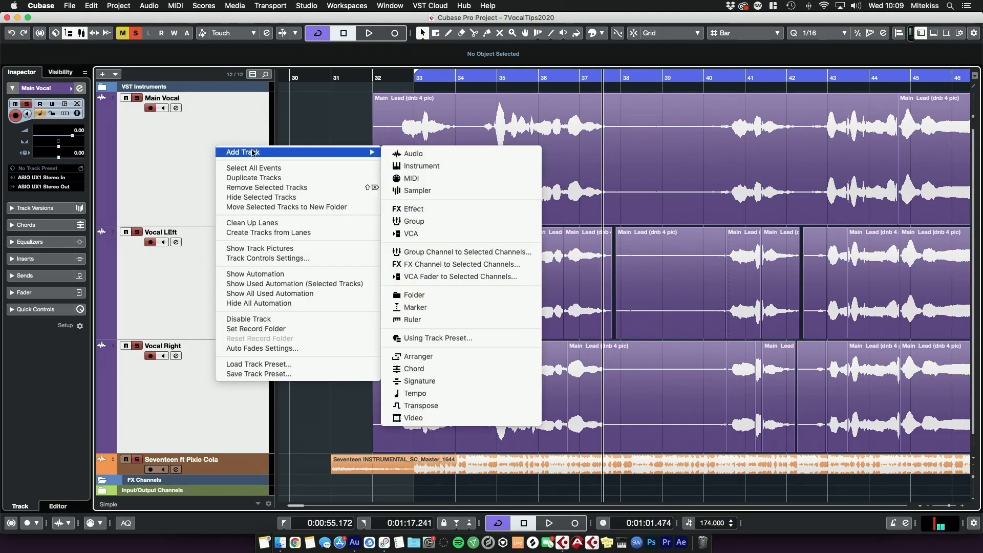
{"action": "left_click", "coordinate": [414, 221]}
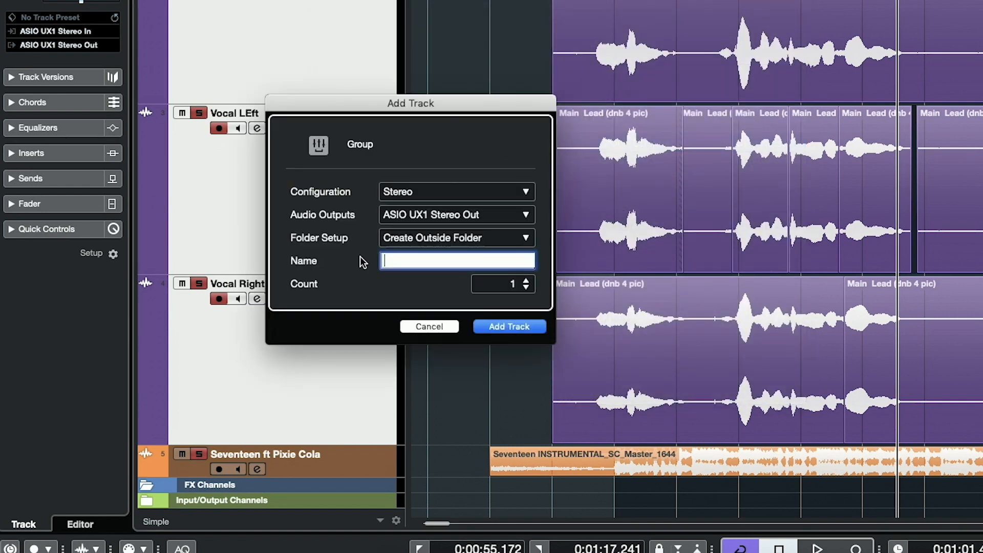
{"action": "type", "text": "Vocal G"}
{"action": "type", "text": "roup"}
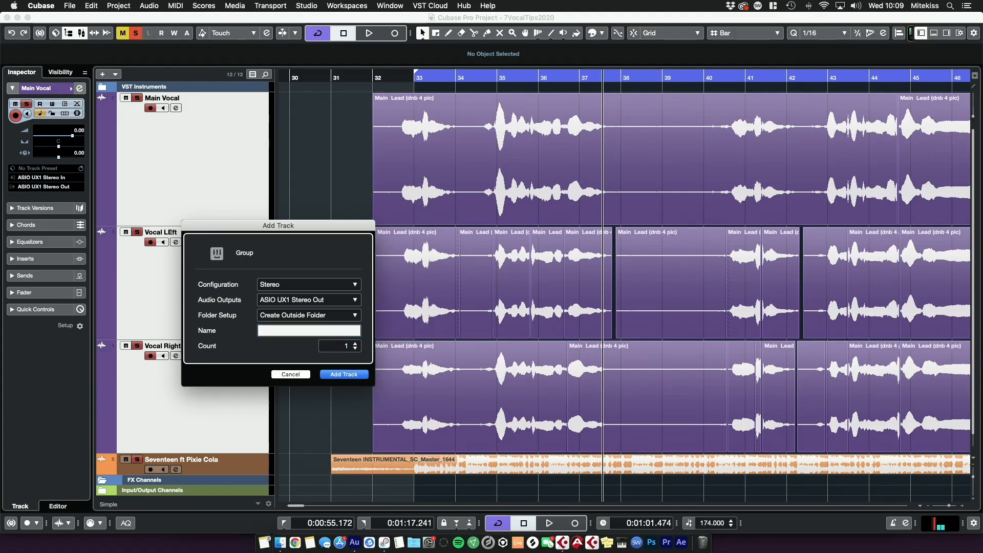
{"action": "key", "text": "Return"}
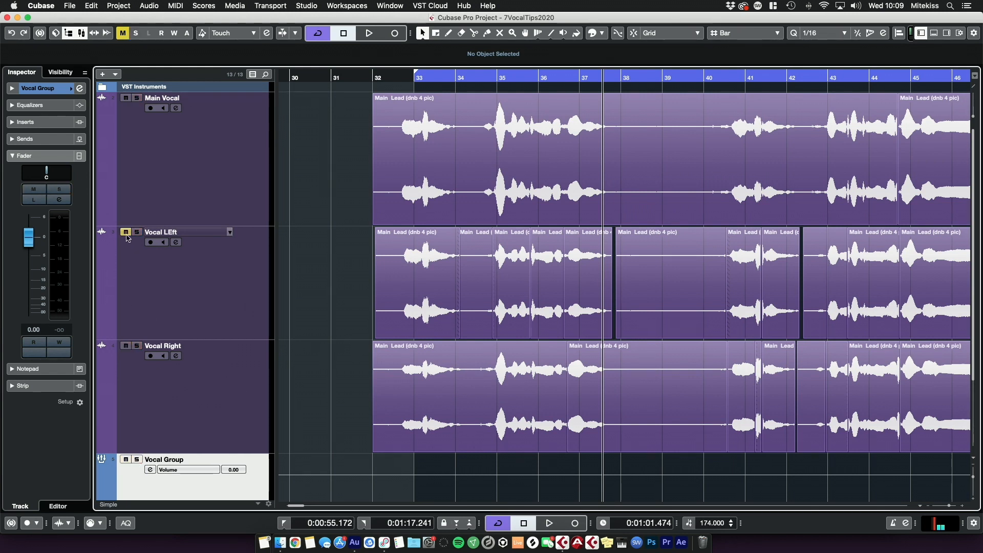
Step: Select the Vocal LEft and Vocal Right tracks and route them to a new stereo group channel named "Backing Vocals"
{"action": "left_click", "coordinate": [243, 308]}
{"action": "left_click", "coordinate": [238, 436], "text": "shift"}
{"action": "scroll", "coordinate": [342, 326], "scroll_direction": "down", "scroll_amount": 5}
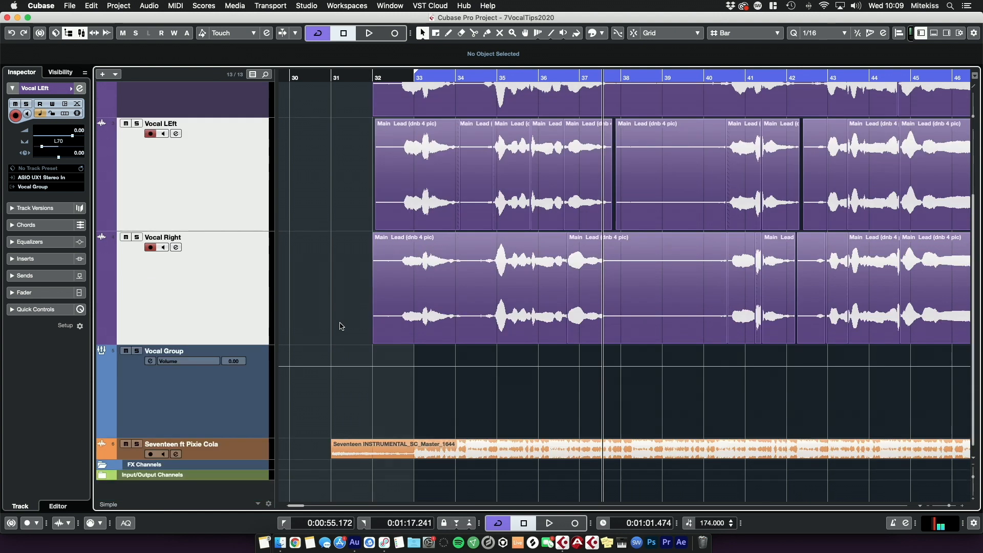
{"action": "scroll", "coordinate": [341, 327], "scroll_direction": "up", "scroll_amount": 4}
{"action": "scroll", "coordinate": [242, 271], "scroll_direction": "down", "scroll_amount": 3}
{"action": "right_click", "coordinate": [241, 272]}
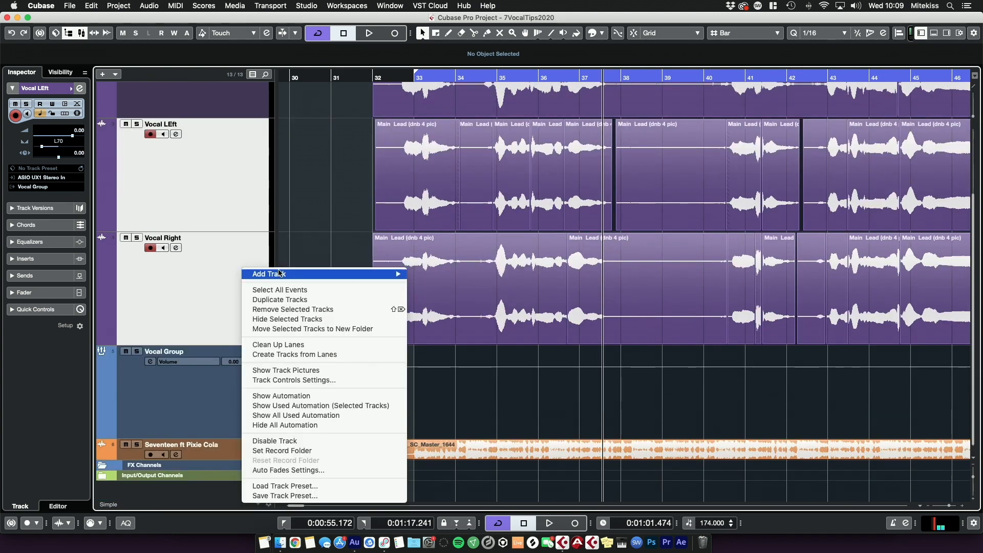
{"action": "mouse_move", "coordinate": [297, 273]}
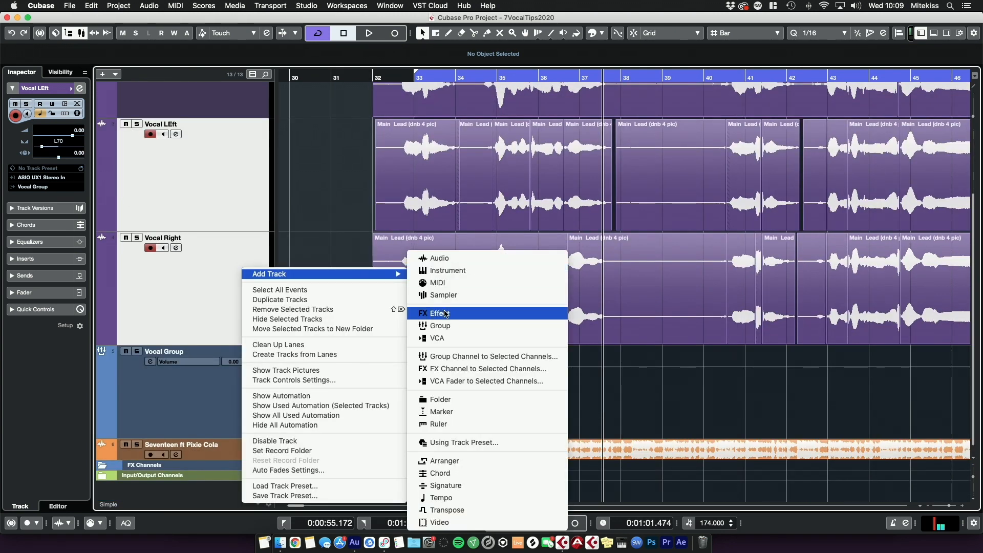
{"action": "left_click", "coordinate": [440, 357]}
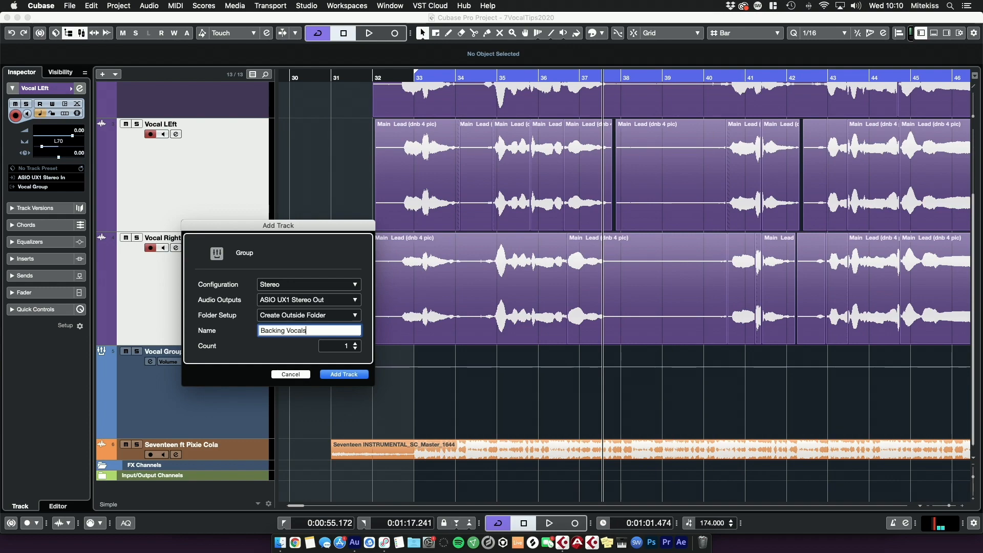
{"action": "type", "text": "Backing Vocals"}
{"action": "left_click", "coordinate": [344, 374]}
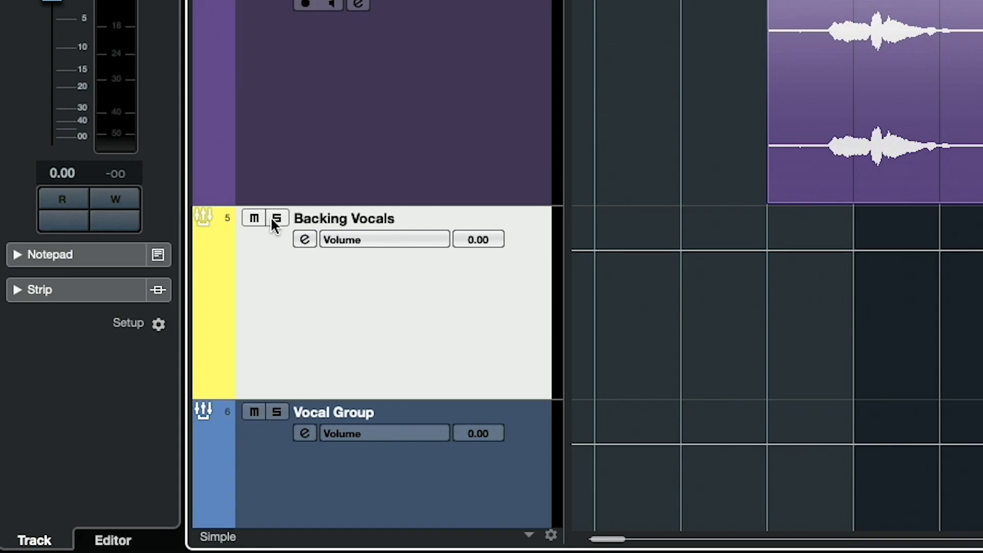
Step: Solo the two doubles with the Backing Vocals group and colour all three tracks pinkish purple
{"action": "left_click", "coordinate": [183, 179]}
{"action": "left_click", "coordinate": [387, 157]}
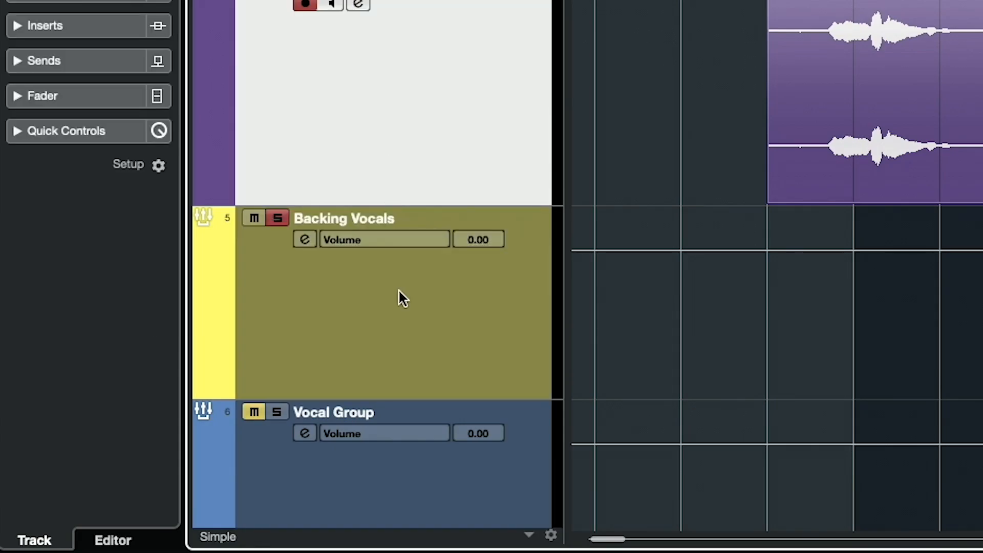
{"action": "left_click", "coordinate": [399, 289]}
{"action": "left_click", "coordinate": [190, 179], "text": "shift"}
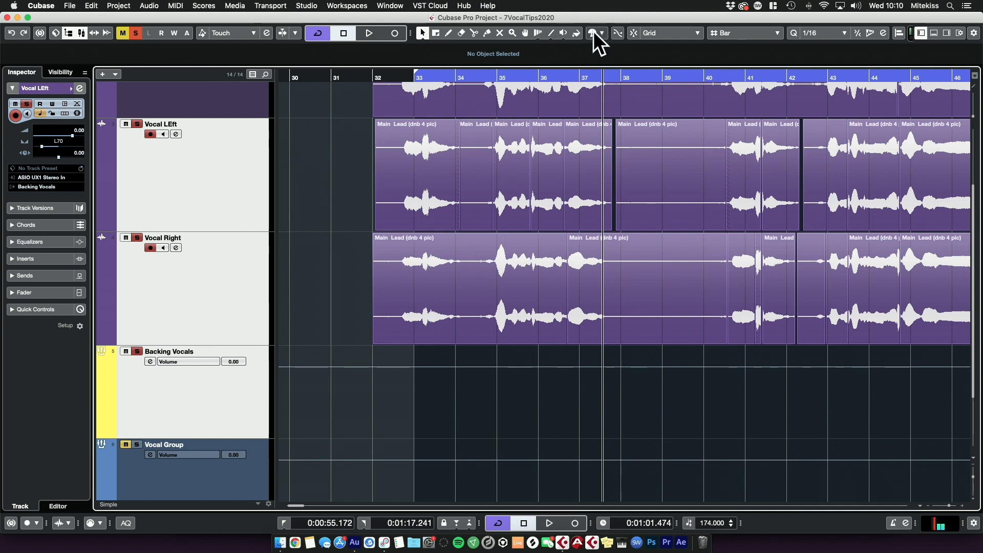
{"action": "left_click", "coordinate": [594, 33]}
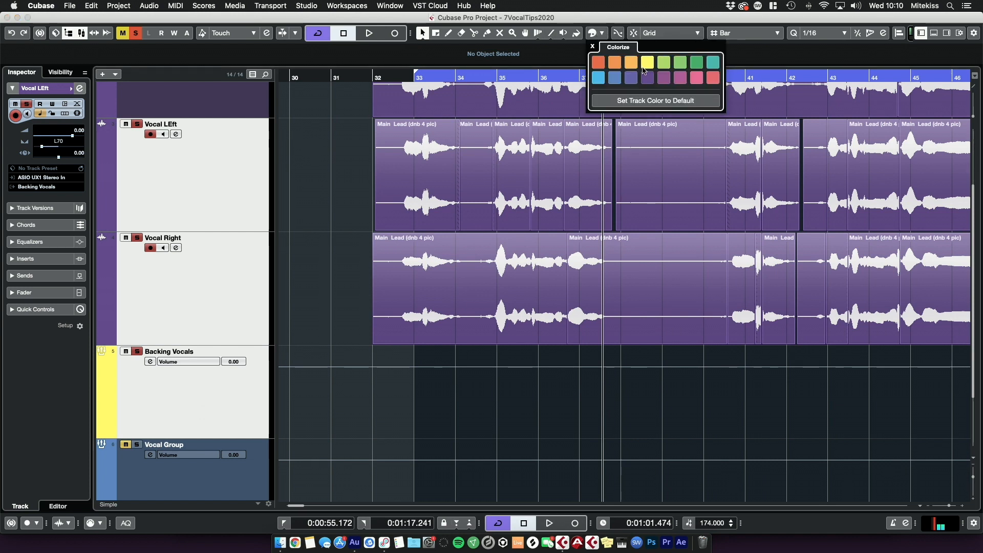
{"action": "left_click", "coordinate": [664, 77]}
{"action": "left_click", "coordinate": [346, 227]}
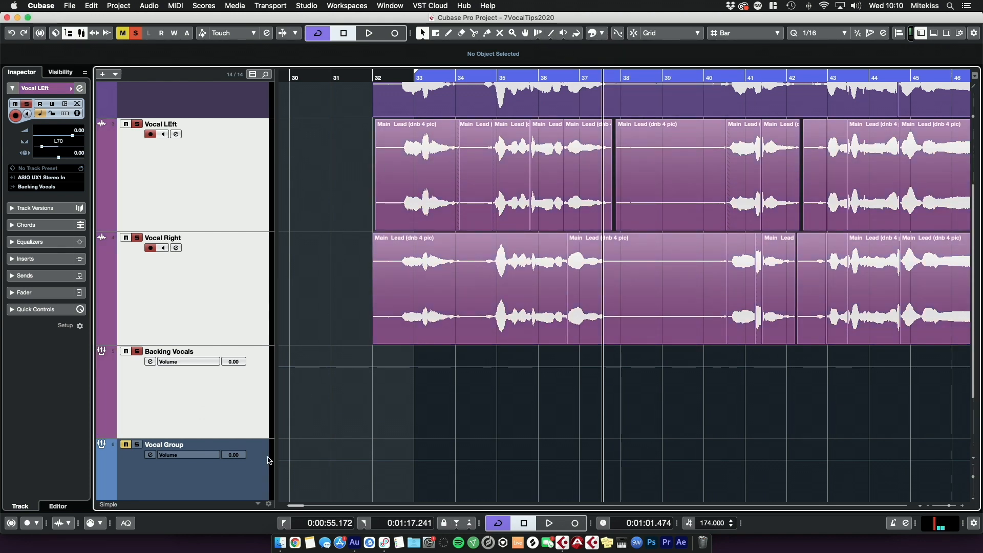
Step: Colour the Vocal Group track dark purple to match the Main Vocal track
{"action": "left_click", "coordinate": [222, 483]}
{"action": "left_click", "coordinate": [594, 32]}
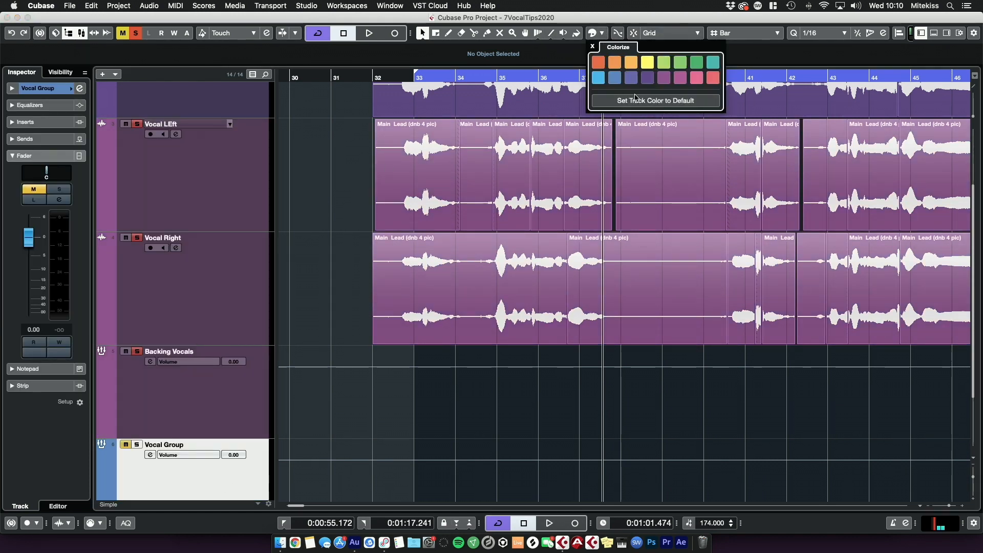
{"action": "left_click", "coordinate": [648, 78]}
Step: Play the vocals from bar 33 and lower the Backing Vocals group's volume to -6.78 dB
{"action": "left_click", "coordinate": [199, 385]}
{"action": "left_click", "coordinate": [190, 403]}
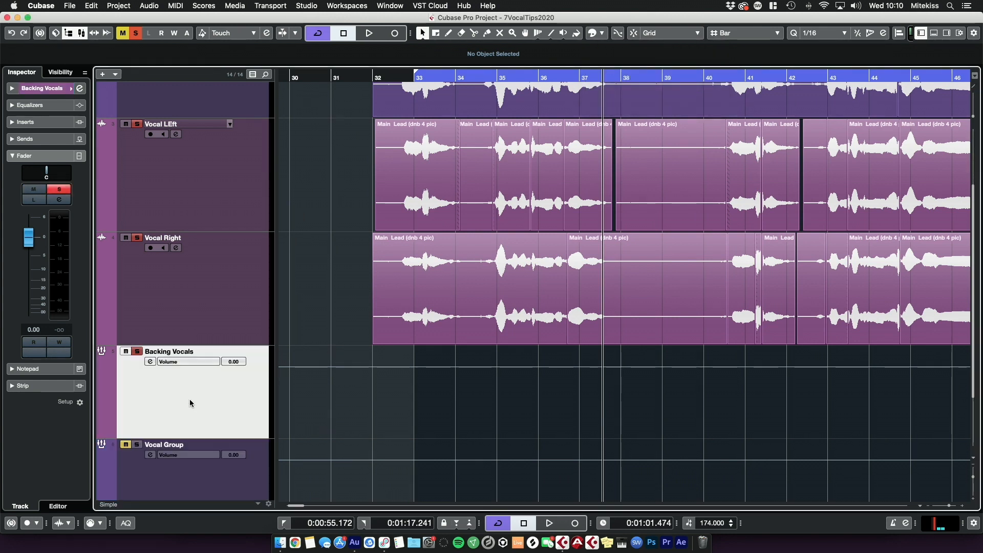
{"action": "left_click_drag", "start_coordinate": [29, 240], "coordinate": [39, 335]}
{"action": "left_click", "coordinate": [417, 78]}
{"action": "left_click_drag", "start_coordinate": [32, 316], "coordinate": [37, 263]}
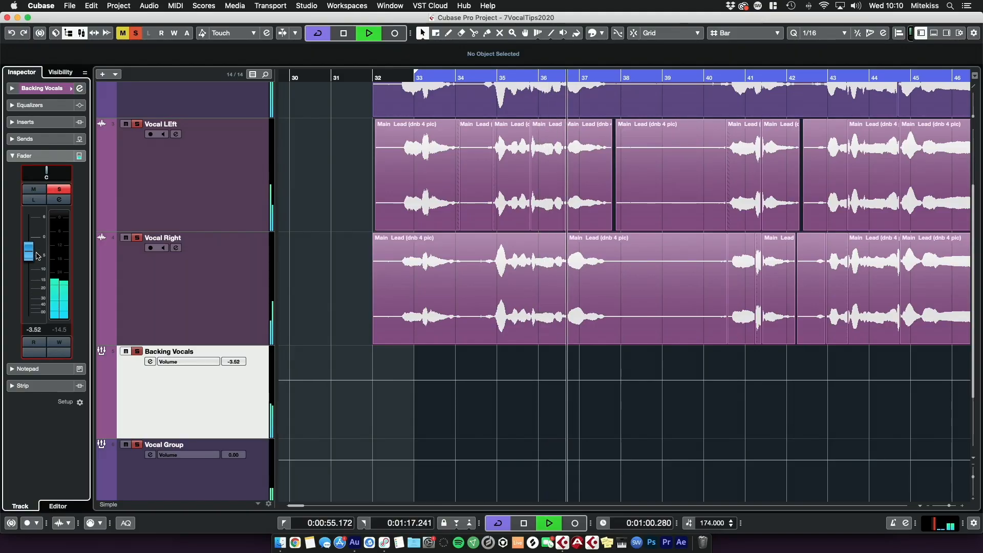
{"action": "key", "text": "space"}
Step: Route the Backing Vocals group's output to the Vocal Group
{"action": "left_click", "coordinate": [231, 391]}
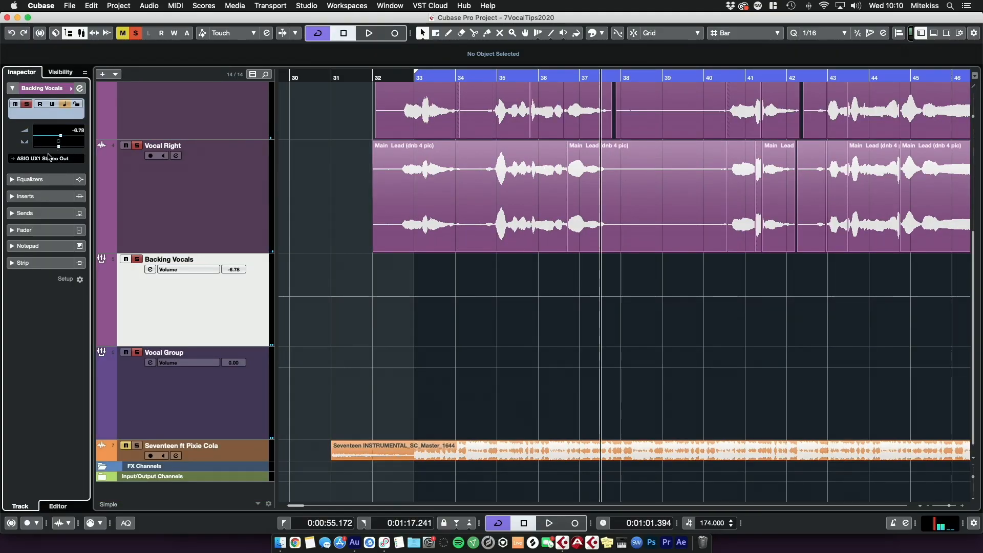
{"action": "left_click", "coordinate": [43, 159]}
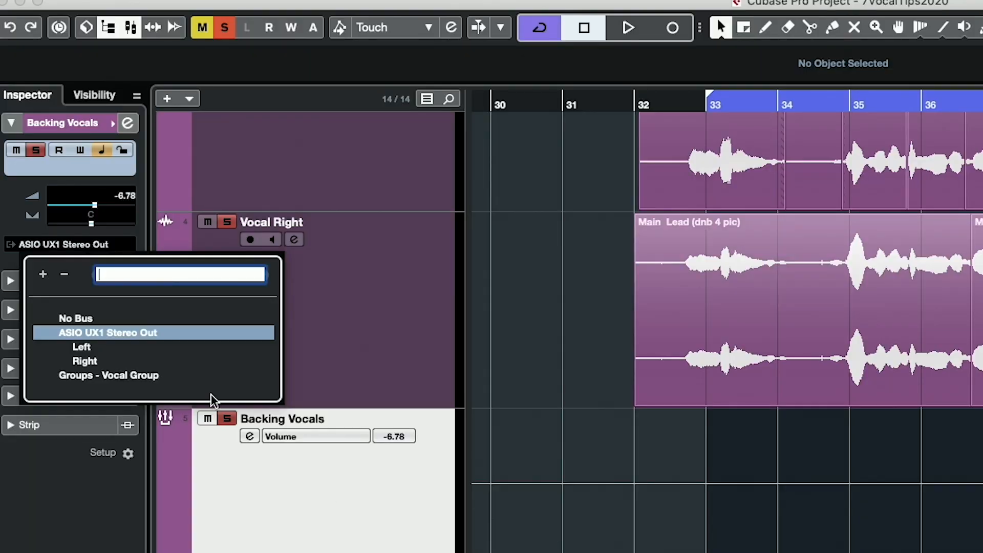
{"action": "left_click", "coordinate": [77, 234]}
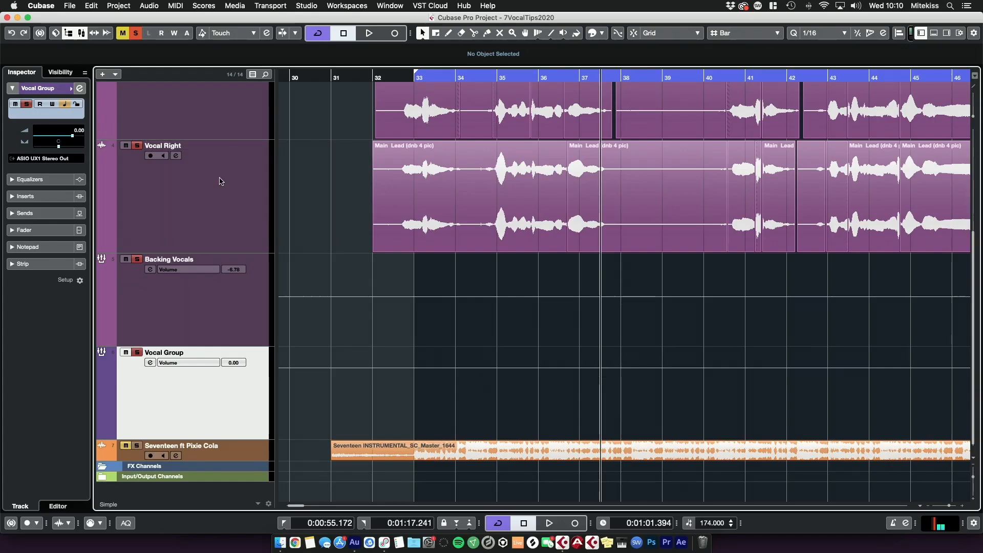
Step: Split the main vocal and both doubles before and after the loud word at bar 35
{"action": "scroll", "coordinate": [300, 236], "scroll_direction": "up", "scroll_amount": 5}
{"action": "left_click", "coordinate": [243, 219]}
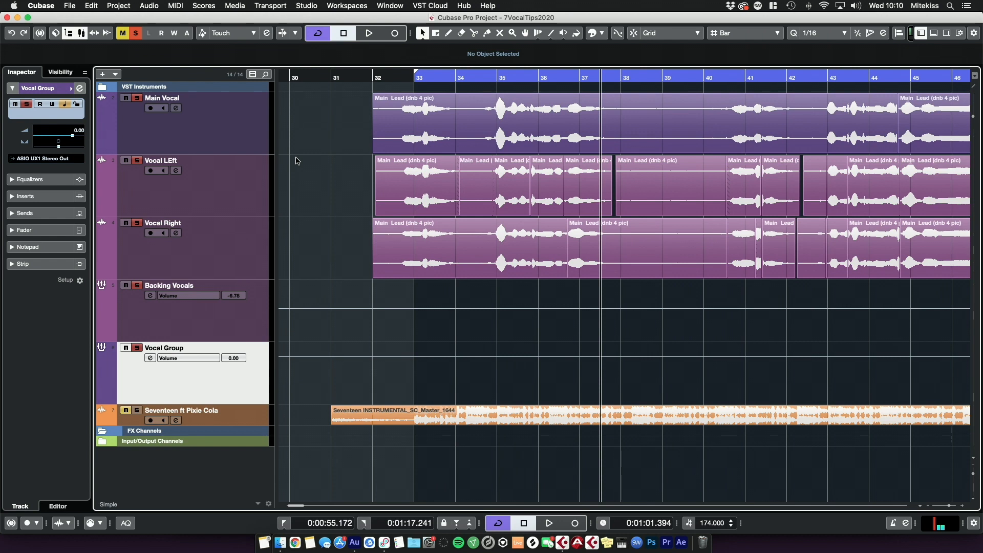
{"action": "right_click", "coordinate": [325, 155]}
{"action": "left_click", "coordinate": [373, 152]}
{"action": "left_click", "coordinate": [426, 78]}
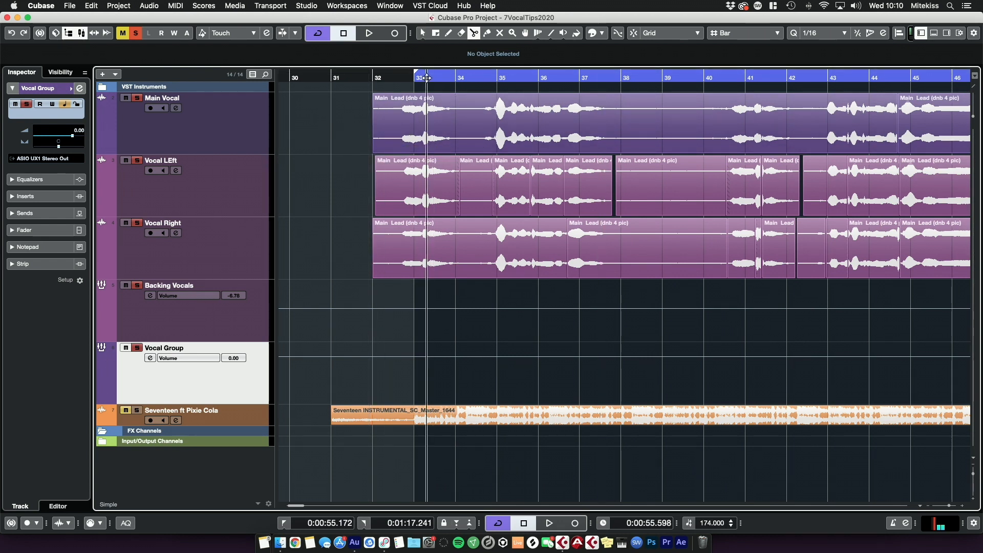
{"action": "left_click_drag", "start_coordinate": [427, 77], "coordinate": [538, 138]}
{"action": "left_click", "coordinate": [422, 256]}
{"action": "left_click", "coordinate": [502, 263]}
{"action": "left_click", "coordinate": [501, 186]}
{"action": "key", "text": "1"}
Step: Select the cut-out word at bar 35 on all three vocal tracks and lower its event volume to -2.61 dB
{"action": "left_click", "coordinate": [460, 135]}
{"action": "left_click", "coordinate": [463, 188], "text": "shift"}
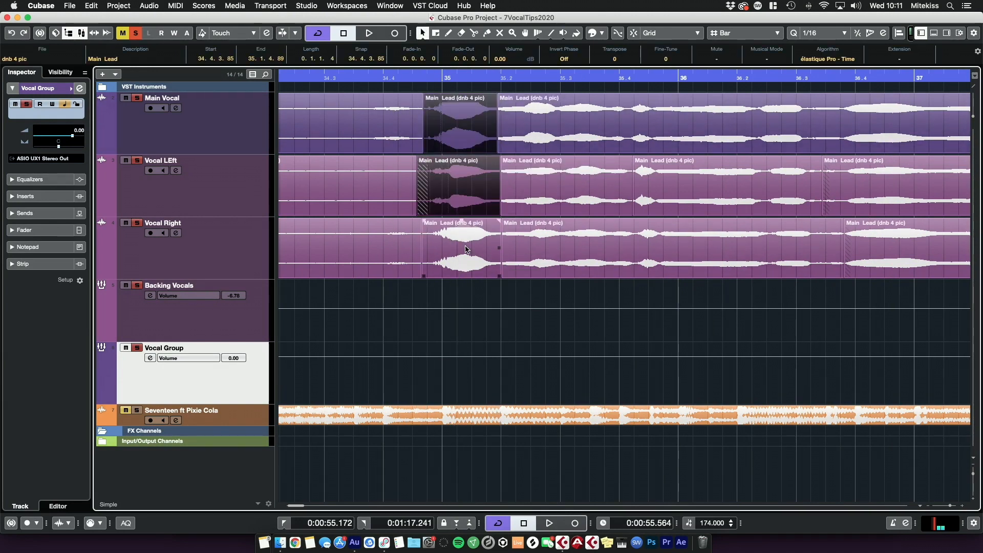
{"action": "left_click", "coordinate": [466, 249], "text": "shift"}
{"action": "left_click", "coordinate": [249, 251]}
{"action": "left_click", "coordinate": [241, 146], "text": "shift"}
{"action": "left_click_drag", "start_coordinate": [245, 154], "coordinate": [238, 184]}
{"action": "left_click_drag", "start_coordinate": [458, 188], "coordinate": [453, 213]}
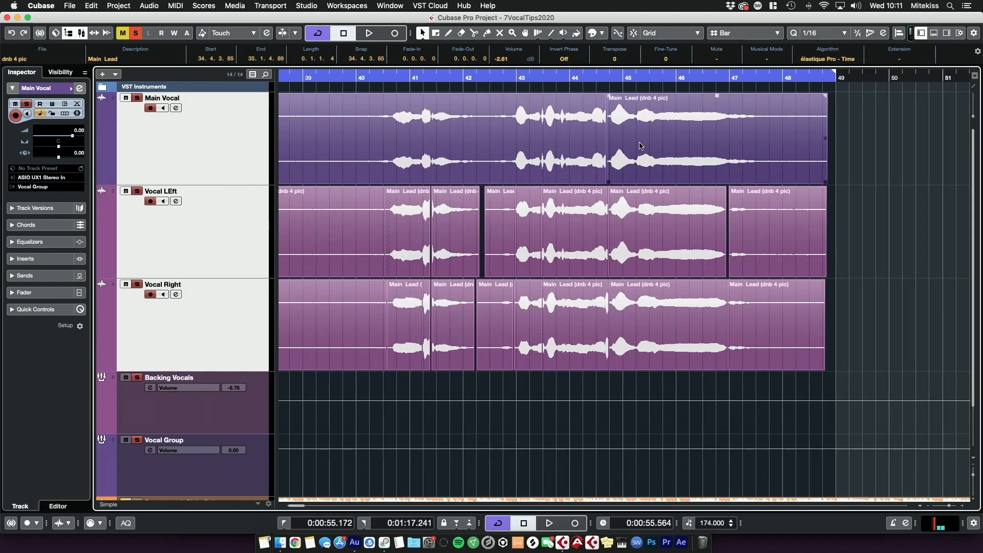
Step: Select the events starting just before bar 45 on all three vocal tracks and split them after the loud word, around bar 45.2
{"action": "right_click", "coordinate": [640, 144]}
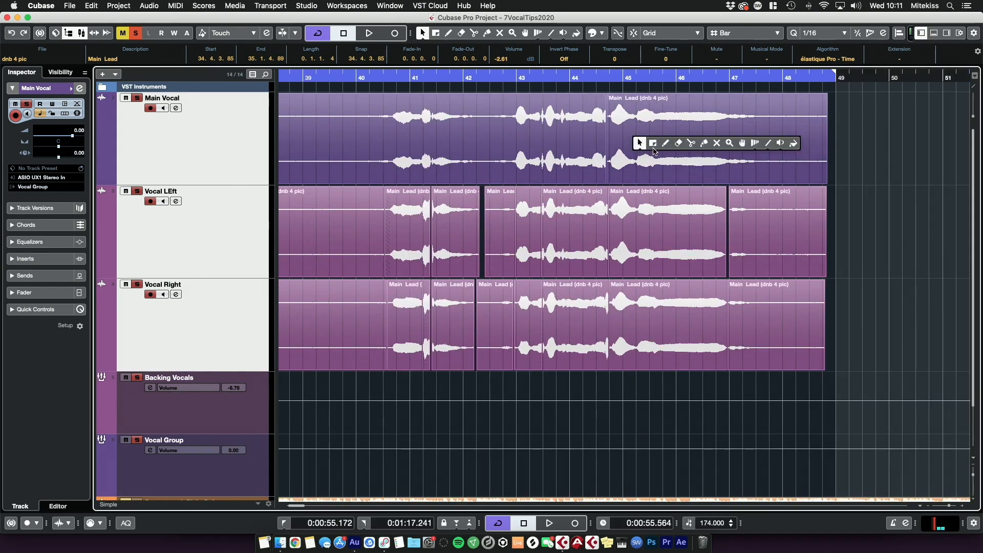
{"action": "left_click", "coordinate": [641, 146]}
{"action": "left_click", "coordinate": [643, 149]}
{"action": "left_click", "coordinate": [649, 240], "text": "shift"}
{"action": "left_click", "coordinate": [652, 309], "text": "shift"}
{"action": "right_click", "coordinate": [679, 260]}
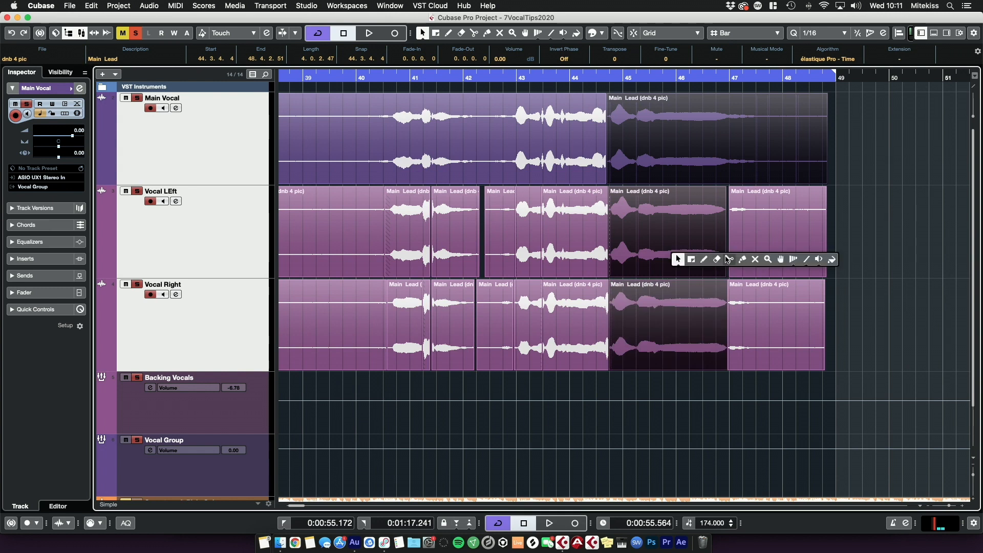
{"action": "left_click", "coordinate": [728, 259]}
{"action": "left_click", "coordinate": [638, 256]}
{"action": "key", "text": "1"}
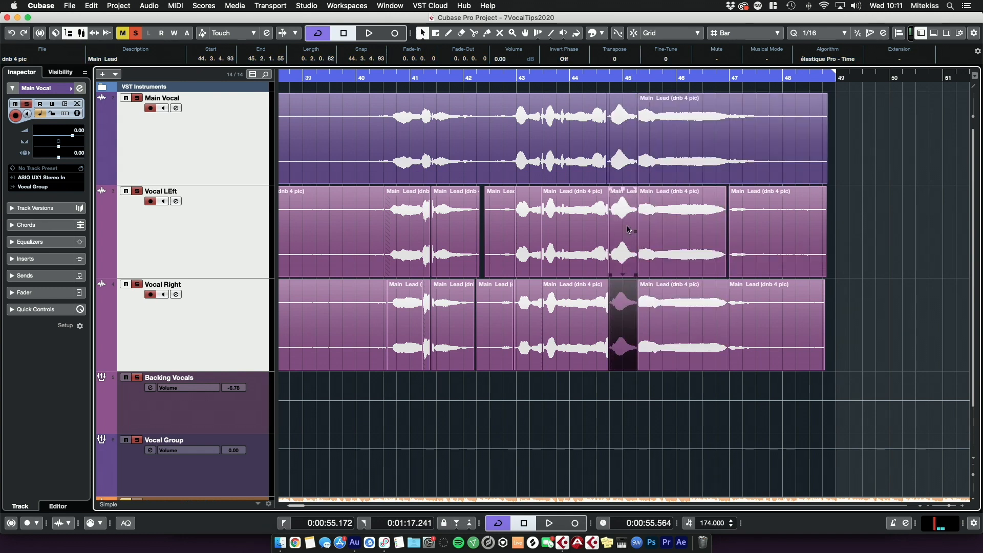
Step: Lower the event volume of the cut-out word around bar 45 to -2.82 dB on all three vocal tracks
{"action": "left_click", "coordinate": [628, 229], "text": "shift"}
{"action": "left_click", "coordinate": [627, 100], "text": "shift"}
{"action": "left_click_drag", "start_coordinate": [623, 97], "coordinate": [623, 124]}
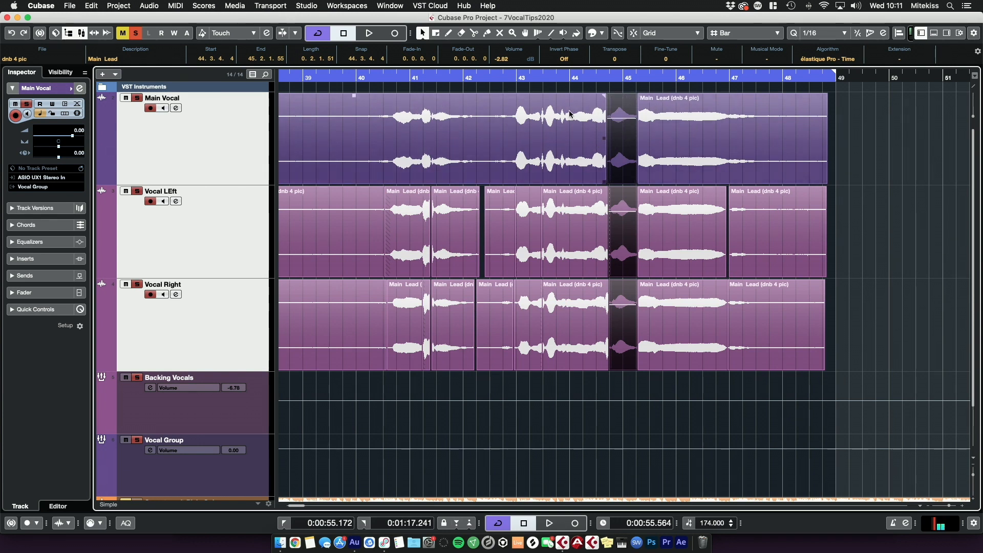
Step: Play the vocals from bar 33 to check the levels of the lowered words
{"action": "scroll", "coordinate": [430, 117], "scroll_direction": "left", "scroll_amount": 10}
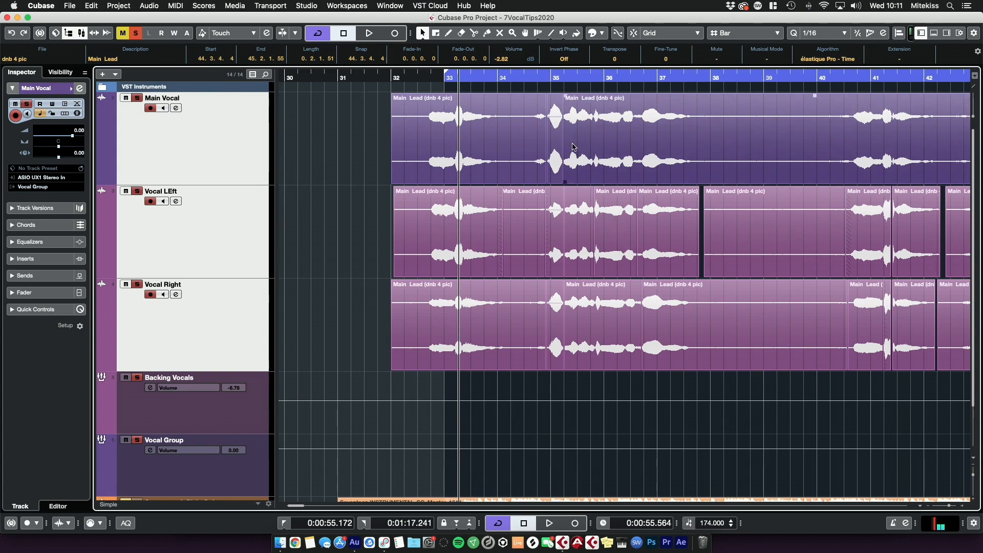
{"action": "key", "text": "space"}
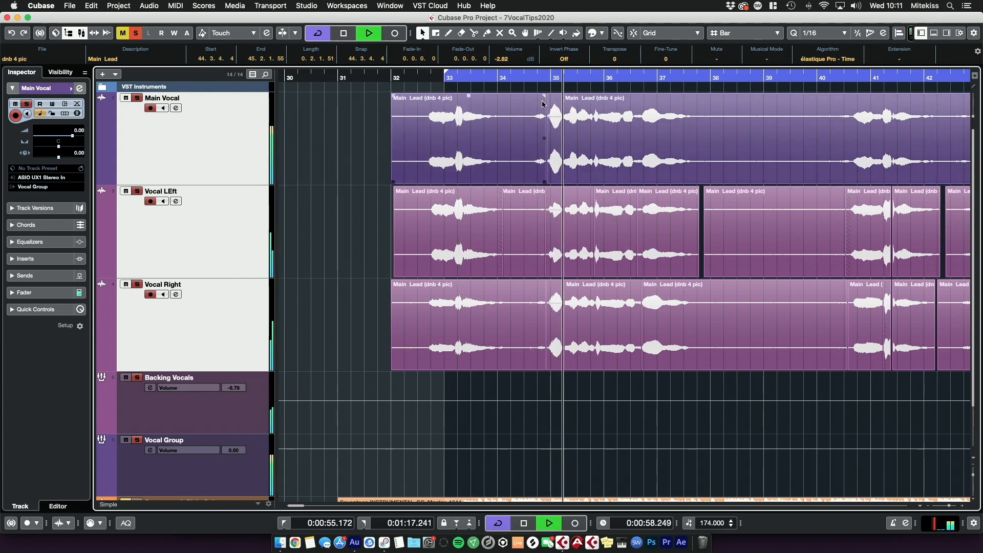
{"action": "scroll", "coordinate": [527, 138], "scroll_direction": "right", "scroll_amount": 6}
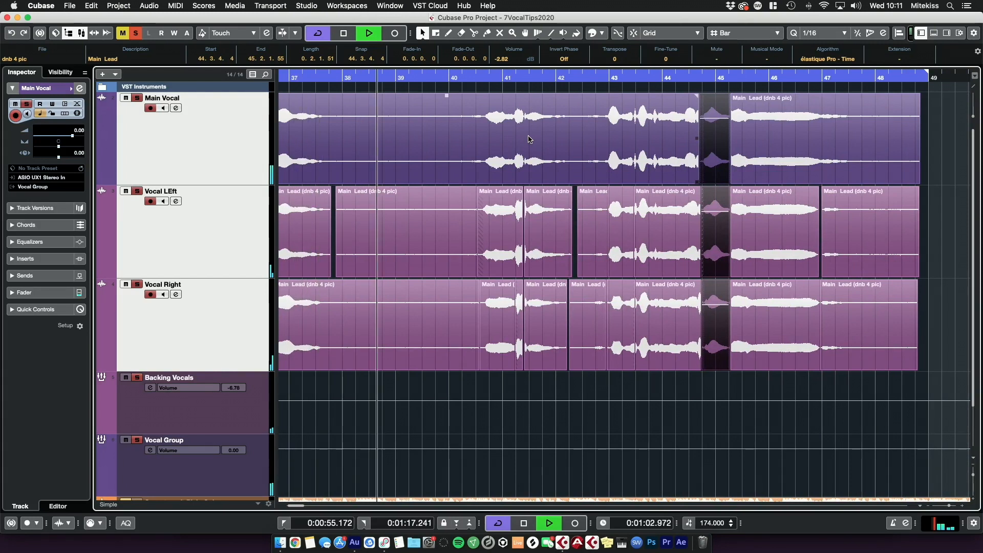
{"action": "scroll", "coordinate": [506, 138], "scroll_direction": "left", "scroll_amount": 3}
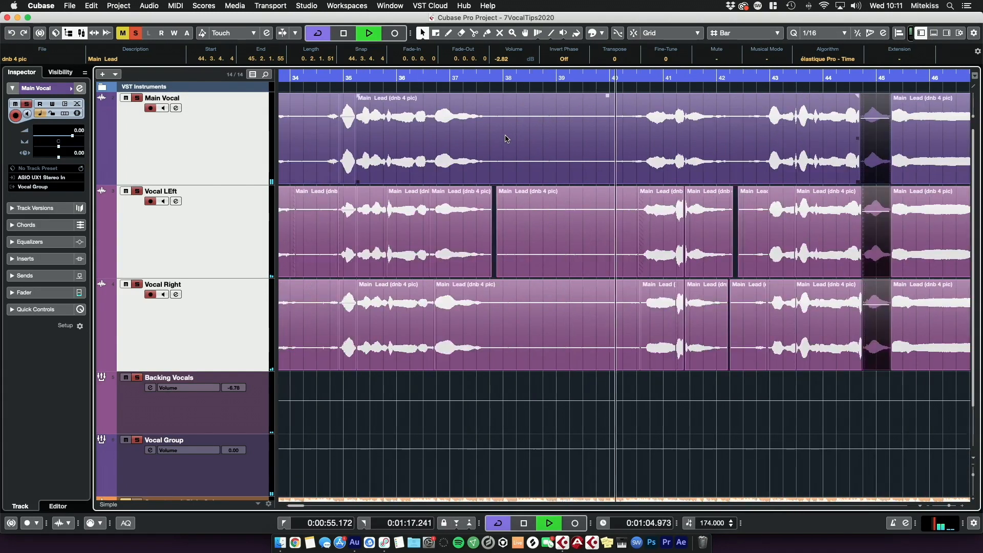
{"action": "scroll", "coordinate": [506, 138], "scroll_direction": "left", "scroll_amount": 5}
{"action": "scroll", "coordinate": [492, 117], "scroll_direction": "right", "scroll_amount": 3}
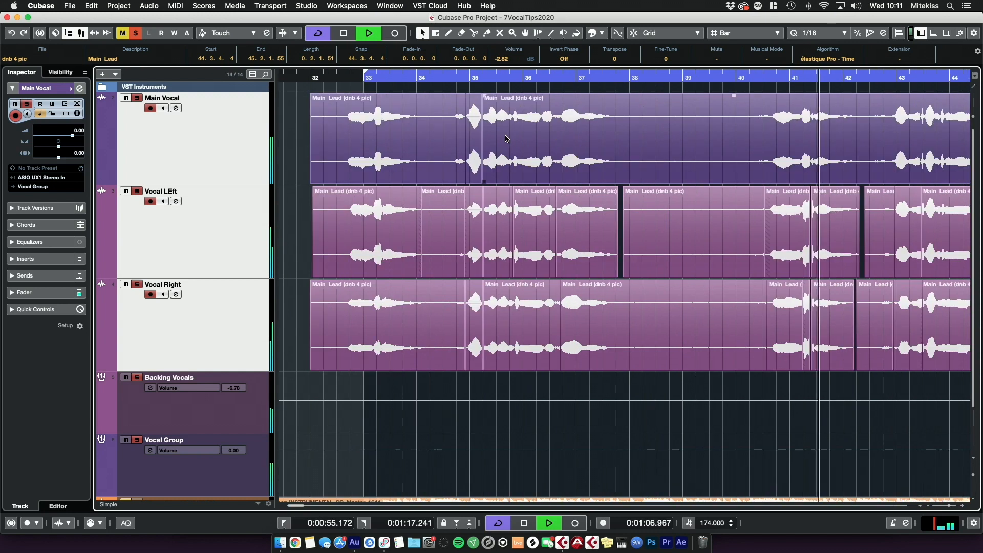
Step: Select the Vocal Group track and load FabFilter Pro-Q 2 into its first insert slot
{"action": "left_click", "coordinate": [446, 75]}
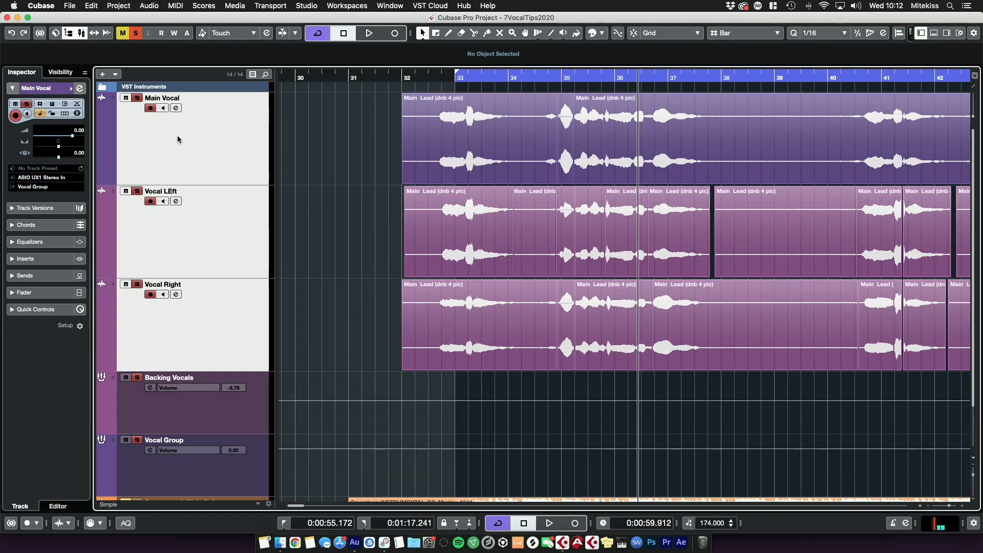
{"action": "left_click", "coordinate": [177, 135]}
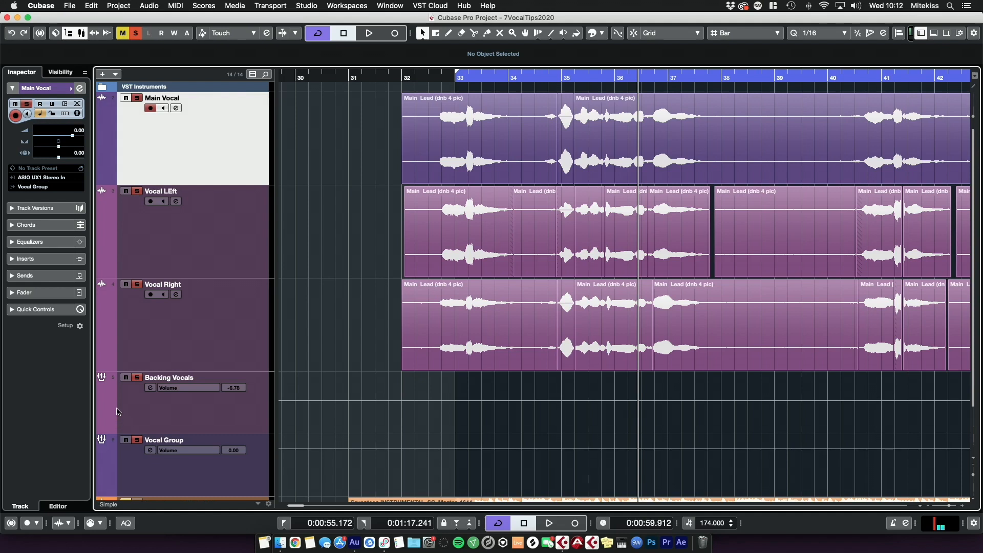
{"action": "left_click", "coordinate": [234, 488]}
{"action": "left_click", "coordinate": [443, 76]}
{"action": "scroll", "coordinate": [584, 140], "scroll_direction": "right", "scroll_amount": 5}
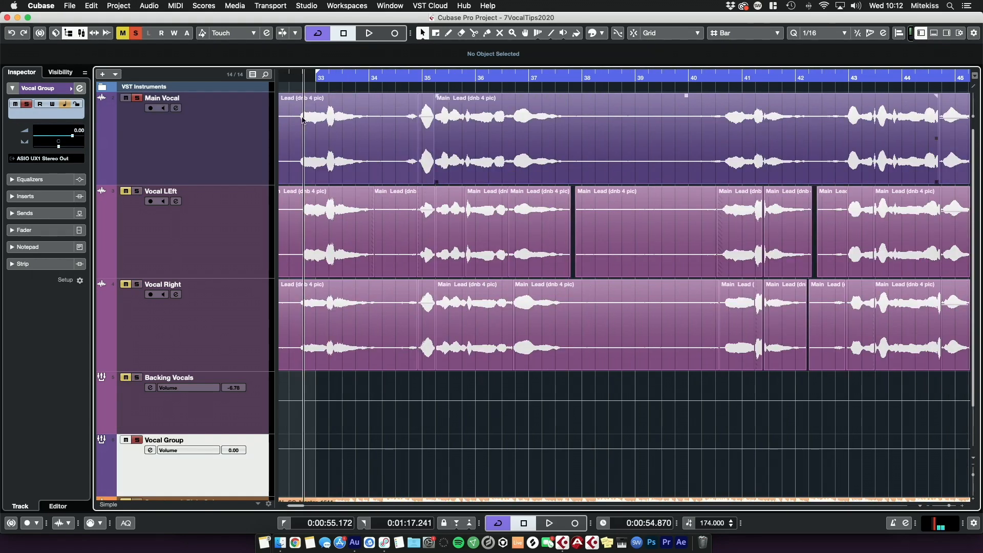
{"action": "left_click", "coordinate": [27, 199]}
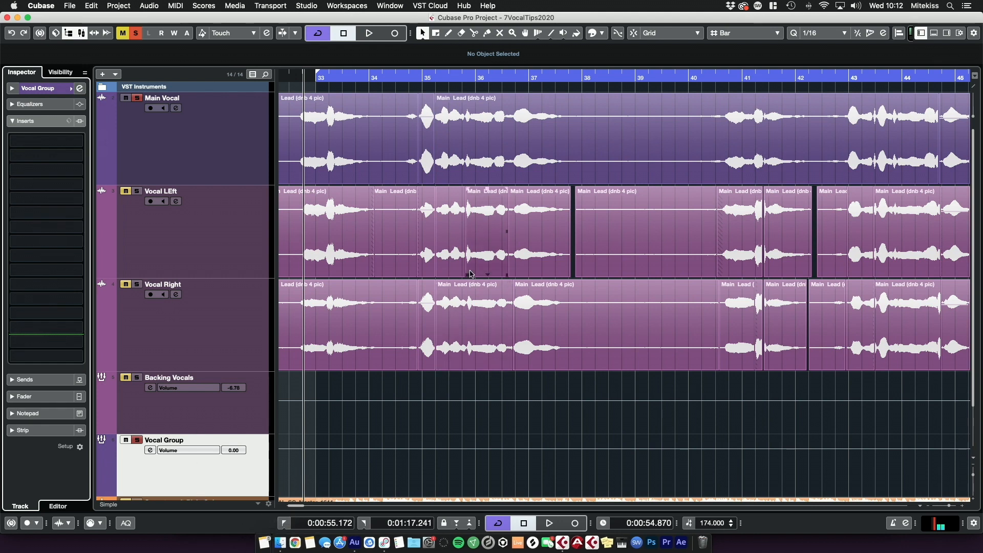
{"action": "left_click", "coordinate": [63, 145]}
{"action": "type", "text": "eq"}
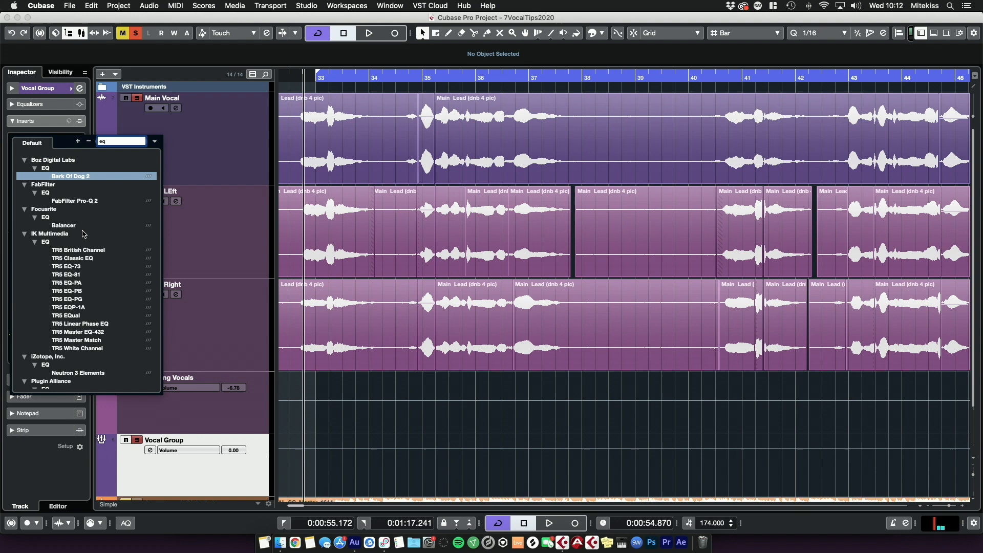
{"action": "double_click", "coordinate": [92, 201]}
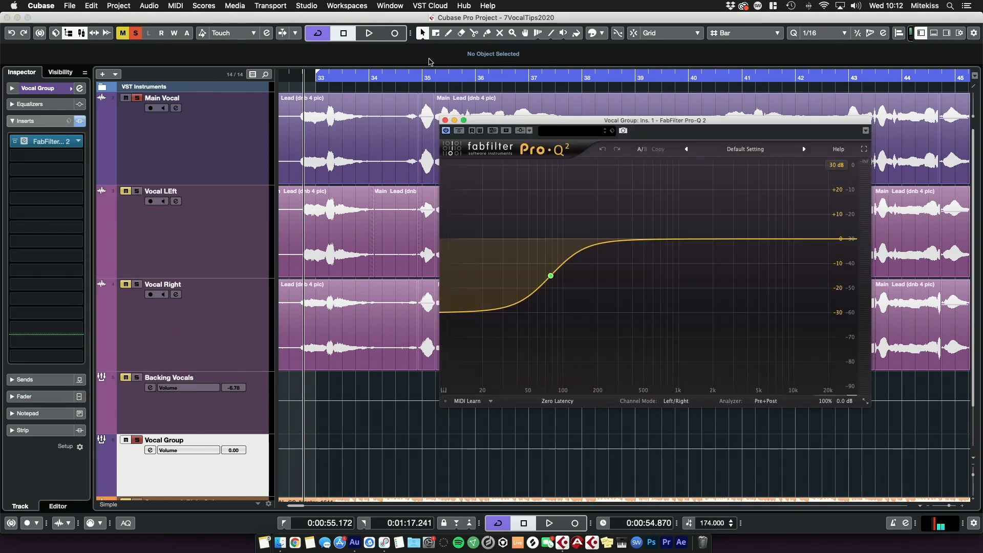
Step: Shape the vocal EQ curve during playback: cut 5.90 dB at about 654 Hz, slightly boost around 5.2 kHz, low shelf at about 80 Hz
{"action": "mouse_move", "coordinate": [669, 239]}
{"action": "left_mouse_down"}
{"action": "mouse_move", "coordinate": [669, 248]}
{"action": "mouse_move", "coordinate": [655, 245]}
{"action": "left_mouse_up"}
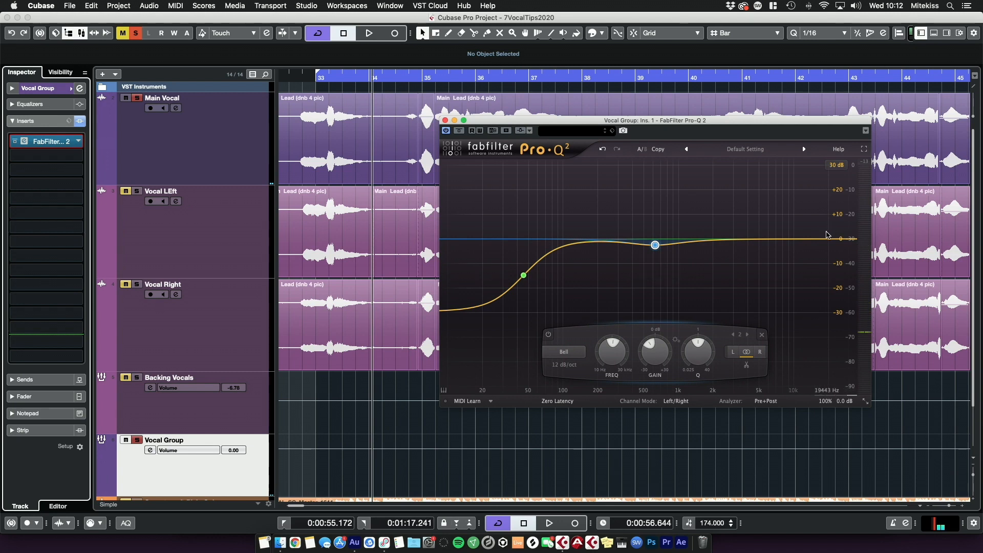
{"action": "mouse_move", "coordinate": [768, 238]}
{"action": "left_mouse_down"}
{"action": "mouse_move", "coordinate": [816, 239]}
{"action": "mouse_move", "coordinate": [762, 236]}
{"action": "left_mouse_up"}
{"action": "key", "text": "space"}
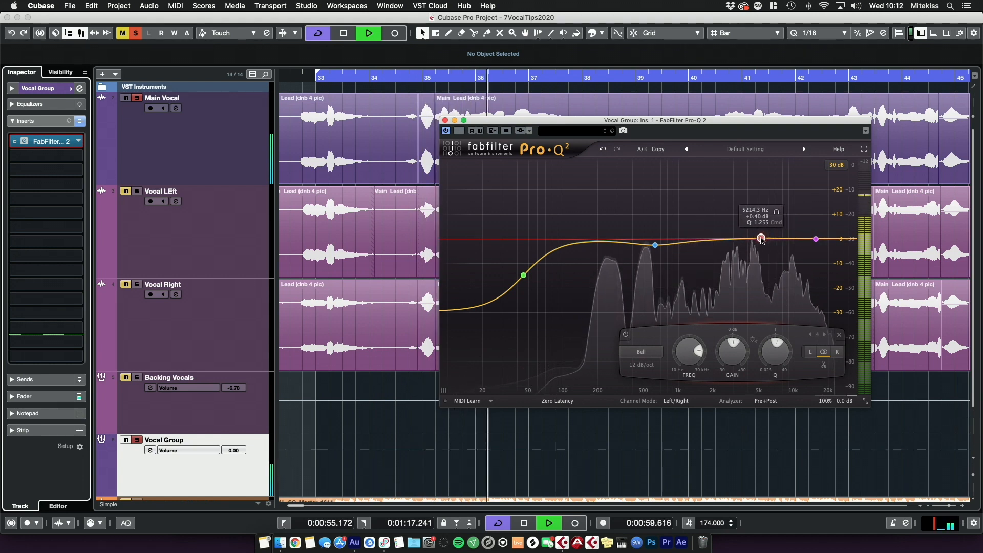
{"action": "mouse_move", "coordinate": [655, 245]}
{"action": "left_mouse_down"}
{"action": "mouse_move", "coordinate": [673, 252]}
{"action": "mouse_move", "coordinate": [658, 255]}
{"action": "left_mouse_up"}
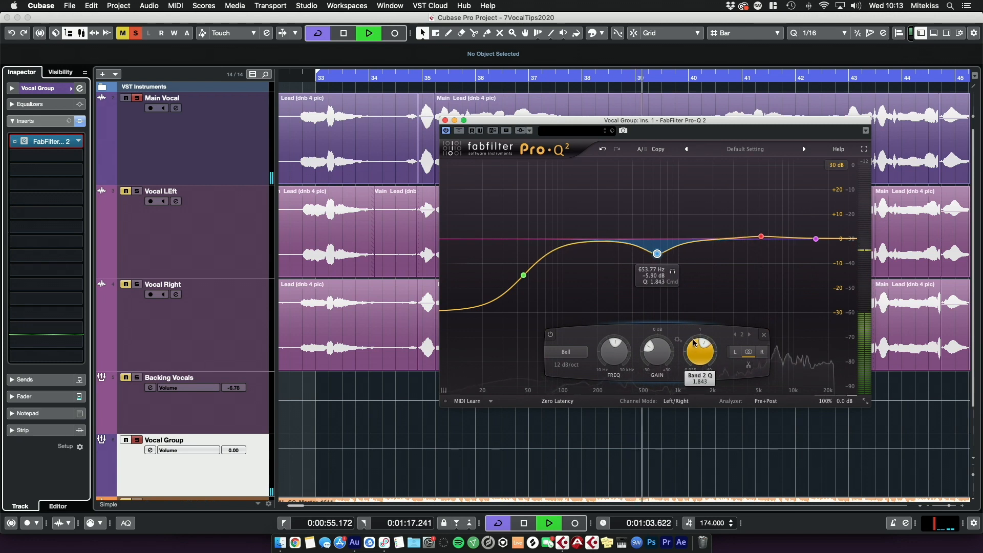
{"action": "left_click_drag", "start_coordinate": [524, 277], "coordinate": [549, 295]}
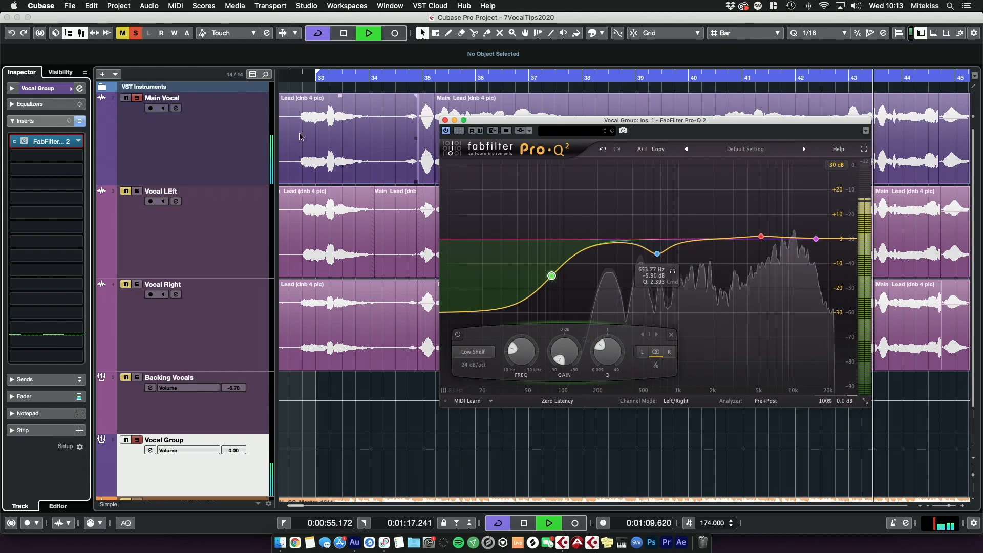
Step: Unsolo the Vocal Group and add a narrow EQ cut of about 3 dB near 1626 Hz while playing the full mix
{"action": "left_click", "coordinate": [136, 441]}
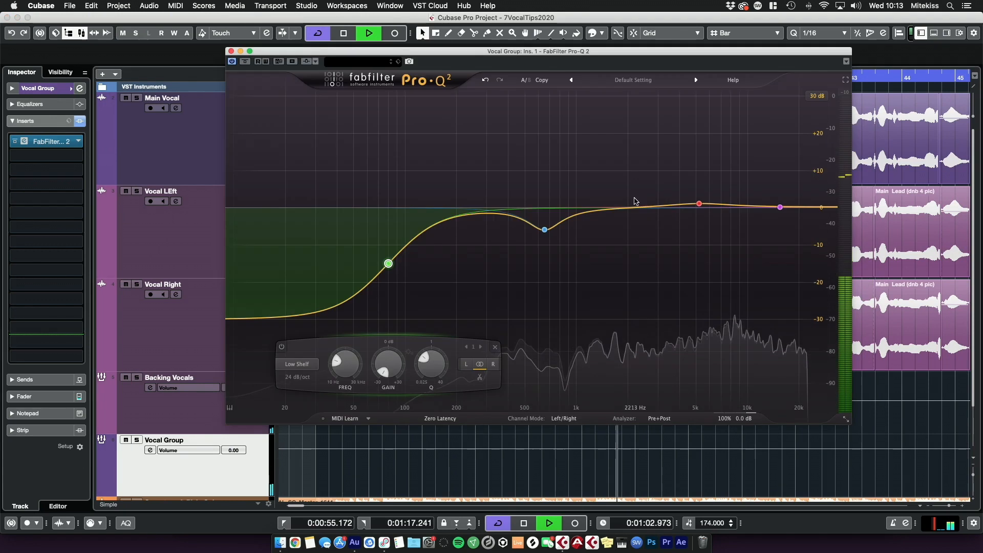
{"action": "left_click_drag", "start_coordinate": [635, 207], "coordinate": [634, 220]}
{"action": "left_click_drag", "start_coordinate": [680, 364], "coordinate": [682, 343]}
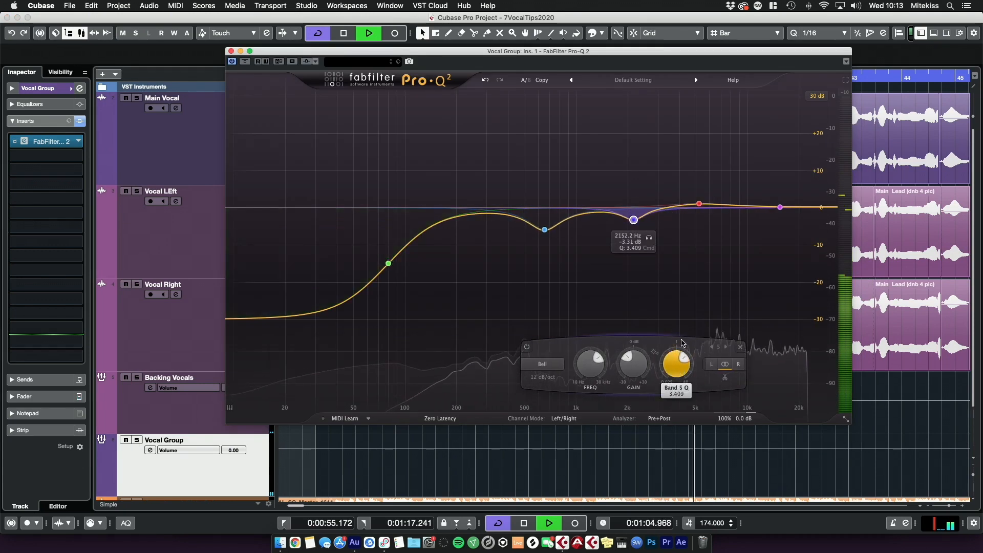
{"action": "left_click_drag", "start_coordinate": [633, 221], "coordinate": [632, 218]}
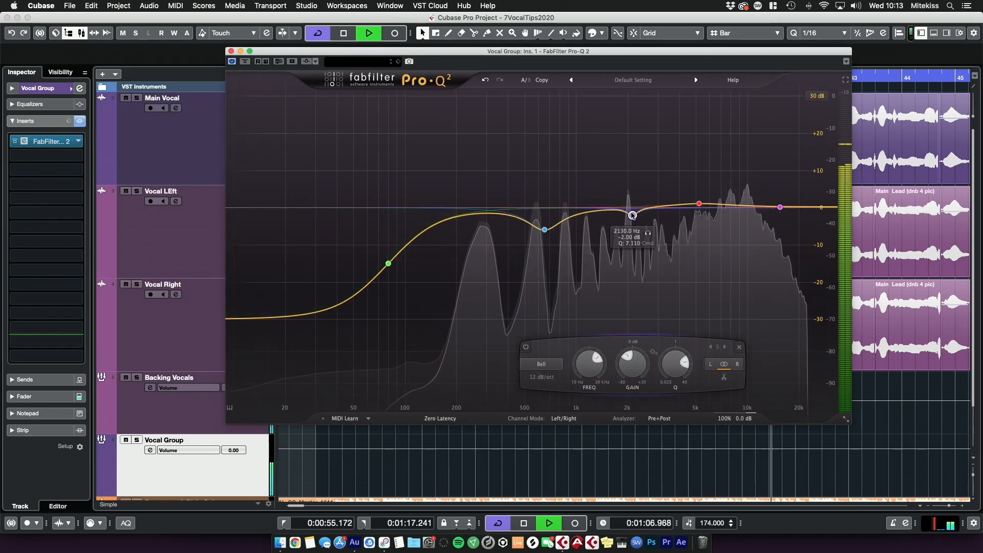
{"action": "left_click_drag", "start_coordinate": [674, 366], "coordinate": [665, 381]}
{"action": "left_click_drag", "start_coordinate": [633, 219], "coordinate": [615, 222]}
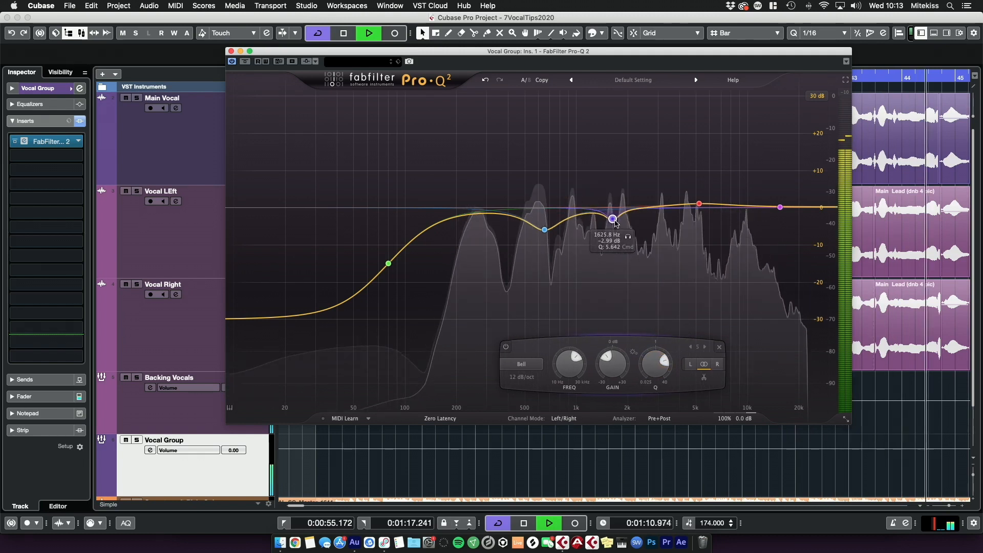
{"action": "left_click_drag", "start_coordinate": [644, 362], "coordinate": [644, 367]}
{"action": "key", "text": "space"}
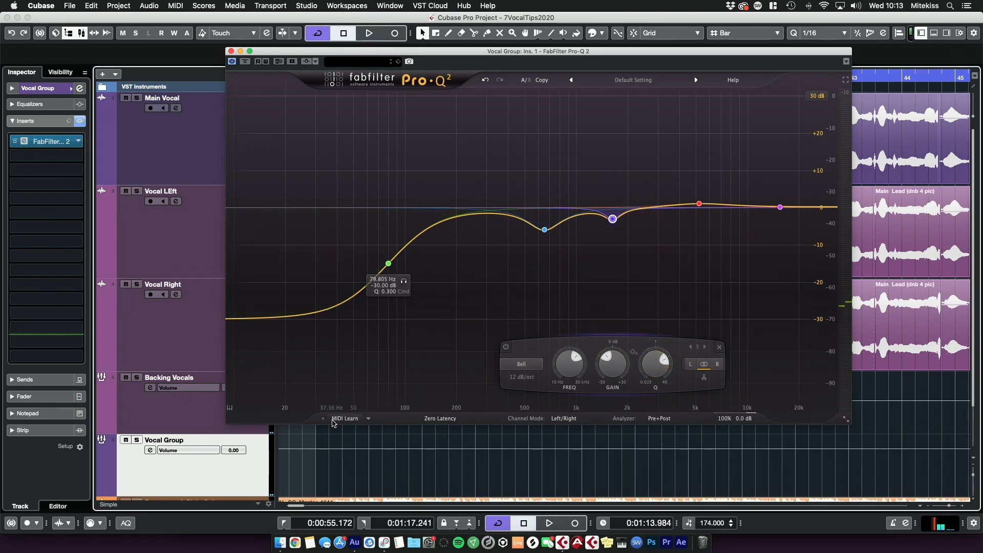
{"action": "left_click", "coordinate": [335, 466]}
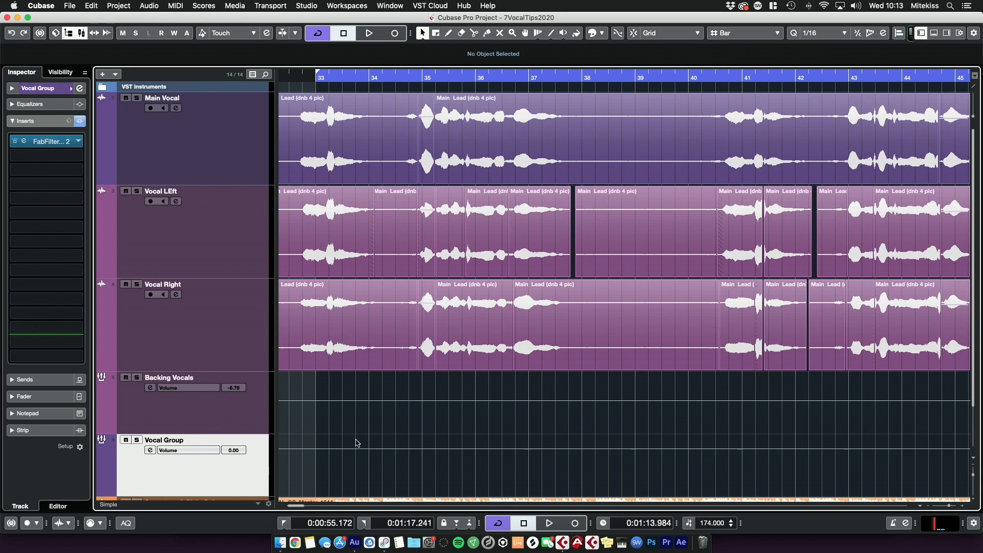
Step: Load RVox Stereo into the second insert slot of the Vocal Group
{"action": "left_click", "coordinate": [43, 156]}
{"action": "type", "text": "rvox"}
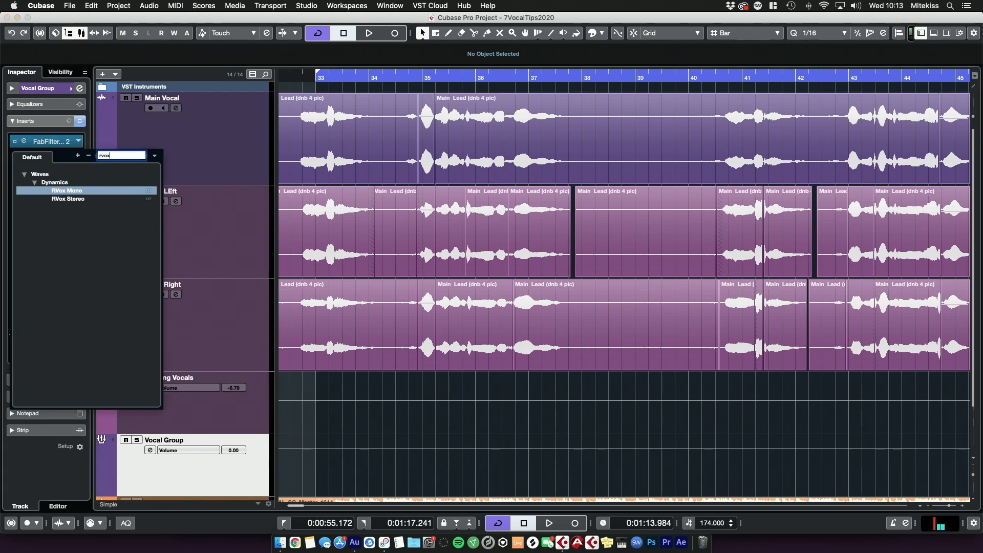
{"action": "left_click", "coordinate": [58, 200]}
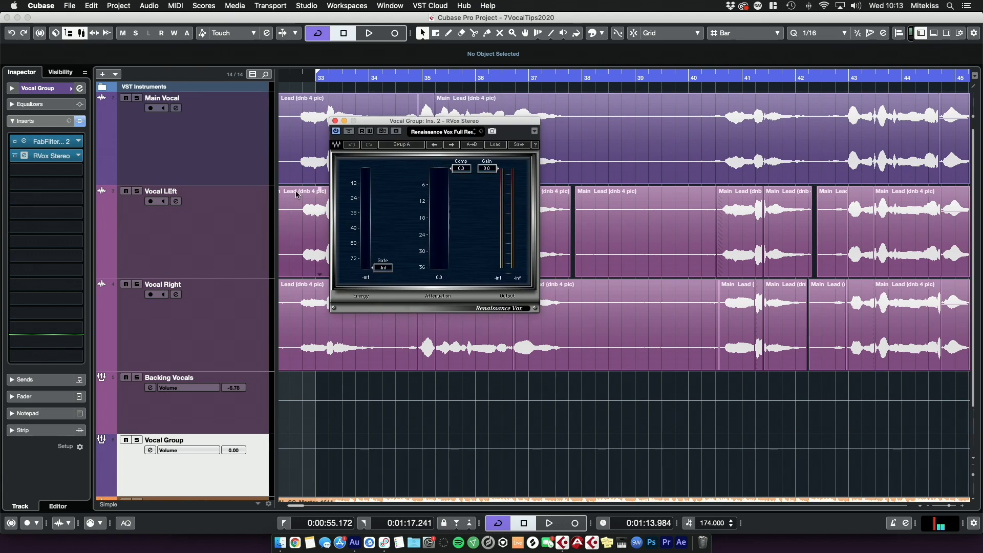
Step: Load CLA-76 Stereo into the third insert slot of the Vocal Group and place its window beside RVox
{"action": "left_click", "coordinate": [61, 170]}
{"action": "type", "text": "cla"}
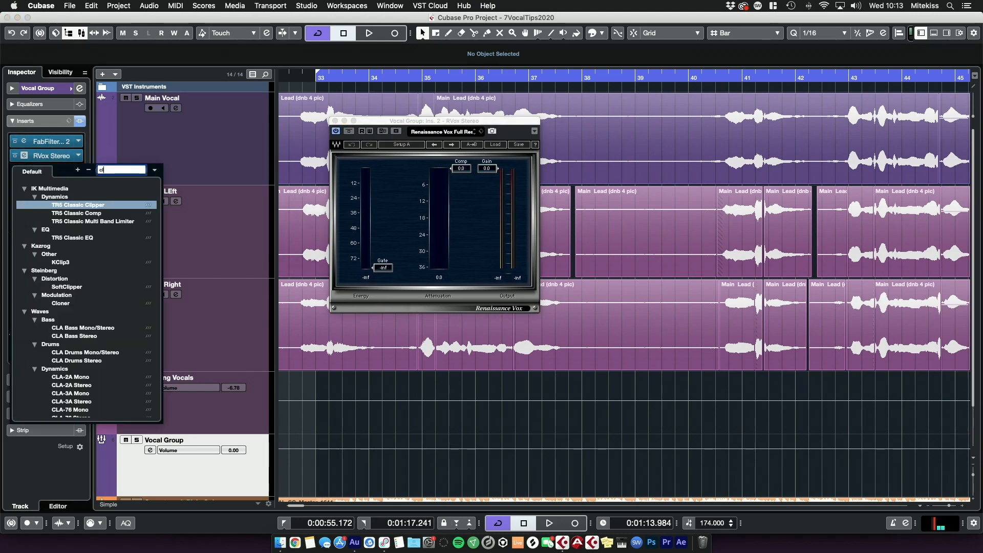
{"action": "left_click", "coordinate": [80, 353]}
{"action": "left_click_drag", "start_coordinate": [216, 264], "coordinate": [725, 130]}
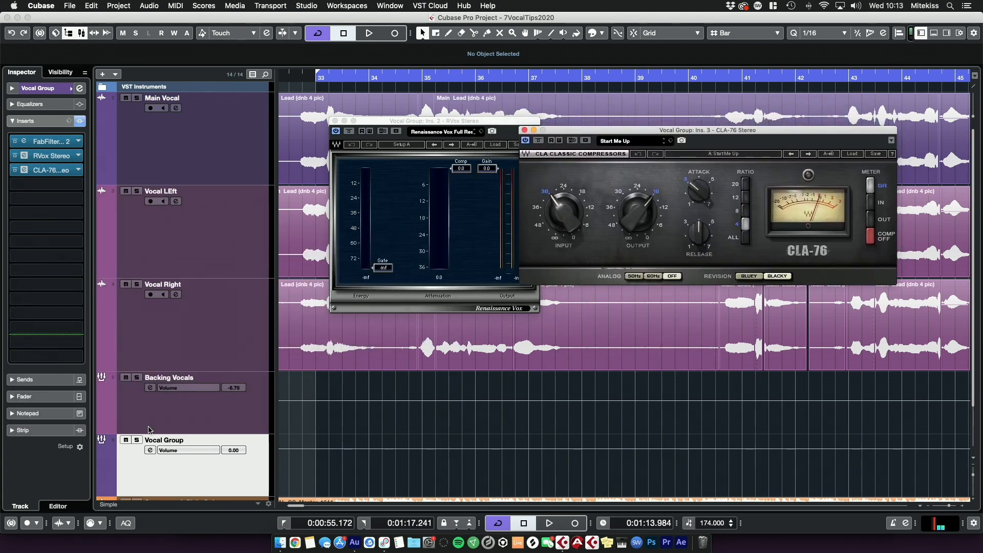
Step: Solo the Vocal Group and play the vocals from around bar 33 to check the CLA-76 gain reduction
{"action": "left_click", "coordinate": [136, 440]}
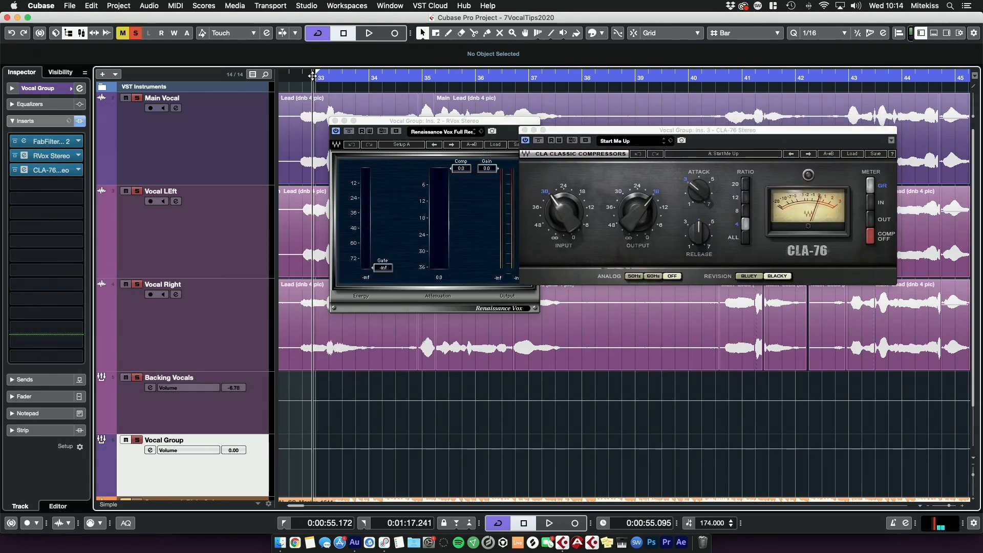
{"action": "key", "text": "space"}
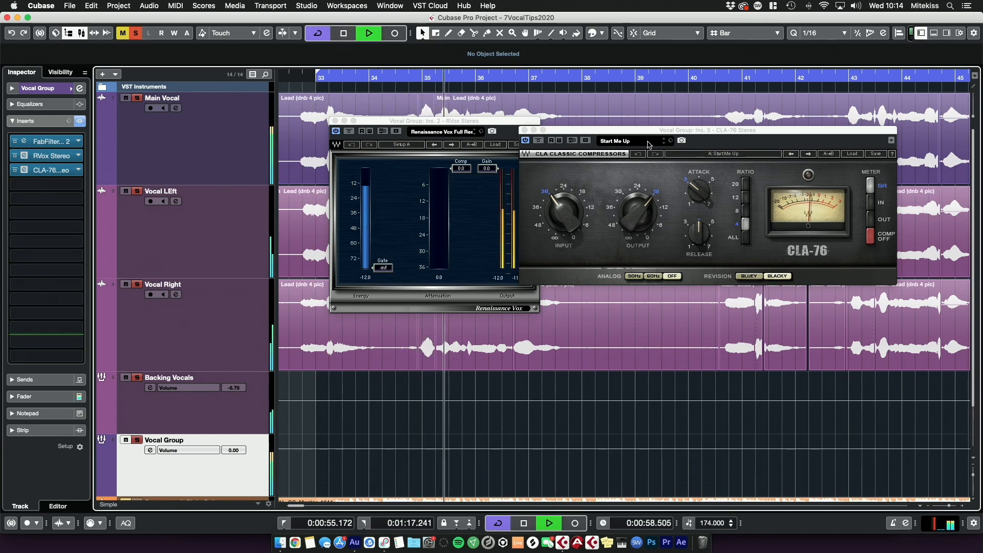
{"action": "left_click_drag", "start_coordinate": [656, 134], "coordinate": [491, 193]}
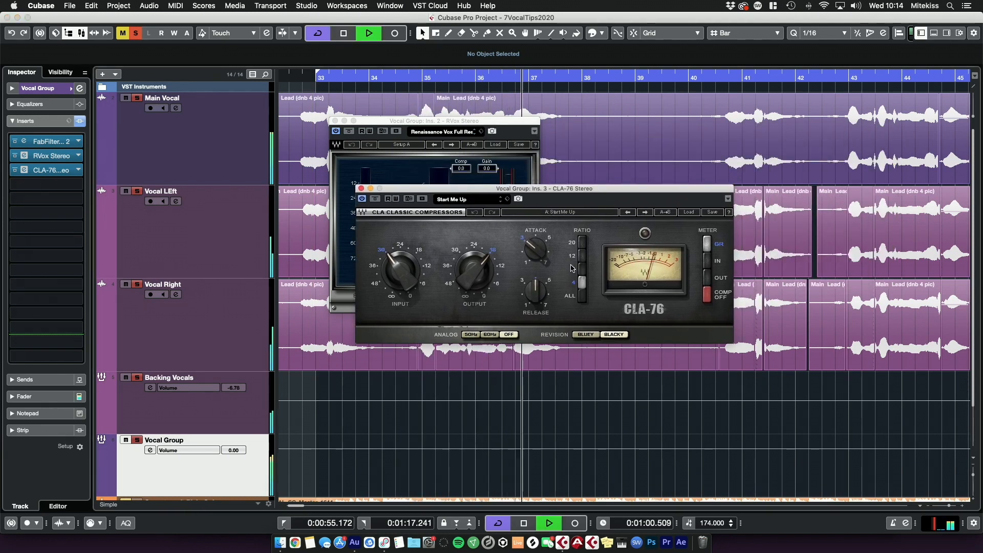
{"action": "key", "text": "space"}
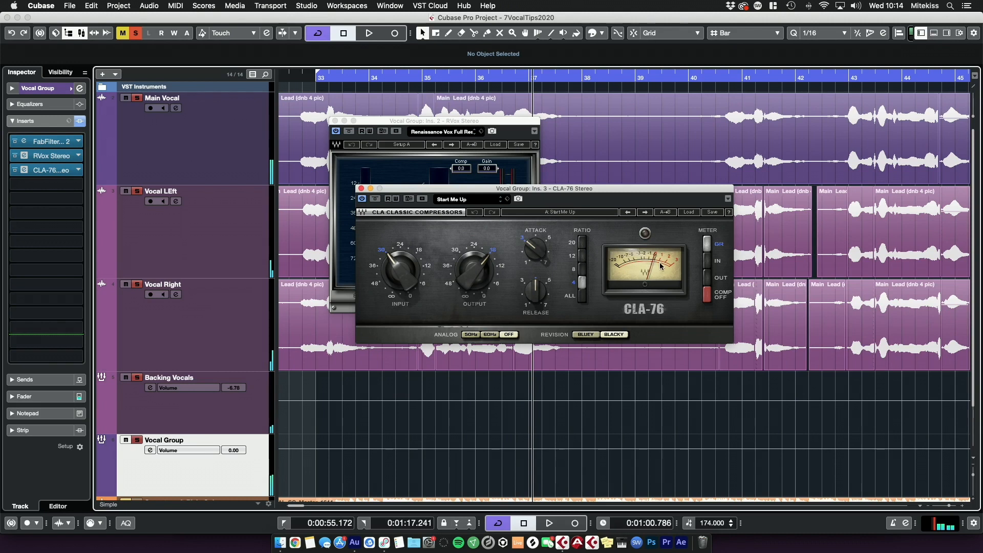
{"action": "left_click", "coordinate": [292, 78]}
{"action": "key", "text": "space"}
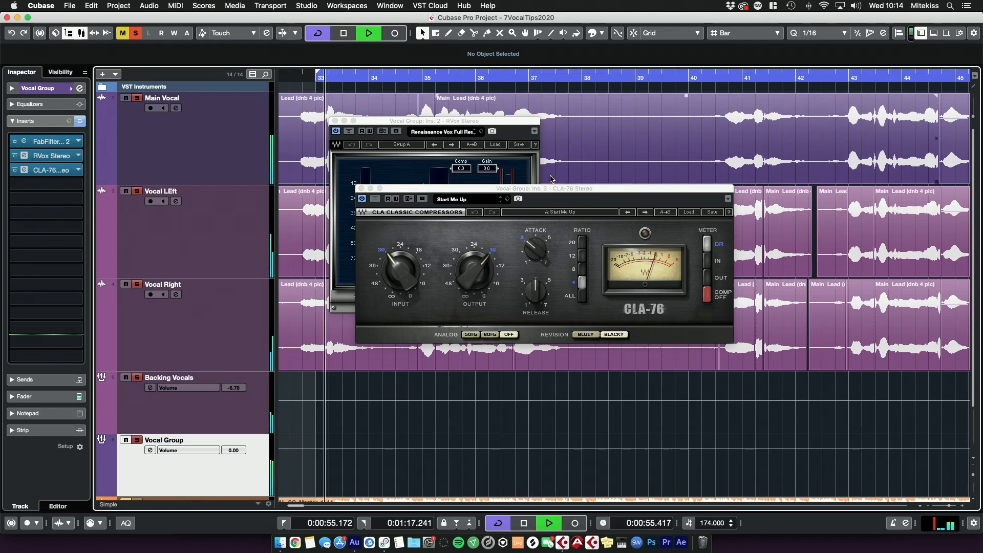
{"action": "key", "text": "space"}
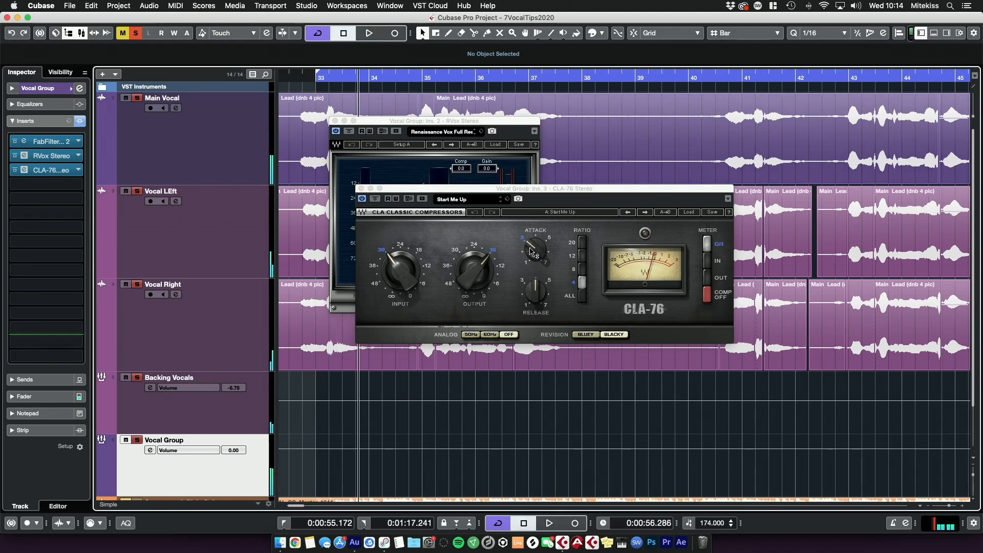
Step: Adjust the CLA-76's attack, release and input, and play the vocals to check the compression
{"action": "left_click_drag", "start_coordinate": [535, 248], "coordinate": [535, 236]}
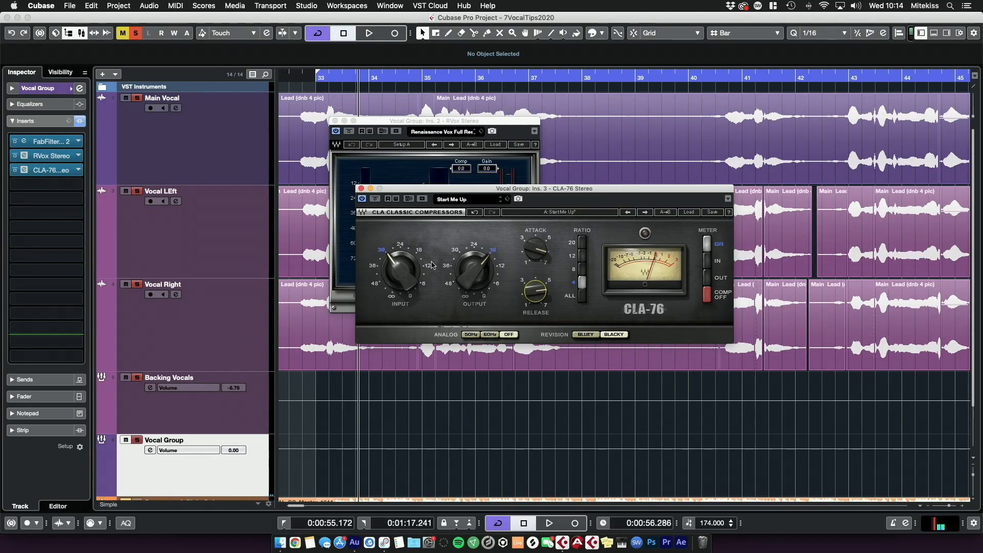
{"action": "key", "text": "space"}
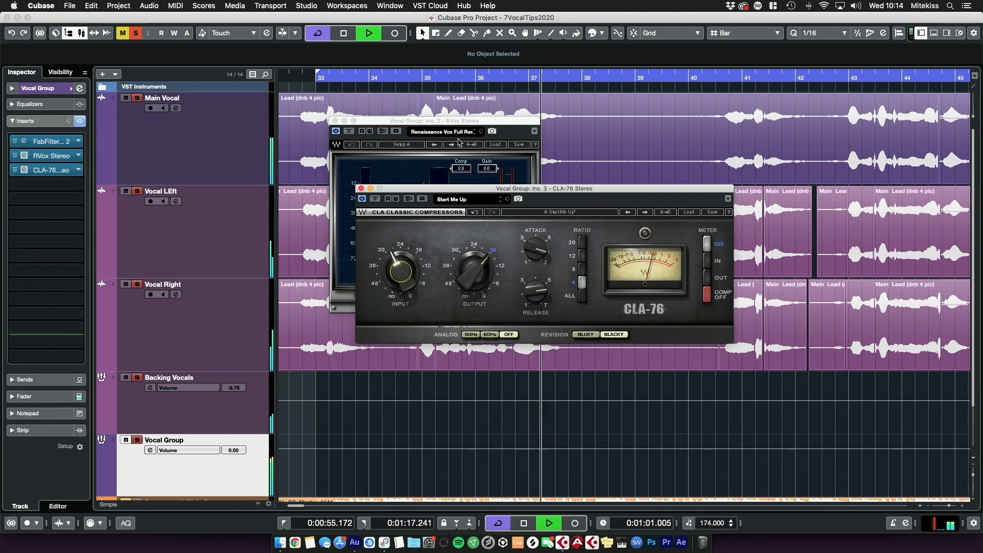
{"action": "key", "text": "space"}
Step: Arrange the RVox and CLA-76 windows side by side and set the RVox gate to -63.0
{"action": "left_click_drag", "start_coordinate": [589, 189], "coordinate": [774, 138]}
{"action": "left_click_drag", "start_coordinate": [499, 125], "coordinate": [470, 175]}
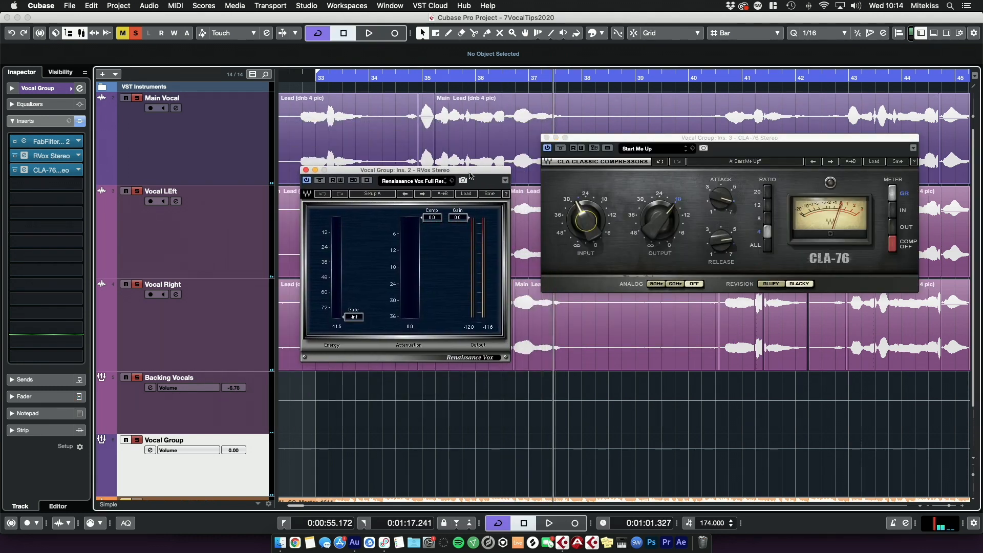
{"action": "left_click", "coordinate": [367, 77]}
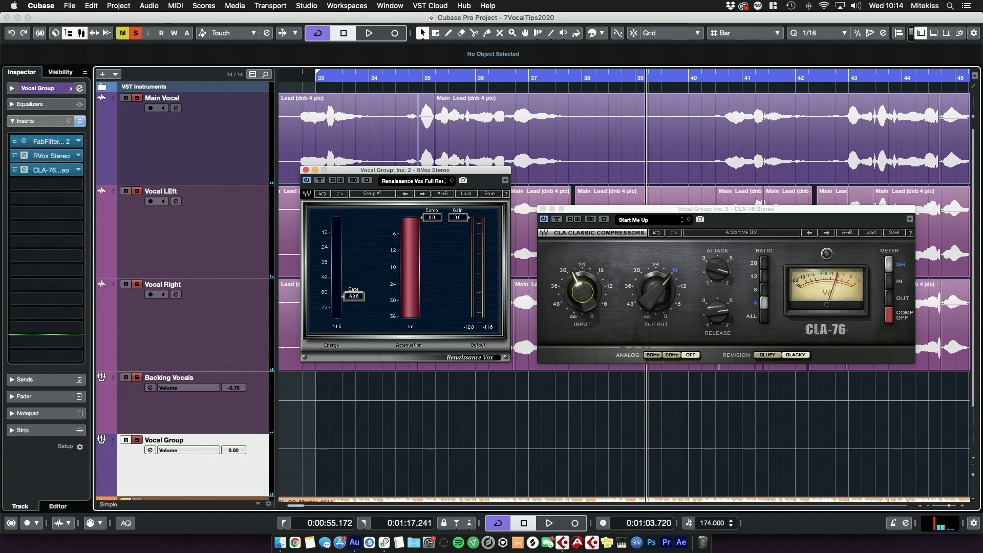
Step: Lower the RVox gate fully to -inf and play from around bar 37 to hear the pause without gating
{"action": "left_click_drag", "start_coordinate": [354, 296], "coordinate": [357, 317]}
{"action": "left_click", "coordinate": [538, 83]}
{"action": "key", "text": "space"}
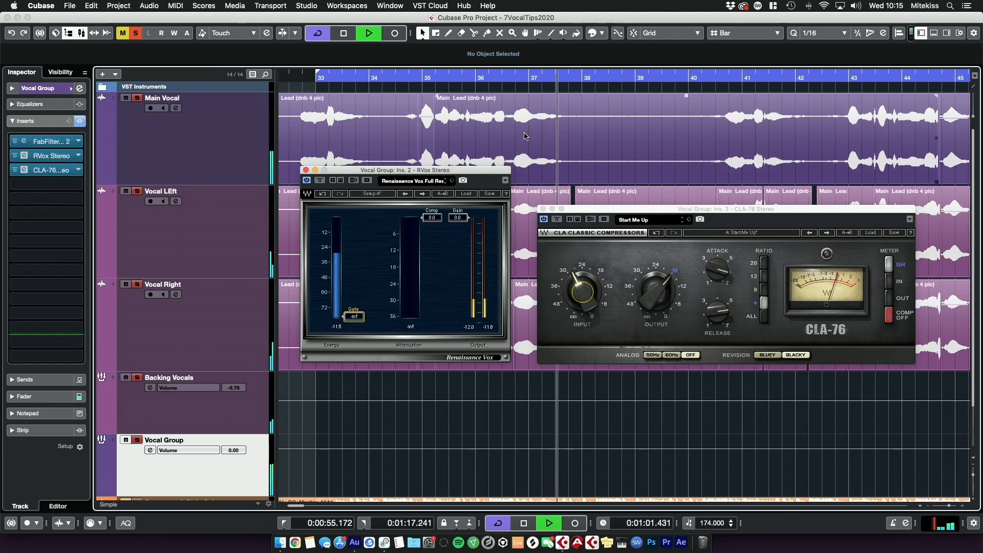
{"action": "key", "text": "space"}
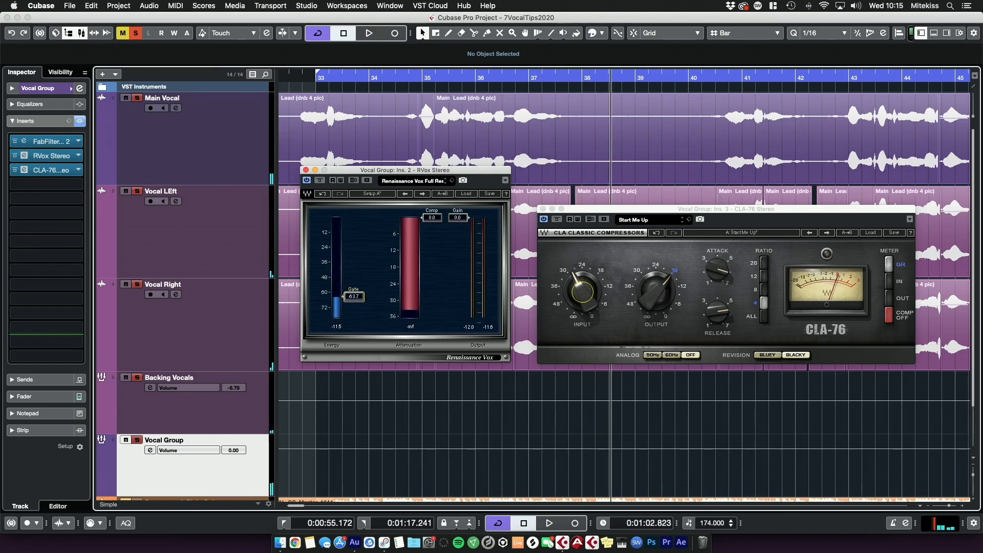
Step: Raise the RVox gate to -48.6 during playback, check it from bar 36.5, and close the RVox window
{"action": "key", "text": "space"}
{"action": "left_click_drag", "start_coordinate": [353, 296], "coordinate": [357, 281]}
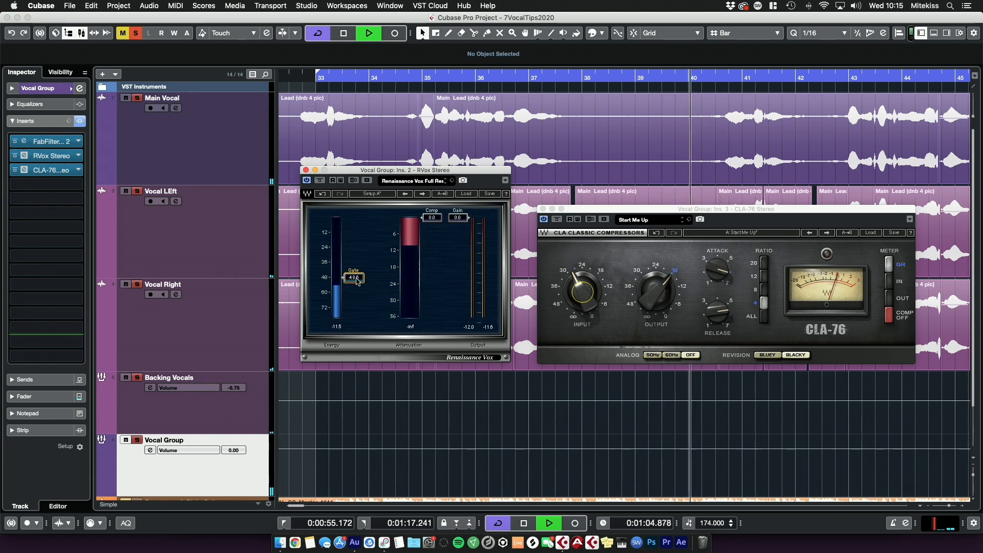
{"action": "left_click", "coordinate": [512, 79]}
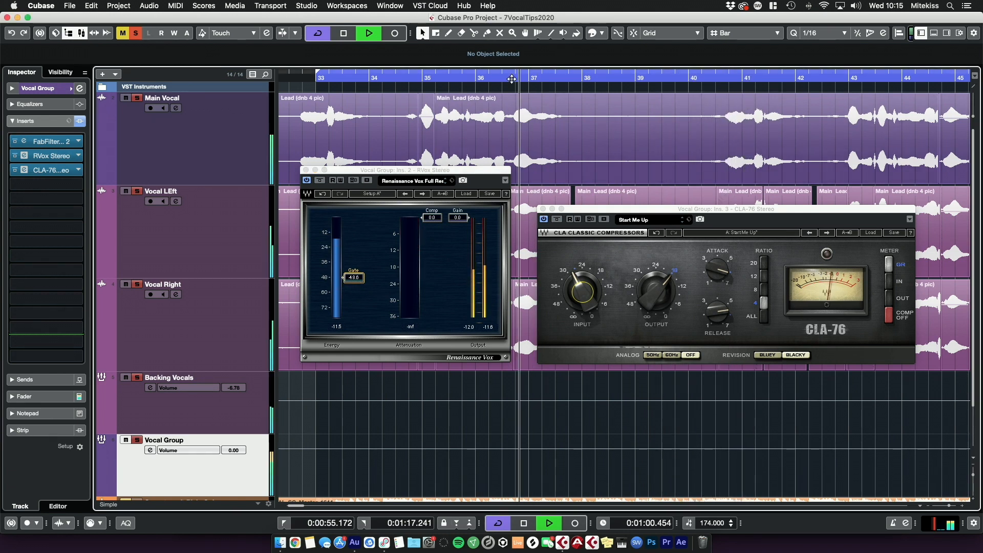
{"action": "key", "text": "space"}
{"action": "left_click", "coordinate": [306, 169]}
{"action": "right_click", "coordinate": [552, 176]}
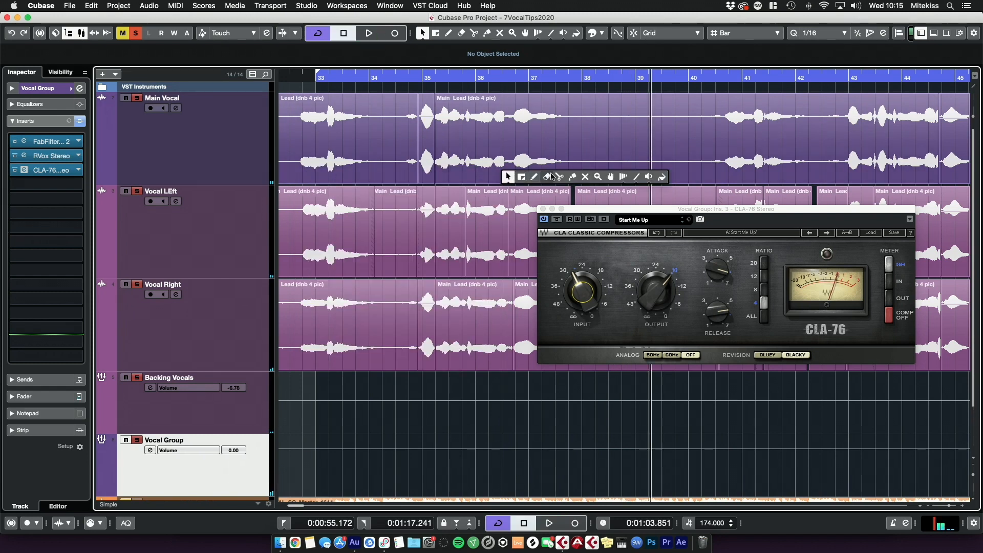
Step: Split the Main Vocal around the pause between about bars 37.7 and 40.2 and delete the section in between
{"action": "left_click", "coordinate": [560, 176]}
{"action": "left_click", "coordinate": [607, 164]}
{"action": "left_click", "coordinate": [703, 165]}
{"action": "key", "text": "1"}
{"action": "left_click", "coordinate": [648, 137]}
{"action": "key", "text": "Delete"}
{"action": "left_click", "coordinate": [542, 119]}
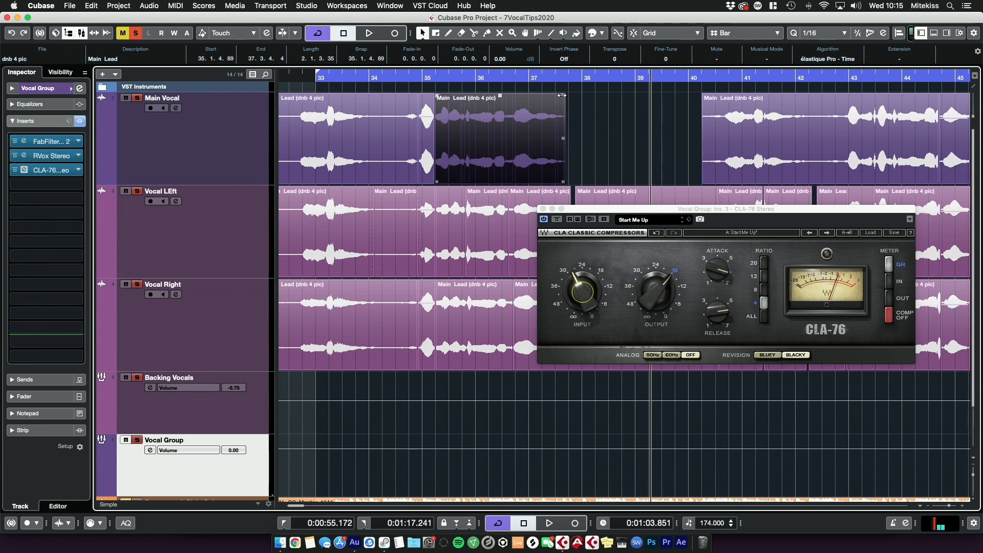
{"action": "left_click", "coordinate": [741, 116]}
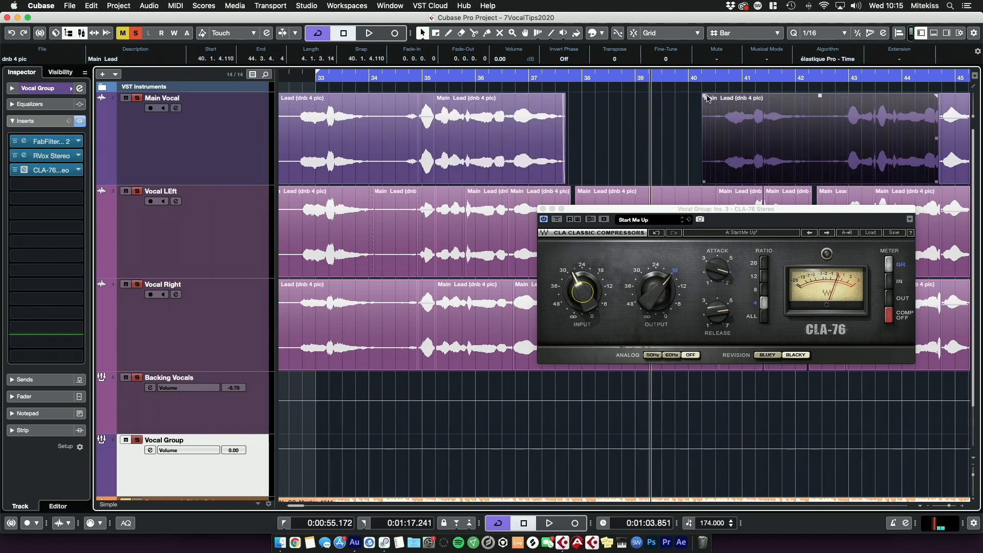
{"action": "double_click", "coordinate": [509, 75]}
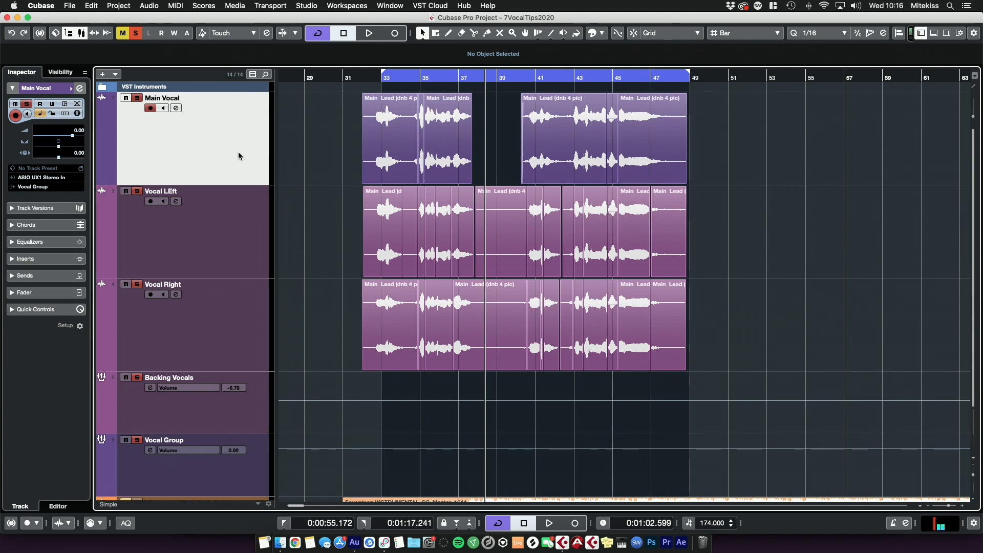
Step: Duplicate the Main Vocal track together with its edited events
{"action": "right_click", "coordinate": [238, 156]}
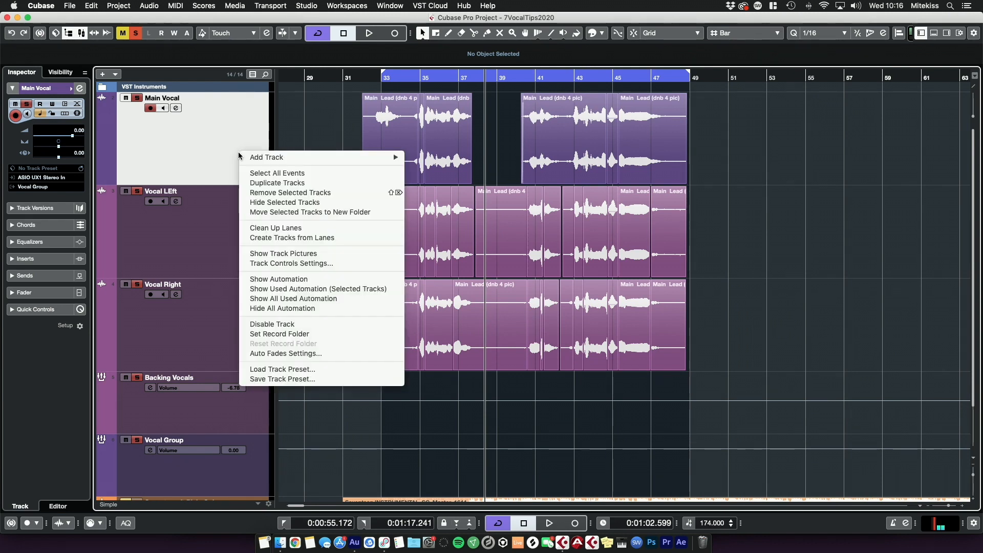
{"action": "left_click", "coordinate": [243, 127]}
{"action": "right_click", "coordinate": [243, 127]}
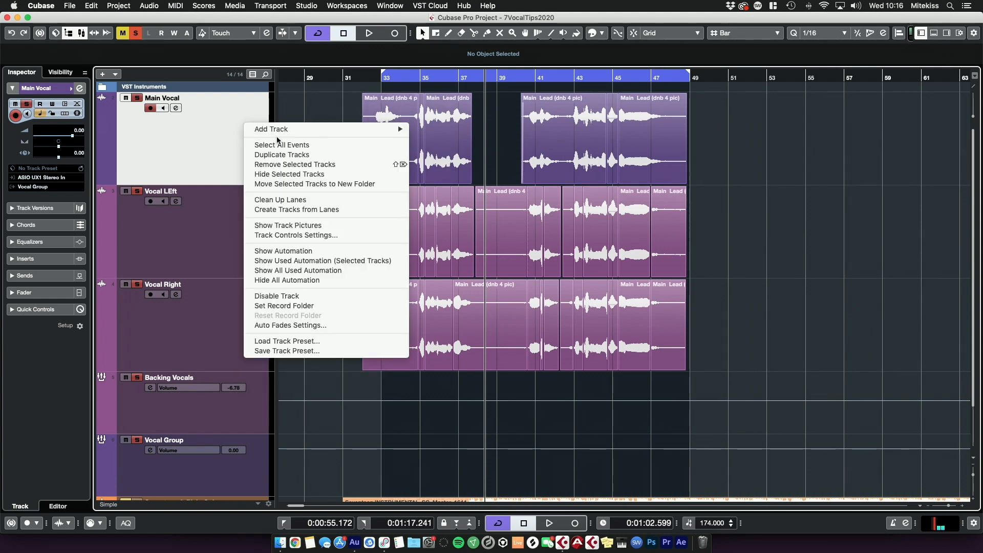
{"action": "mouse_move", "coordinate": [283, 135]}
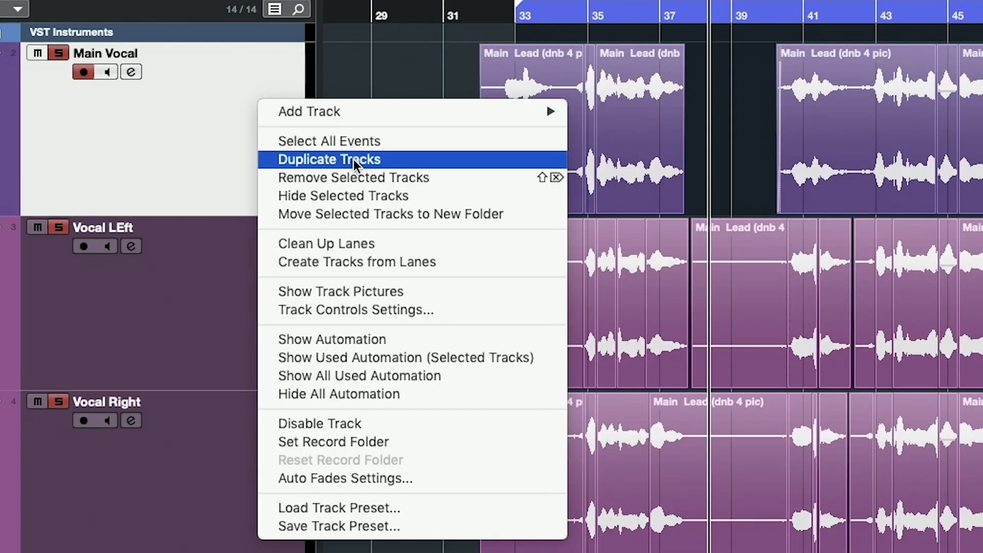
{"action": "left_click", "coordinate": [298, 155]}
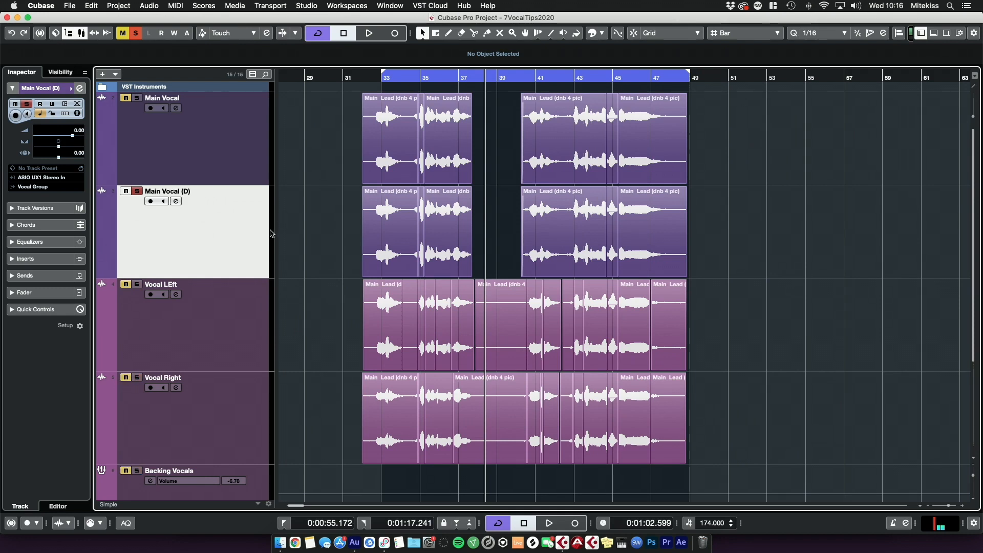
Step: Insert a CLA-76 Stereo compressor on Main Vocal (D) and set its attack and release to 7
{"action": "left_click", "coordinate": [37, 263]}
{"action": "left_click", "coordinate": [52, 178]}
{"action": "type", "text": "cla"}
{"action": "left_click", "coordinate": [82, 357]}
{"action": "left_click", "coordinate": [501, 266]}
{"action": "left_click", "coordinate": [502, 349]}
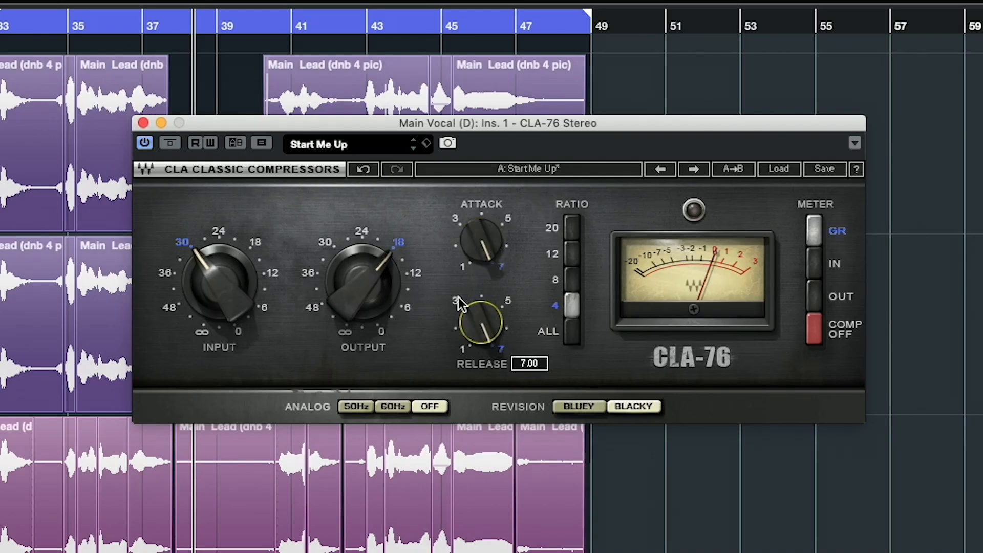
Step: Set the CLA-76 ratio to 20, input to 12 and output to -33.1 while listening to the duplicate vocal
{"action": "left_click", "coordinate": [572, 227]}
{"action": "left_click_drag", "start_coordinate": [373, 285], "coordinate": [373, 333]}
{"action": "left_click_drag", "start_coordinate": [364, 293], "coordinate": [364, 266]}
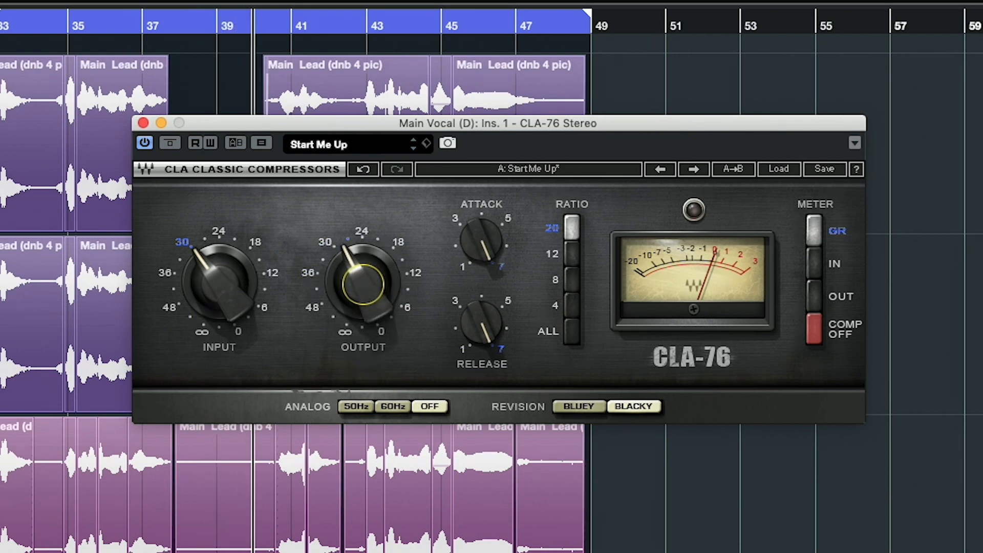
{"action": "scroll", "coordinate": [358, 487], "scroll_direction": "down", "scroll_amount": 3}
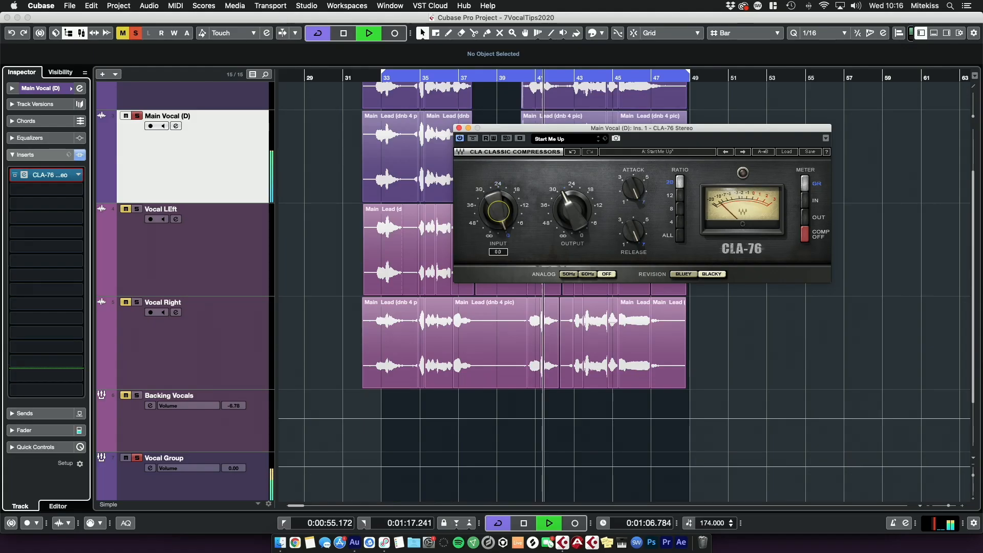
{"action": "left_click_drag", "start_coordinate": [569, 190], "coordinate": [569, 199]}
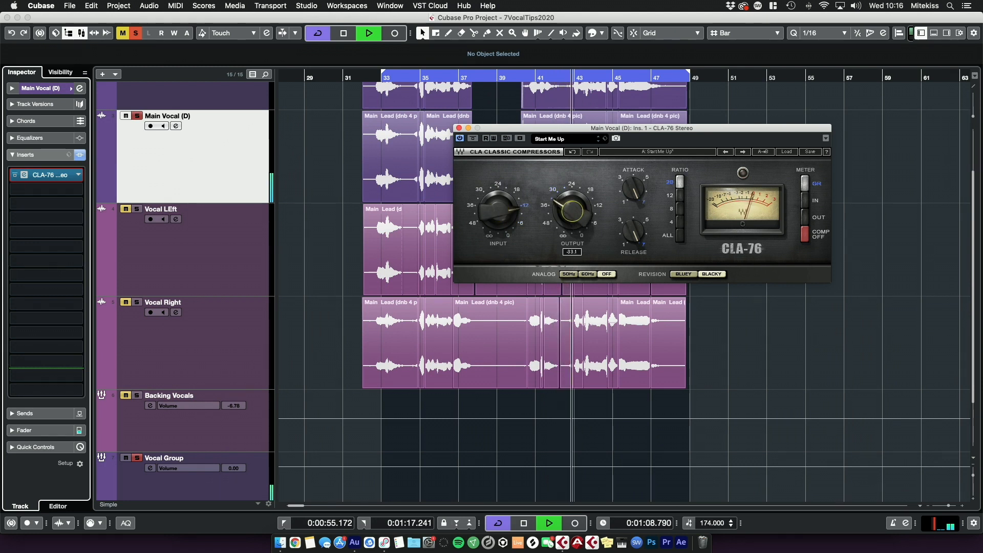
{"action": "left_click_drag", "start_coordinate": [557, 132], "coordinate": [426, 220]}
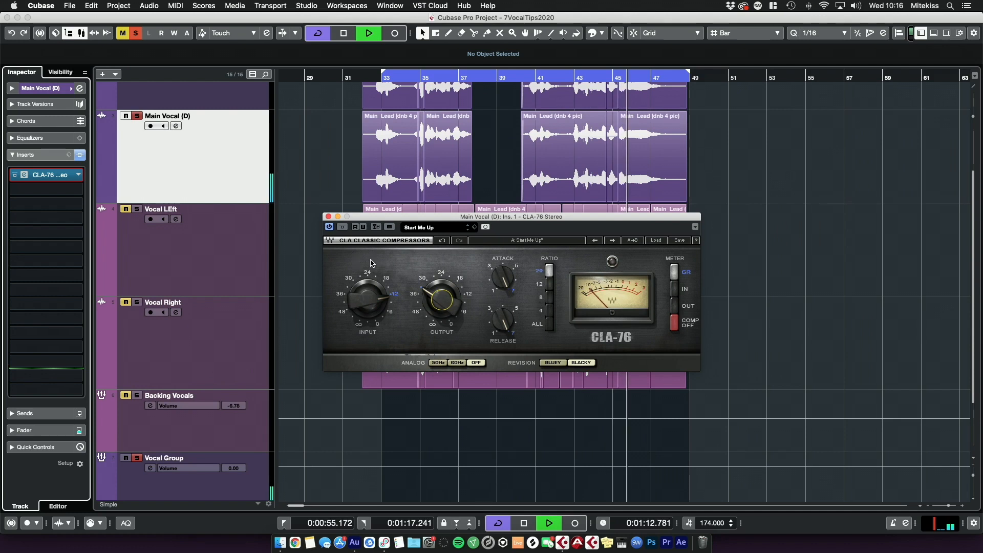
{"action": "key", "text": "space"}
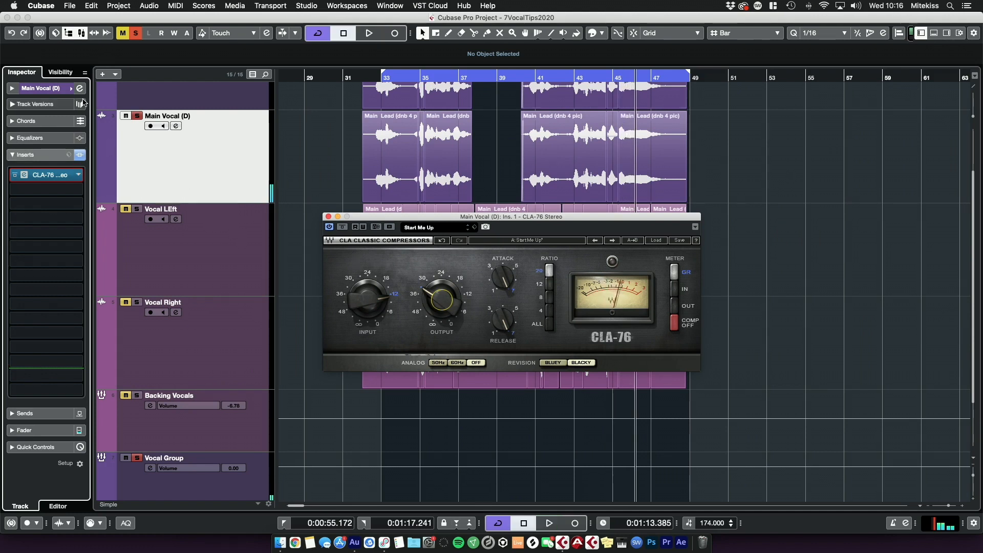
Step: Add FabFilter Pro-Q 2 after the compressor, with a -30 dB low shelf at about 393 Hz, and shape the upper bands
{"action": "left_click", "coordinate": [53, 190]}
{"action": "type", "text": "eq"}
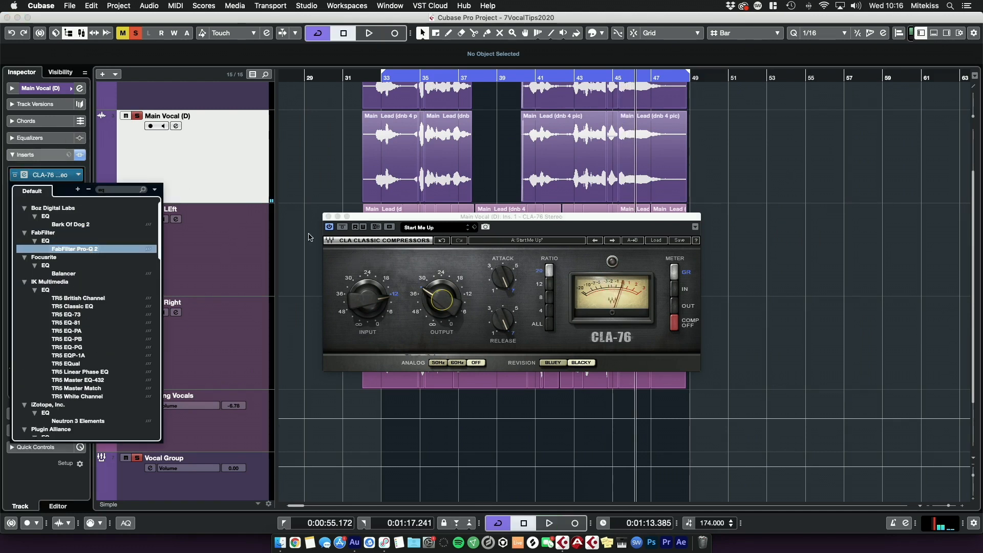
{"action": "left_click", "coordinate": [75, 249]}
{"action": "left_click_drag", "start_coordinate": [335, 288], "coordinate": [475, 288]}
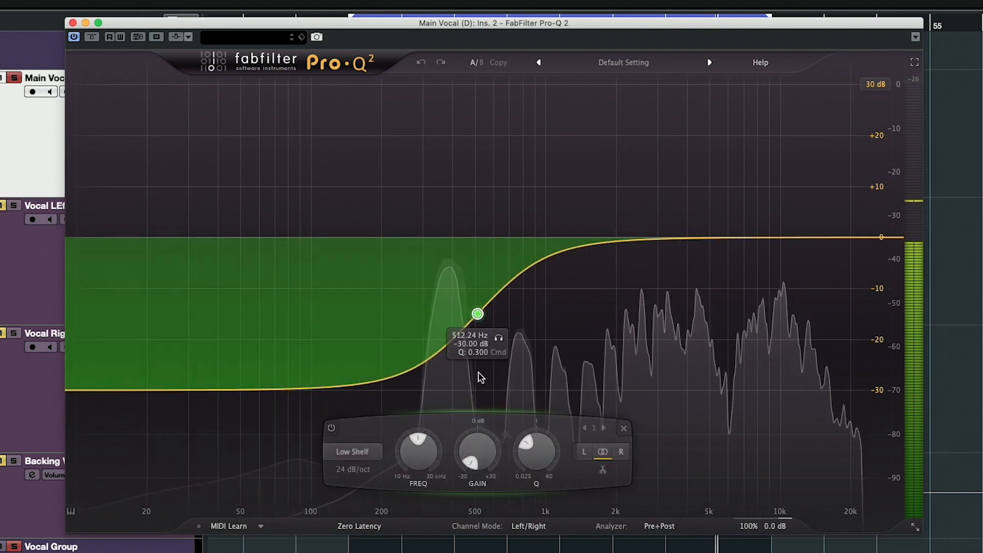
{"action": "left_click_drag", "start_coordinate": [480, 378], "coordinate": [452, 379]}
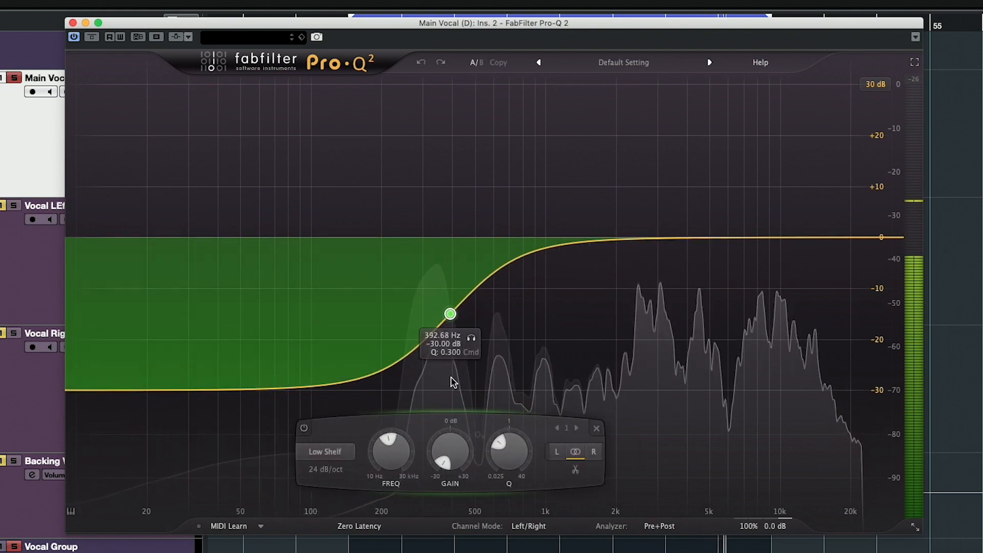
{"action": "left_click_drag", "start_coordinate": [894, 237], "coordinate": [795, 226]}
{"action": "left_click_drag", "start_coordinate": [599, 240], "coordinate": [544, 293]}
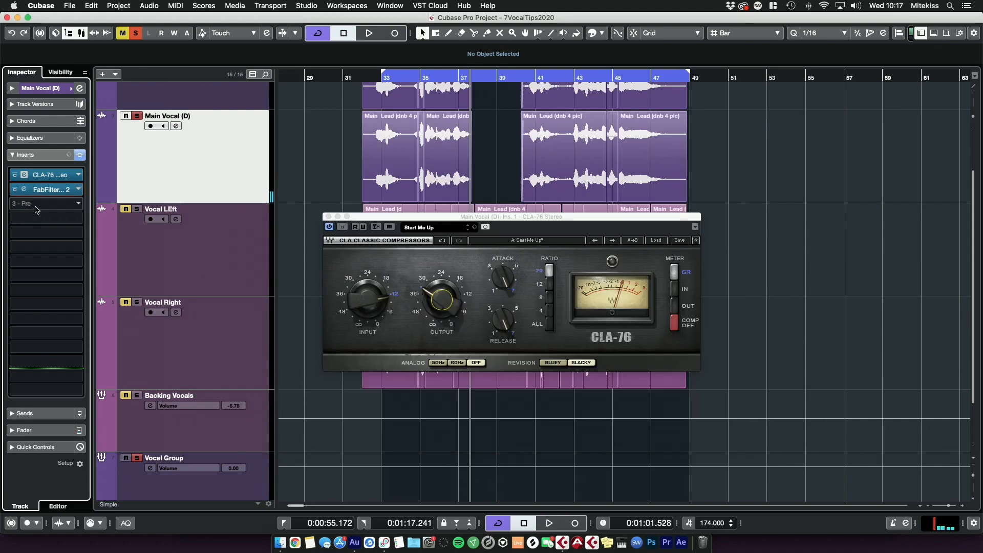
Step: Insert a Maag EQ4 in the third slot of Main Vocal (D) and begin raising its air gain
{"action": "left_click", "coordinate": [36, 204]}
{"action": "type", "text": "maag"}
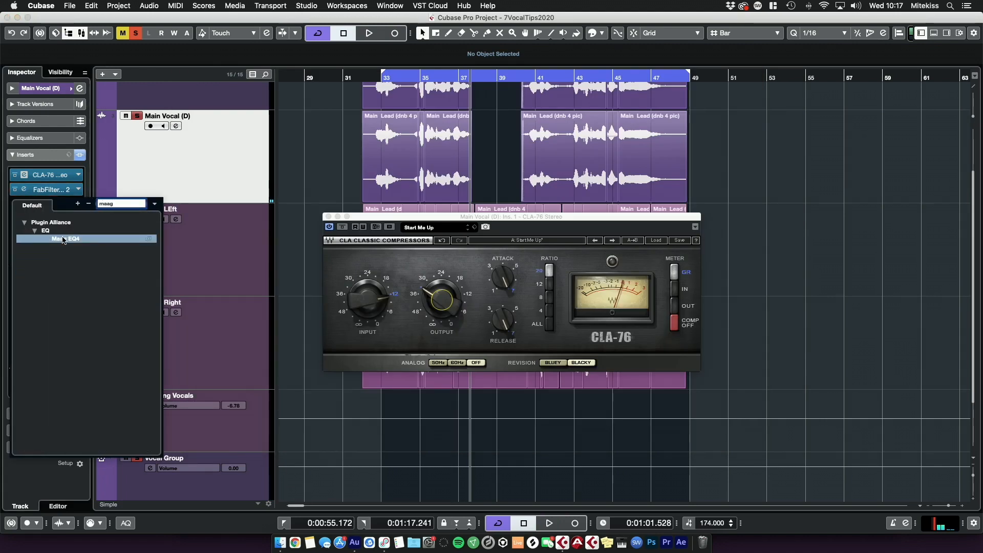
{"action": "left_click", "coordinate": [63, 239]}
{"action": "mouse_move", "coordinate": [487, 193]}
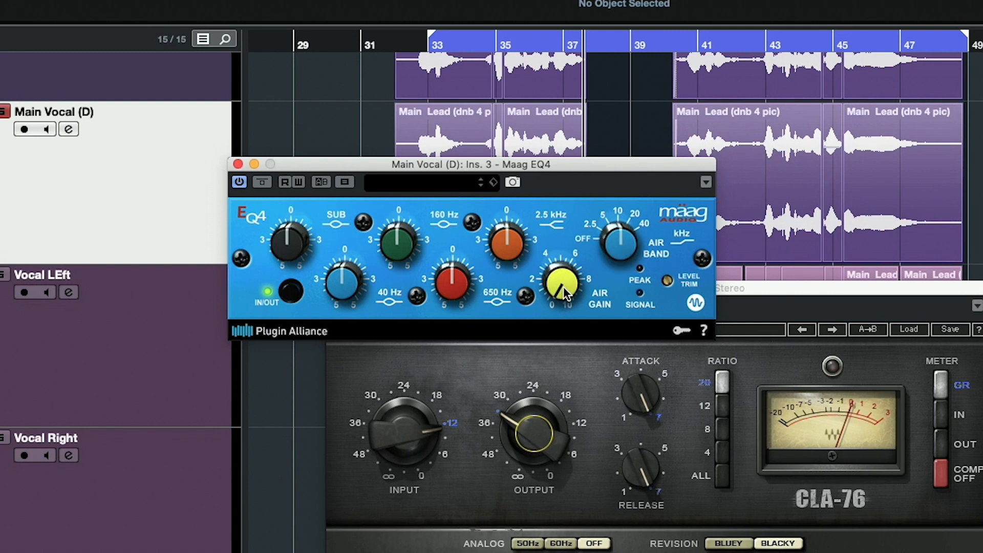
{"action": "left_click_drag", "start_coordinate": [557, 269], "coordinate": [547, 249]}
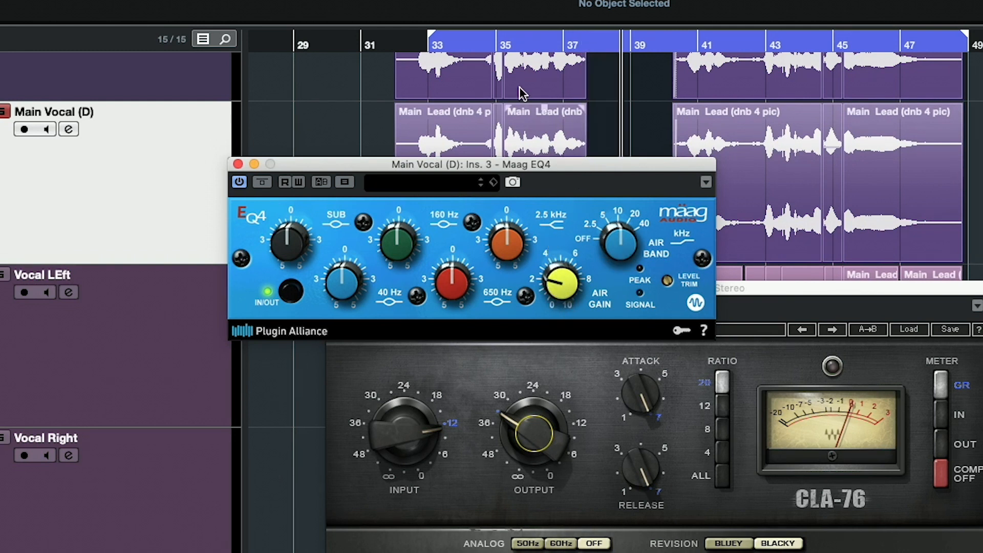
Step: Play from bar 33, set the Maag EQ4 air gain to 4.0, and close the plug-in windows
{"action": "left_click", "coordinate": [434, 41]}
{"action": "left_click_drag", "start_coordinate": [564, 288], "coordinate": [558, 256]}
{"action": "left_click_drag", "start_coordinate": [454, 180], "coordinate": [445, 193]}
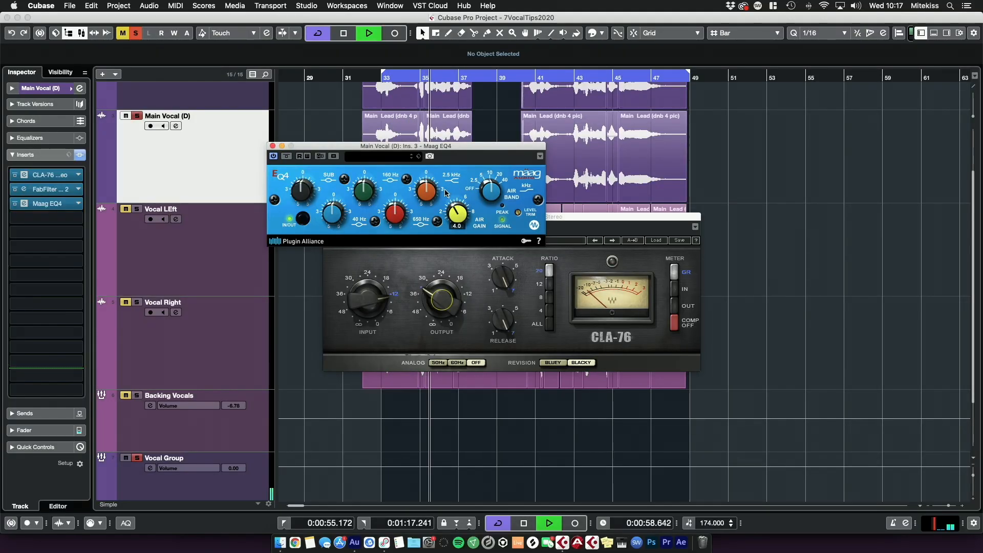
{"action": "left_click", "coordinate": [272, 146]}
{"action": "key", "text": "space"}
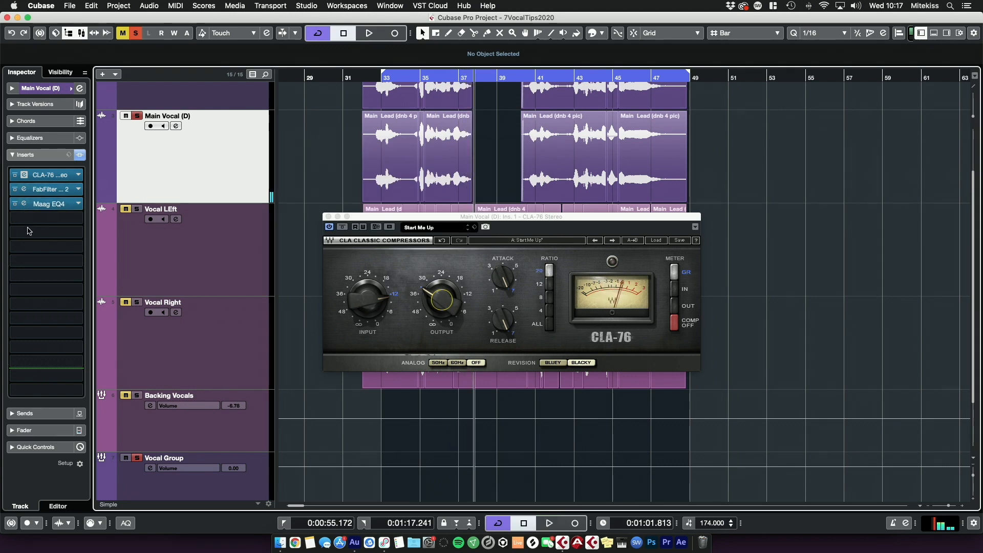
{"action": "left_click", "coordinate": [328, 217]}
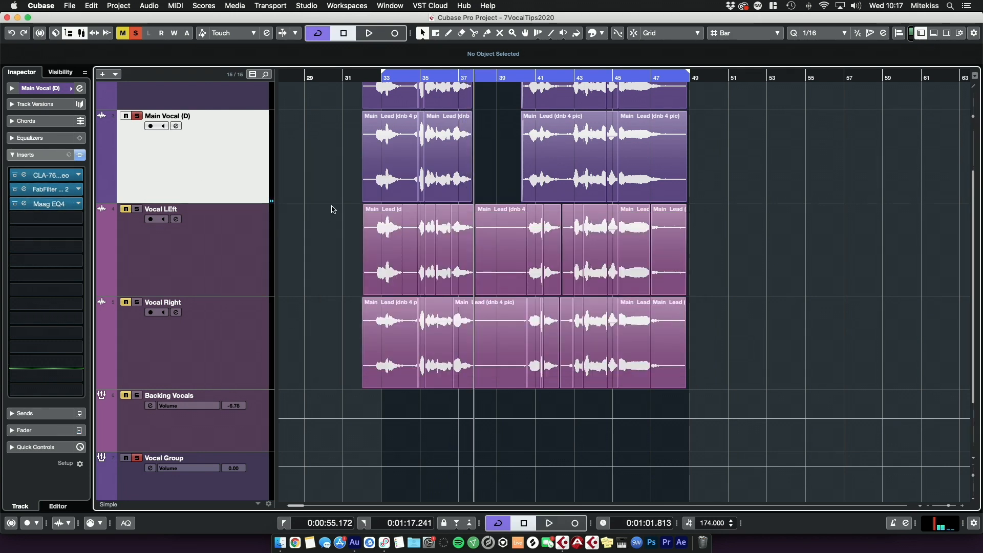
Step: Route the output of Main Vocal (D) directly to ASIO UX1 Stereo Out
{"action": "scroll", "coordinate": [322, 192], "scroll_direction": "up", "scroll_amount": 3}
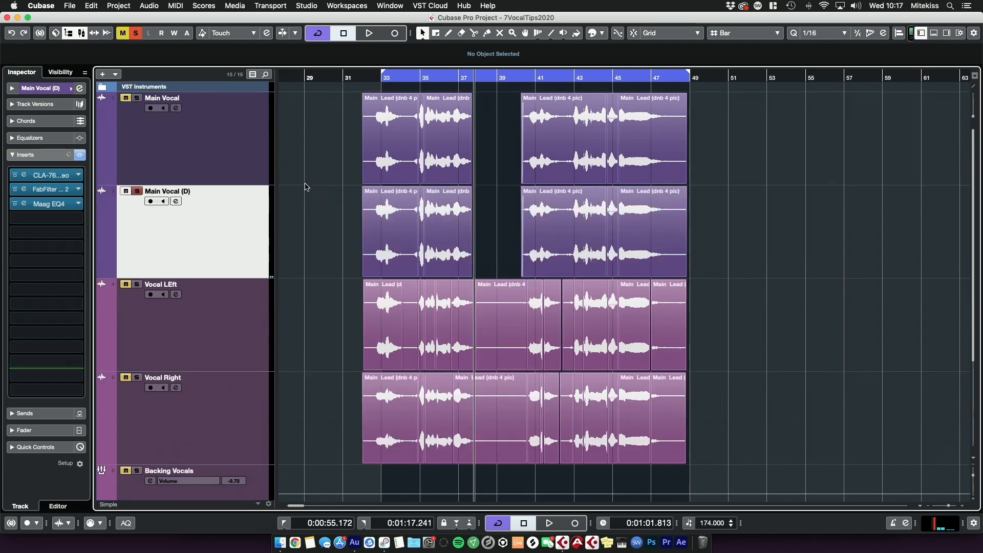
{"action": "left_click", "coordinate": [52, 92]}
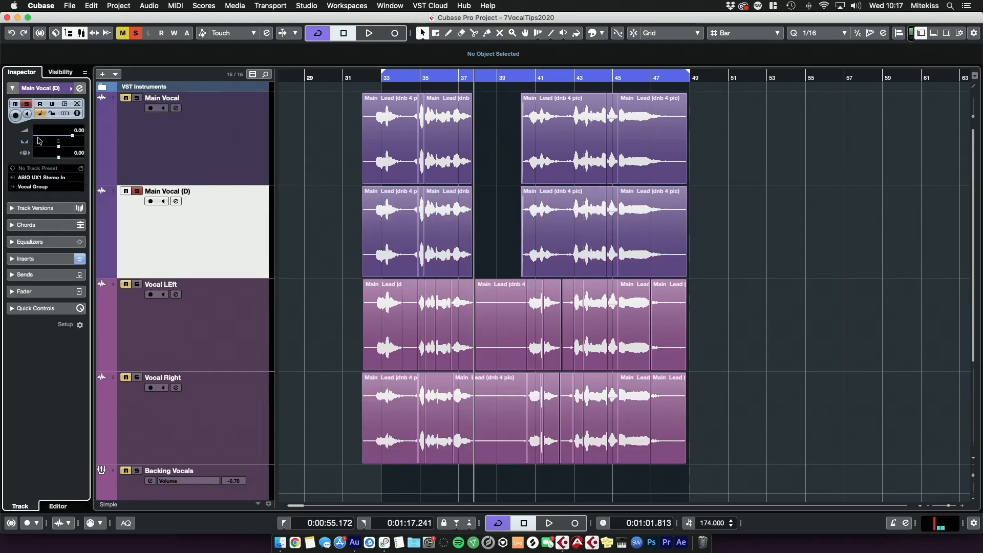
{"action": "left_click", "coordinate": [34, 188]}
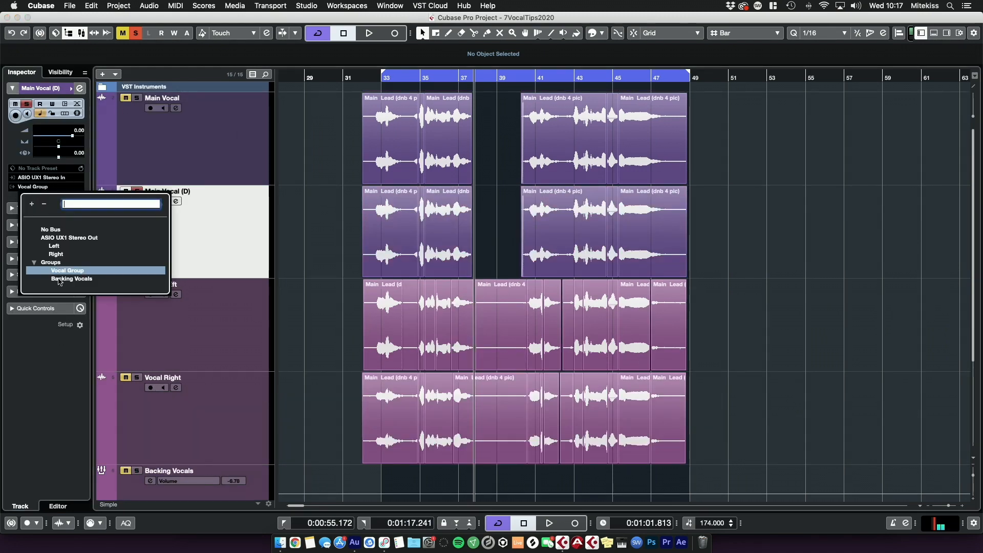
{"action": "left_click", "coordinate": [70, 238]}
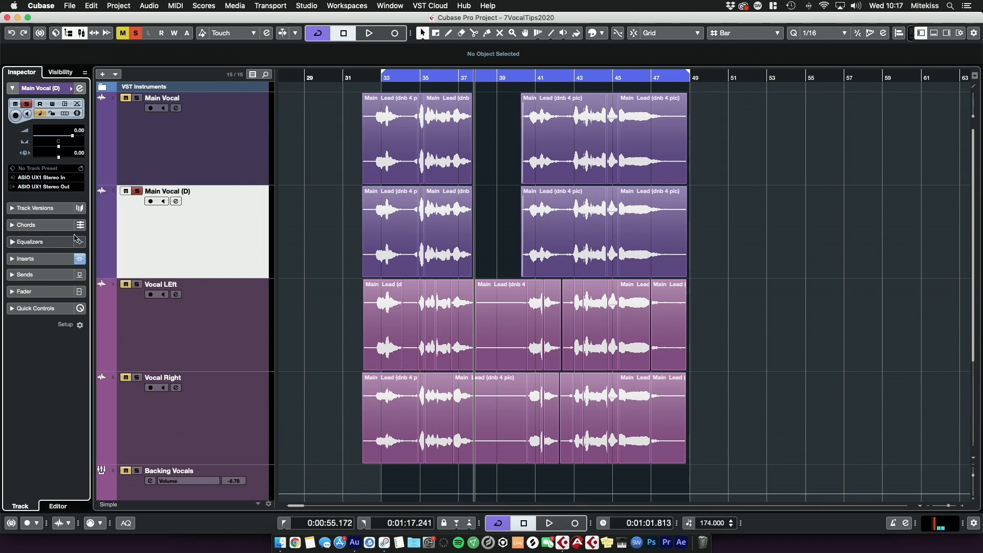
Step: Clear all solos and bring the Main Vocal (D) fader up from silence to about -22.9 dB during playback
{"action": "left_click", "coordinate": [42, 292]}
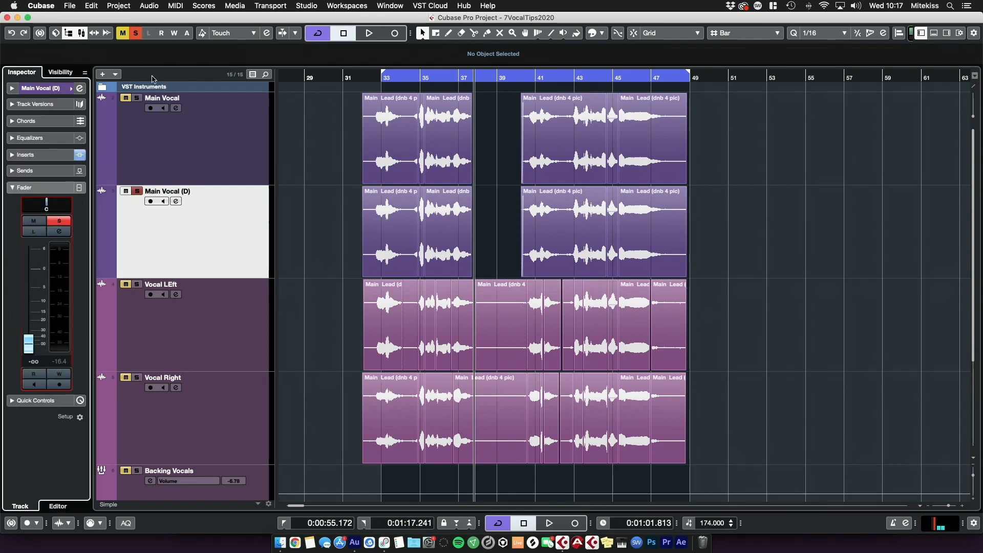
{"action": "left_click", "coordinate": [135, 32]}
{"action": "key", "text": "space"}
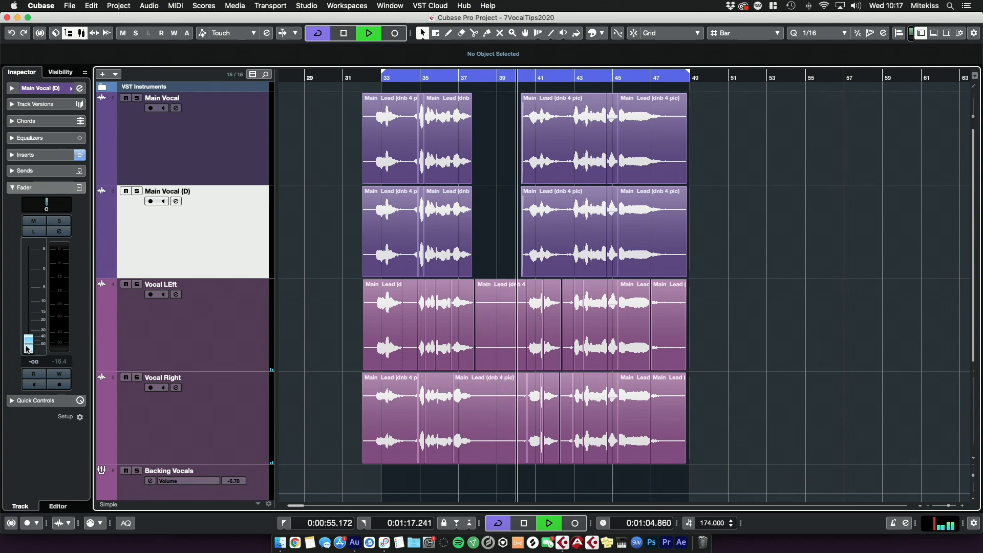
{"action": "left_click_drag", "start_coordinate": [28, 348], "coordinate": [32, 328]}
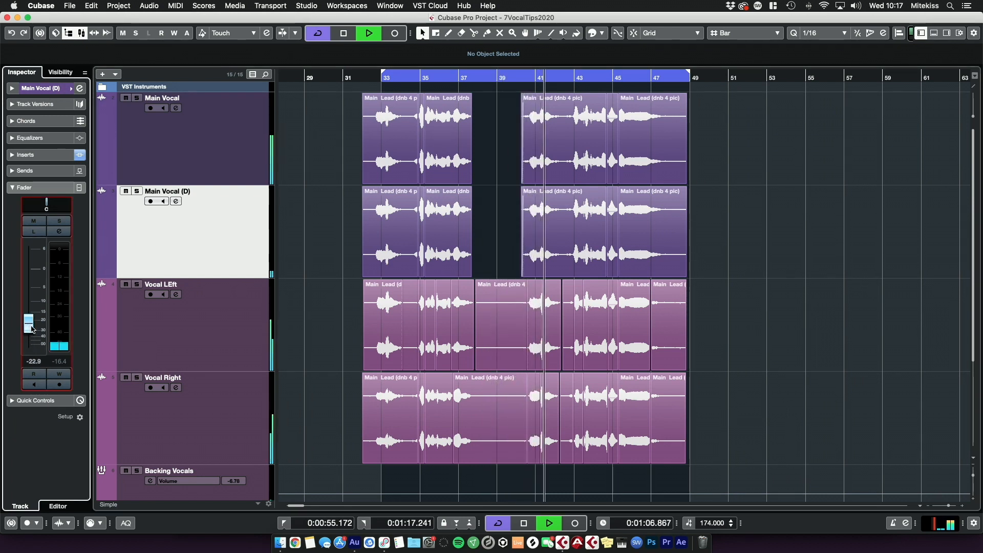
Step: Stop playback, show the Backing Vocals group's fader, and mute that group
{"action": "scroll", "coordinate": [220, 377], "scroll_direction": "down", "scroll_amount": 3}
{"action": "left_click", "coordinate": [224, 385]}
{"action": "key", "text": "space"}
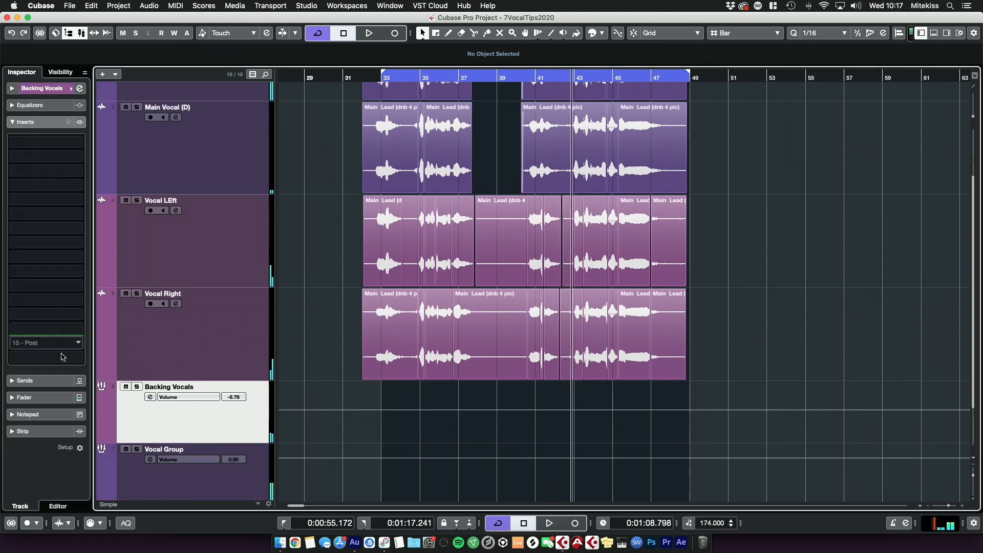
{"action": "left_click", "coordinate": [46, 398]}
{"action": "left_click", "coordinate": [126, 387]}
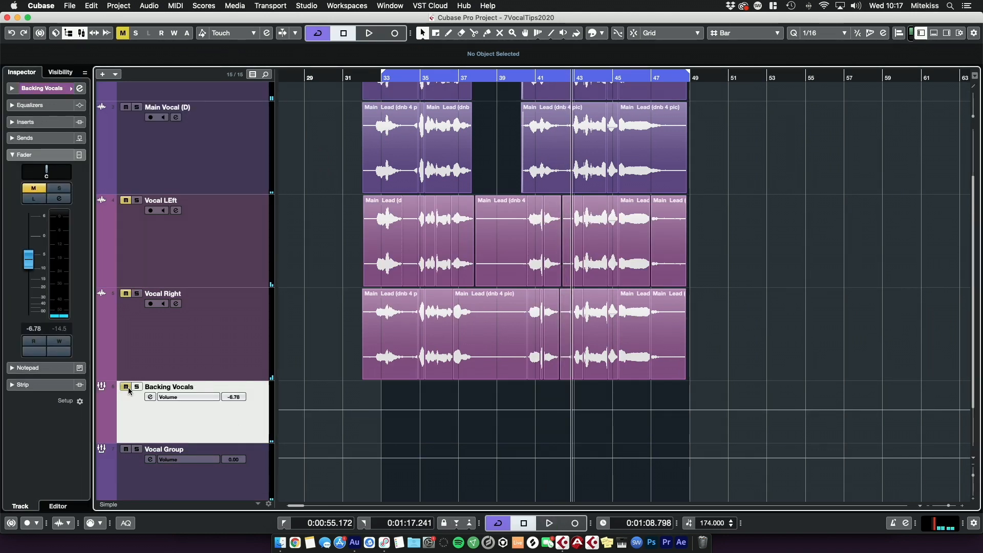
Step: Raise the CLA-76 output on Main Vocal (D) to -26.2 and play the track to check its level
{"action": "scroll", "coordinate": [327, 184], "scroll_direction": "up", "scroll_amount": 3}
{"action": "key", "text": "space"}
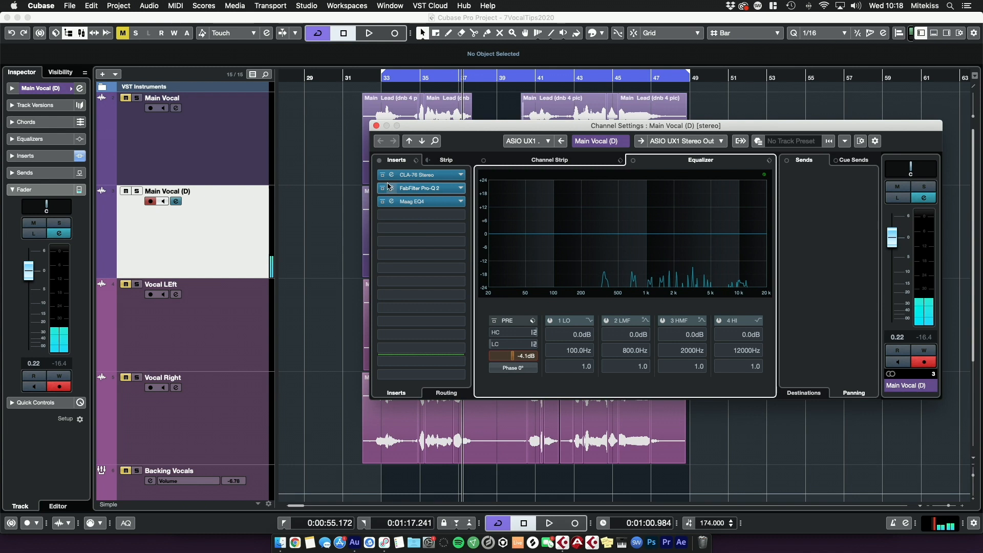
{"action": "left_click", "coordinate": [392, 176]}
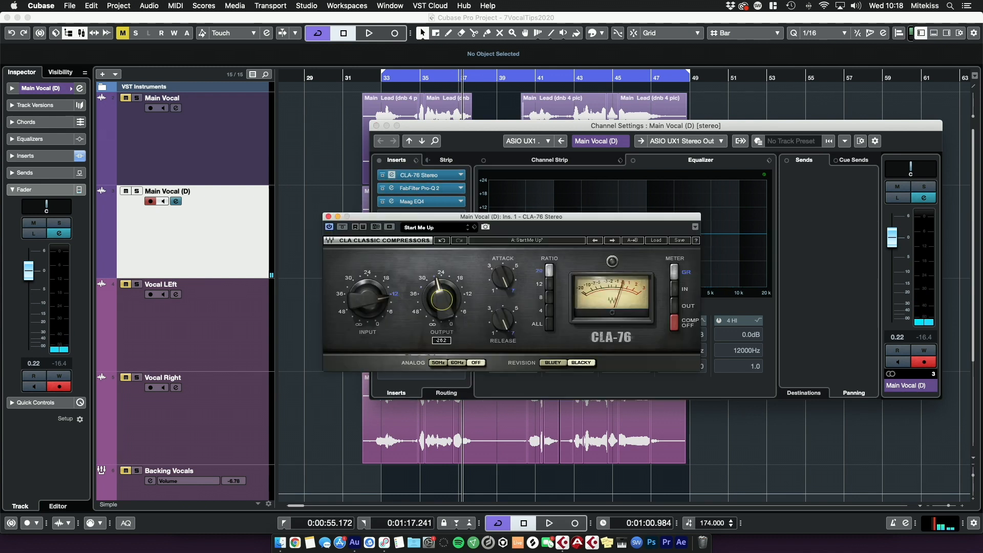
{"action": "key", "text": "space"}
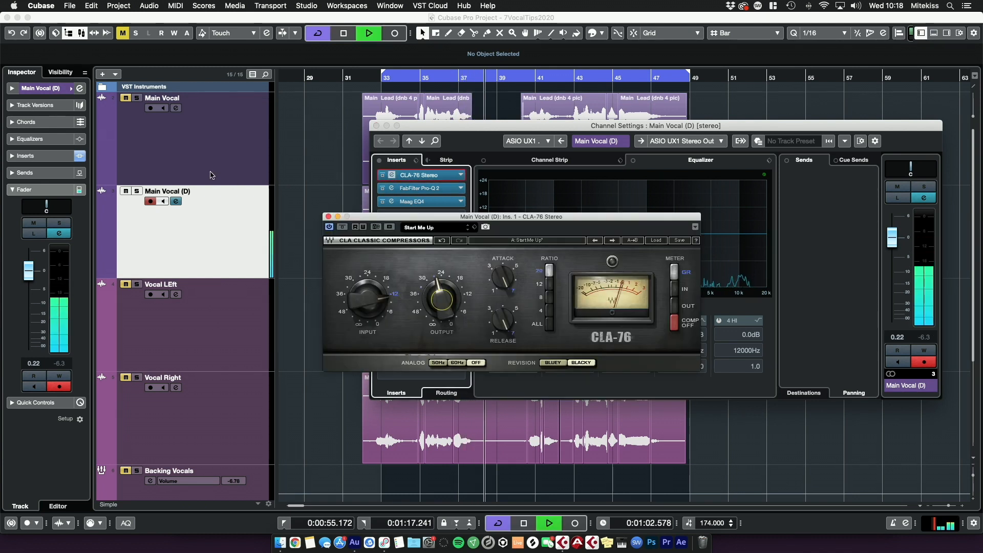
Step: Lower the Main Vocal (D) fader to -9.17 dB, close the CLA-76, and replay the section to hear the blend
{"action": "left_click_drag", "start_coordinate": [28, 271], "coordinate": [31, 298]}
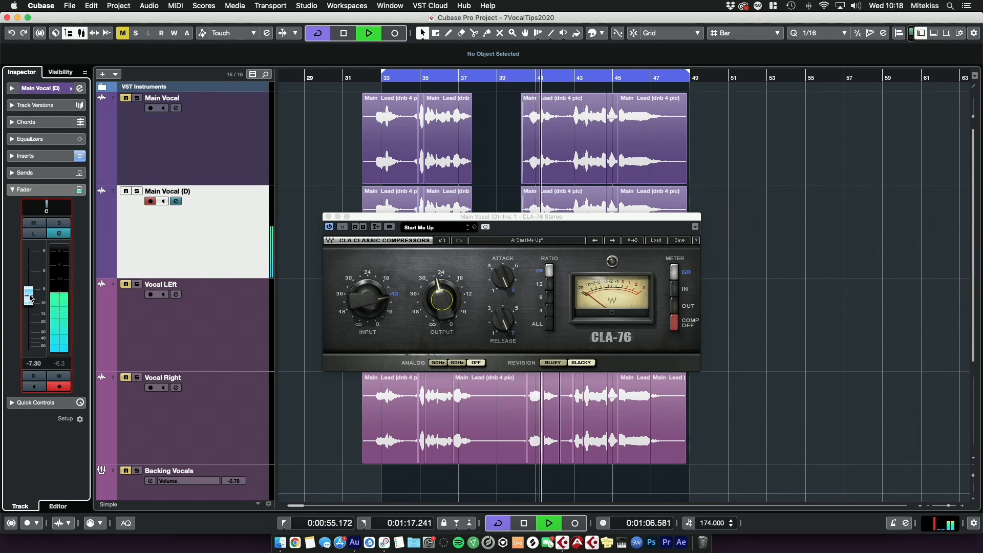
{"action": "left_click_drag", "start_coordinate": [30, 304], "coordinate": [32, 310]}
{"action": "left_click", "coordinate": [329, 217]}
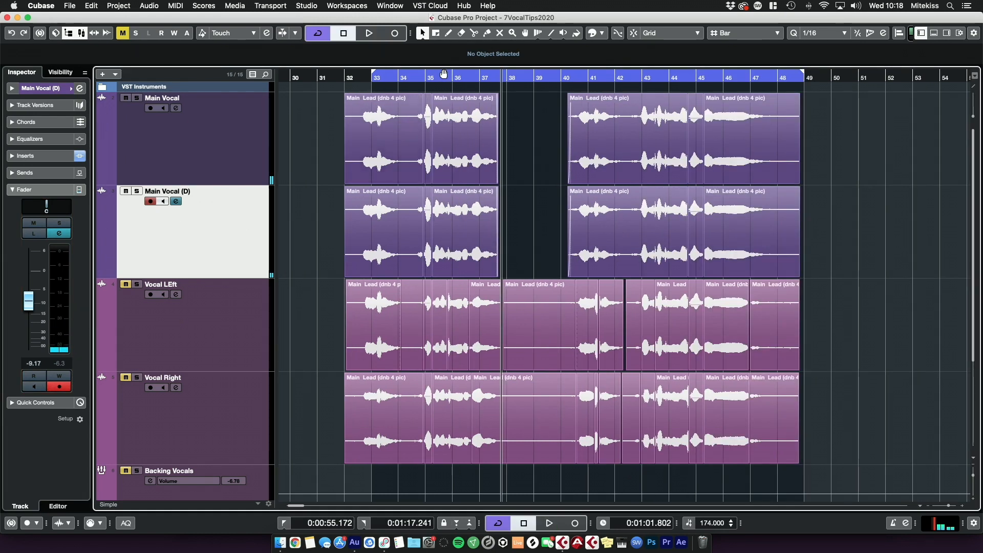
{"action": "left_click_drag", "start_coordinate": [471, 78], "coordinate": [472, 106]}
{"action": "key", "text": "space"}
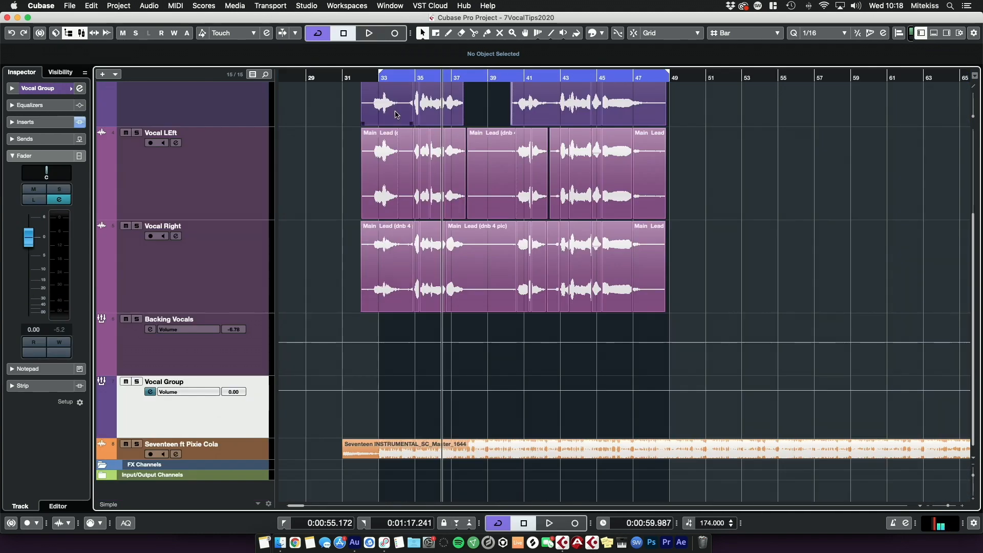
Step: Show the Vocal Group's fader and lower it to -7.13 dB while playing from the start of the loop
{"action": "scroll", "coordinate": [391, 128], "scroll_direction": "up", "scroll_amount": 4}
{"action": "left_click", "coordinate": [374, 79]}
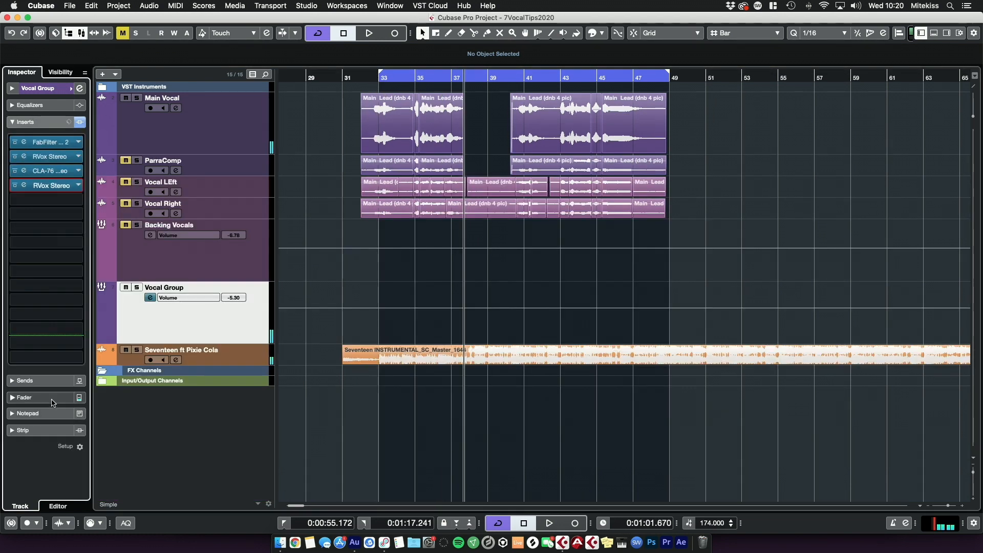
{"action": "left_click", "coordinate": [51, 398]}
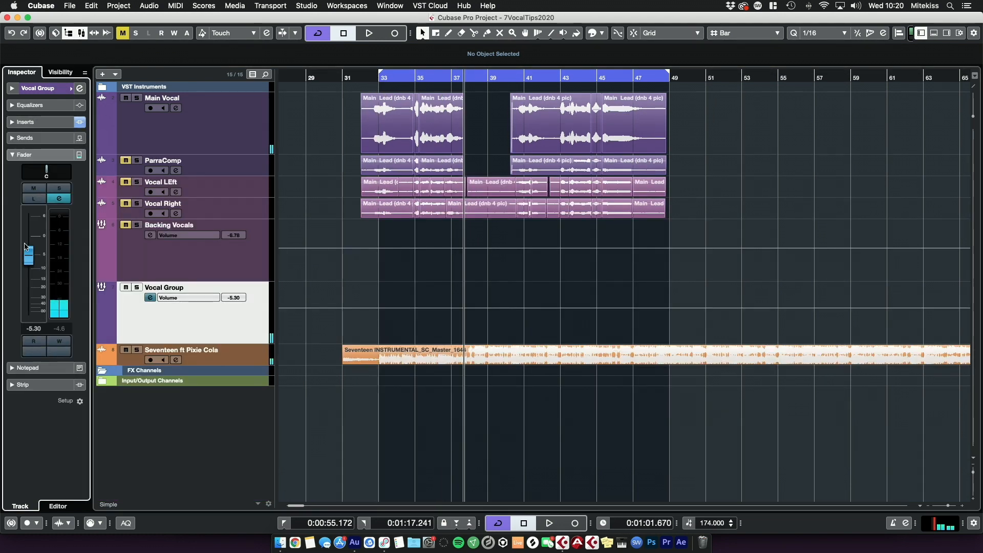
{"action": "left_click", "coordinate": [386, 83]}
{"action": "key", "text": "space"}
{"action": "left_click_drag", "start_coordinate": [32, 261], "coordinate": [30, 268]}
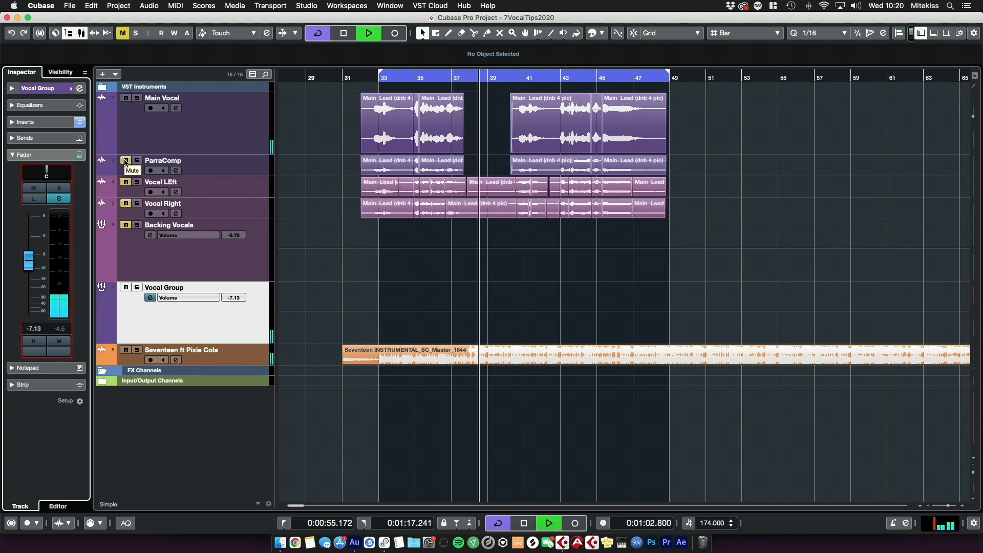
Step: Set the ParraComp fader to about -8.21 dB, then unmute the Backing Vocals group and lower it to -10.2 dB
{"action": "left_click", "coordinate": [253, 174]}
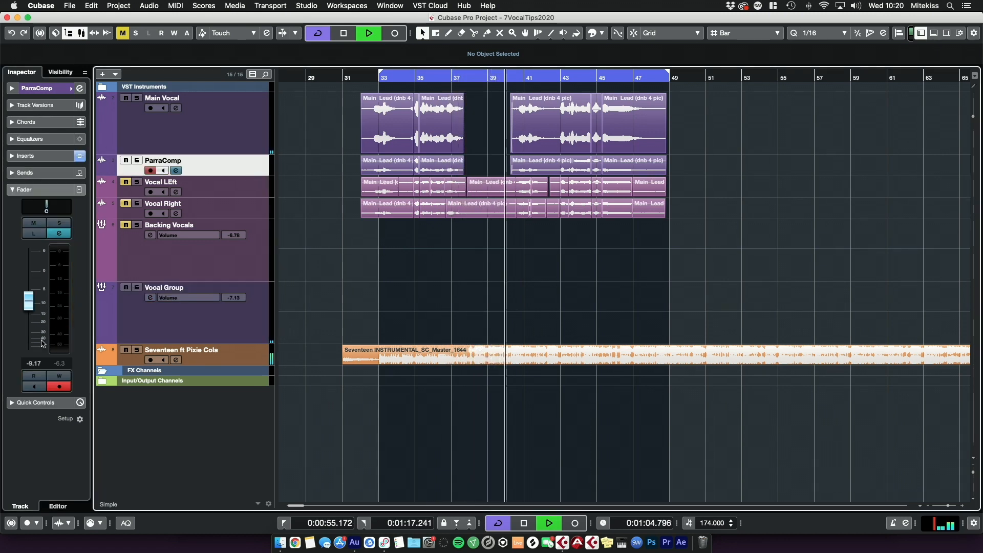
{"action": "mouse_move", "coordinate": [28, 302]}
{"action": "left_mouse_down"}
{"action": "mouse_move", "coordinate": [30, 283]}
{"action": "mouse_move", "coordinate": [26, 306]}
{"action": "left_mouse_up"}
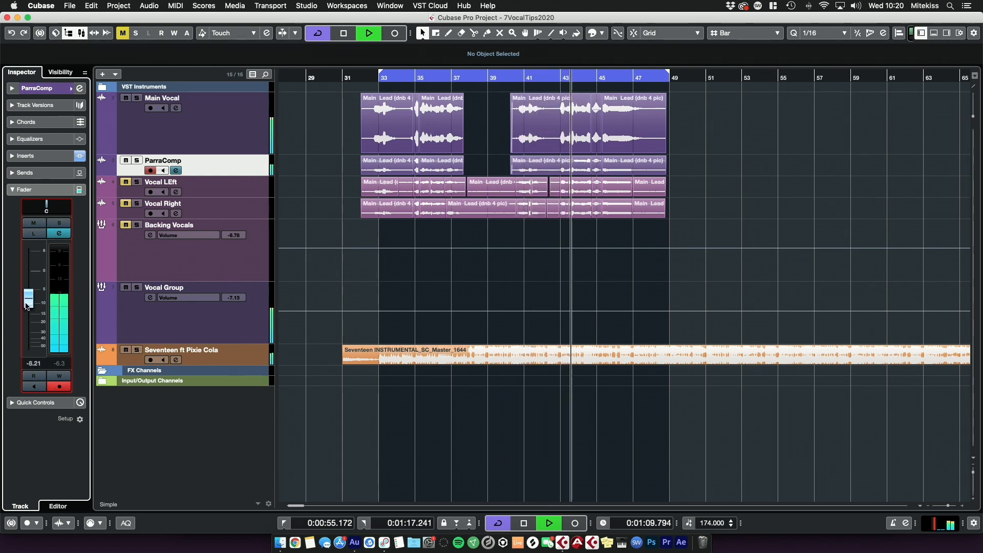
{"action": "left_click", "coordinate": [126, 227]}
{"action": "left_click", "coordinate": [127, 261]}
{"action": "left_click_drag", "start_coordinate": [28, 267], "coordinate": [28, 276]}
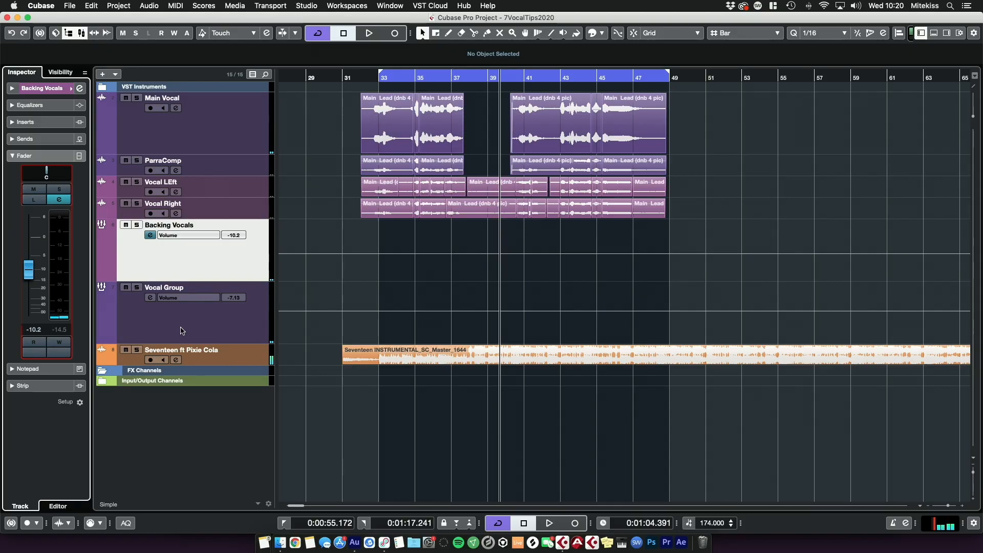
Step: Add a stereo effect track named Vocal Reverb that uses ValhallaVintageVerb and outputs to ASIO UX1 Stereo Out
{"action": "left_click", "coordinate": [182, 330]}
{"action": "left_click", "coordinate": [31, 122]}
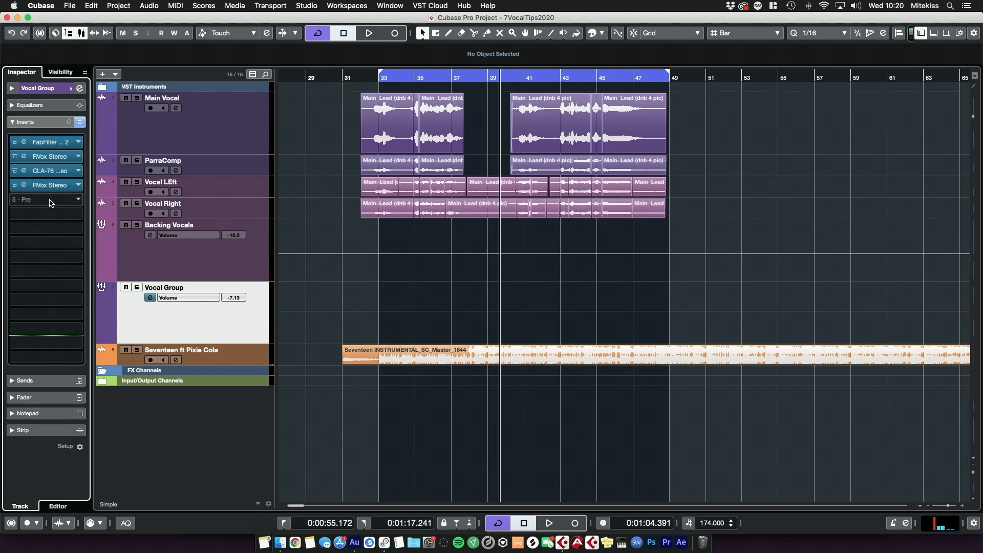
{"action": "right_click", "coordinate": [166, 323]}
{"action": "mouse_move", "coordinate": [213, 327]}
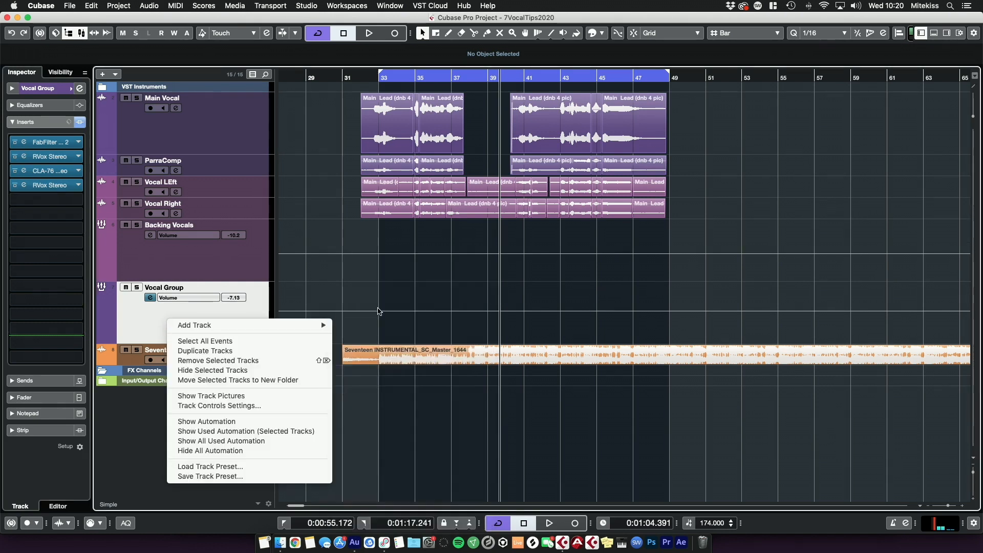
{"action": "left_click", "coordinate": [409, 316]}
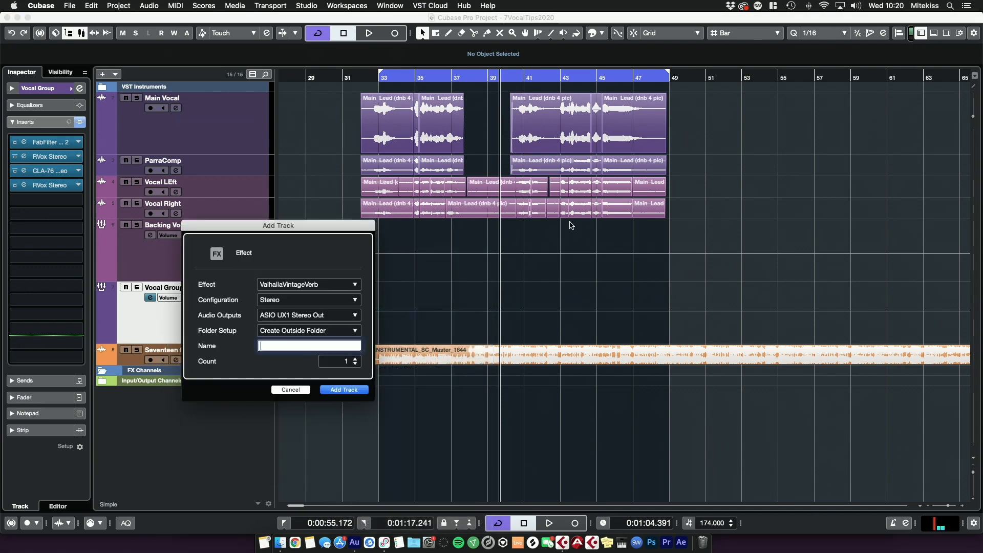
{"action": "left_click", "coordinate": [311, 286]}
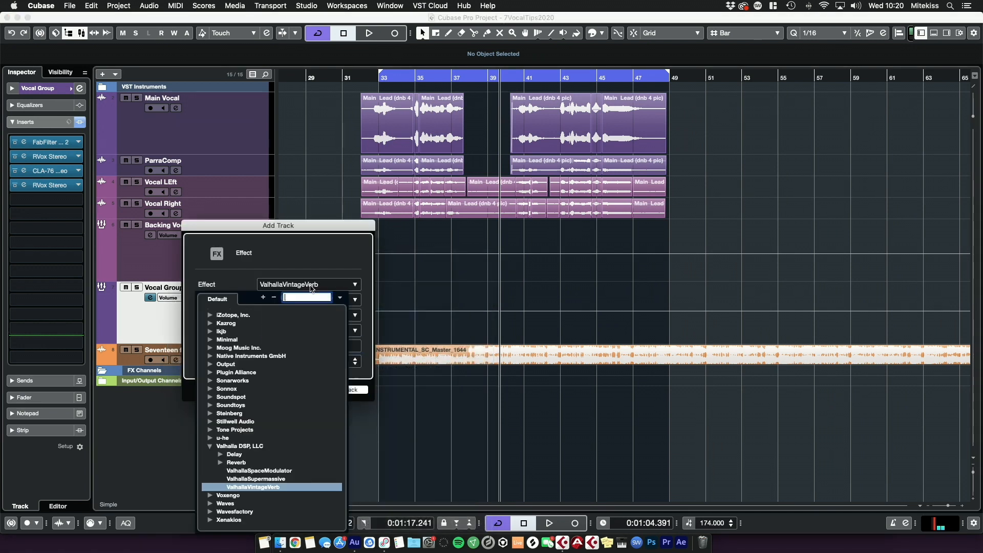
{"action": "left_click", "coordinate": [257, 488]}
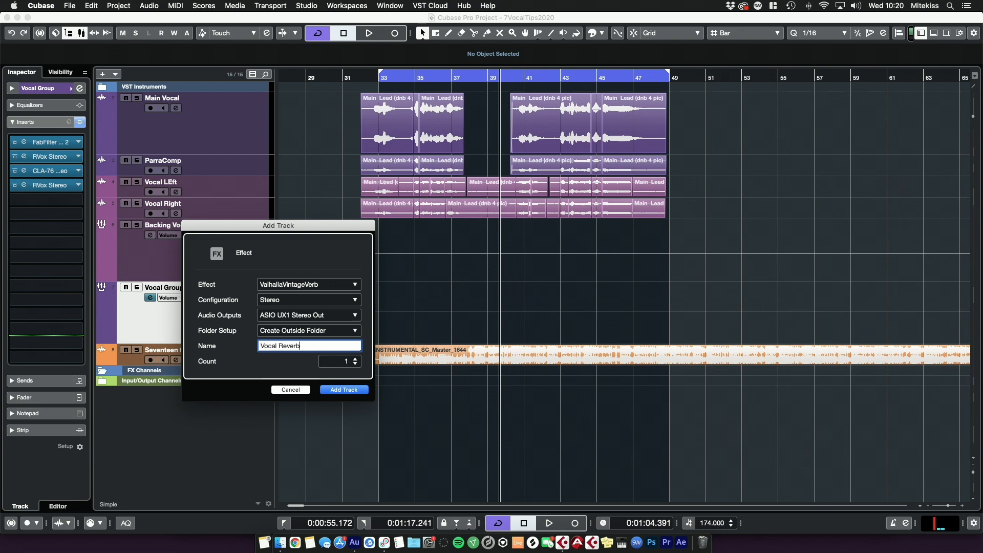
{"action": "key", "text": "Return"}
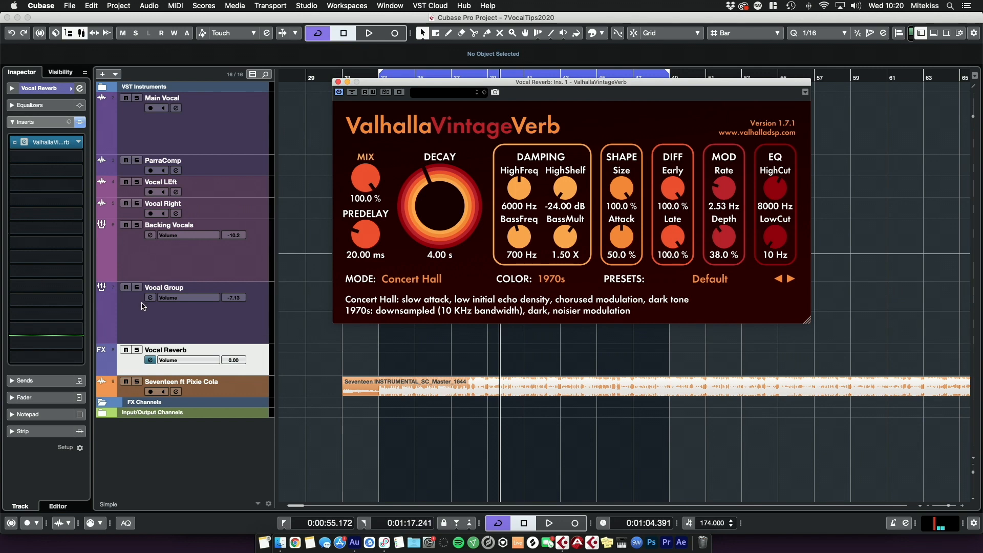
Step: Add a send from the Vocal Group to the Vocal Reverb channel
{"action": "left_click", "coordinate": [142, 325]}
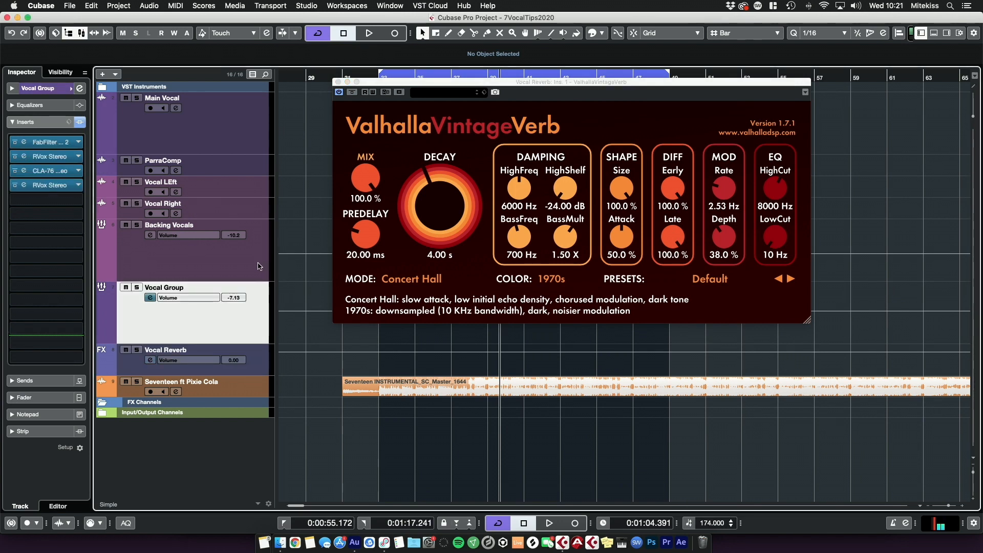
{"action": "left_click", "coordinate": [40, 380]}
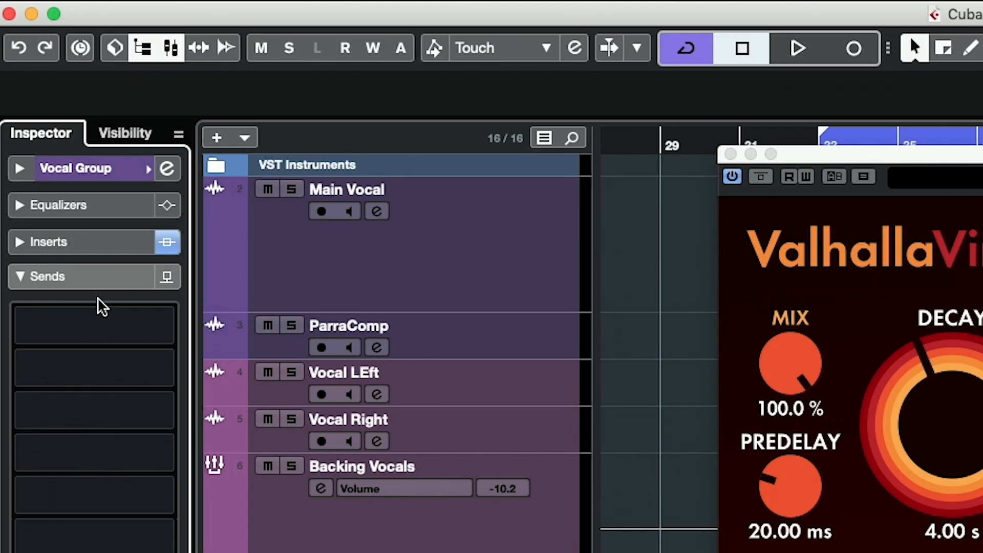
{"action": "left_click", "coordinate": [43, 159]}
{"action": "left_click", "coordinate": [117, 412]}
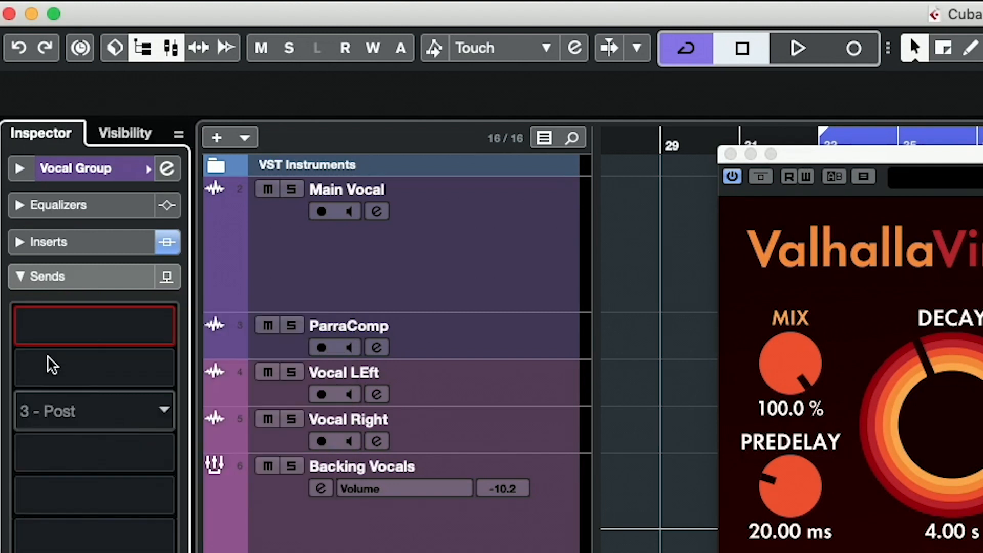
Step: Show the Vocal Reverb track's fader and lower it to -6.27 dB during playback
{"action": "left_click", "coordinate": [166, 350]}
{"action": "left_click", "coordinate": [41, 323]}
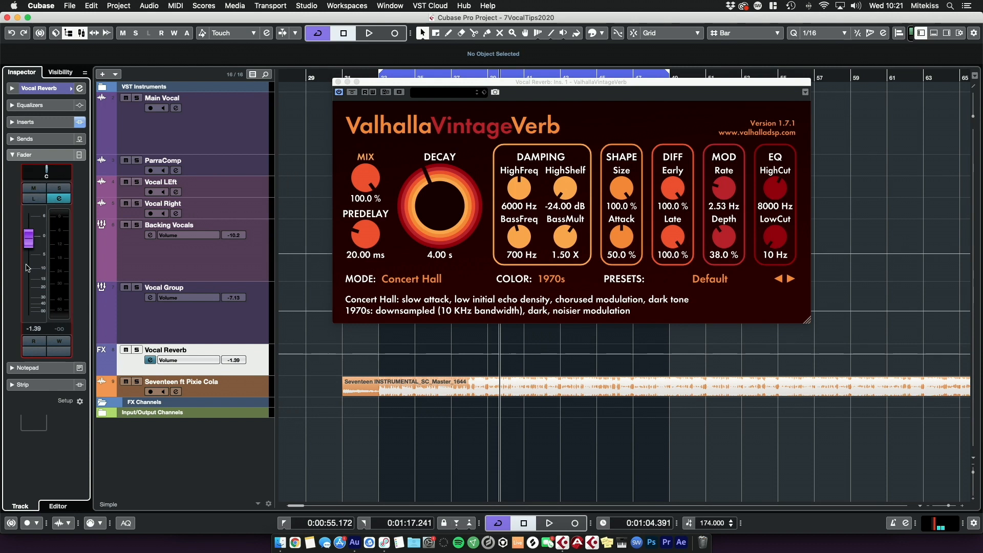
{"action": "key", "text": "space"}
{"action": "left_click_drag", "start_coordinate": [29, 237], "coordinate": [30, 258]}
{"action": "key", "text": "space"}
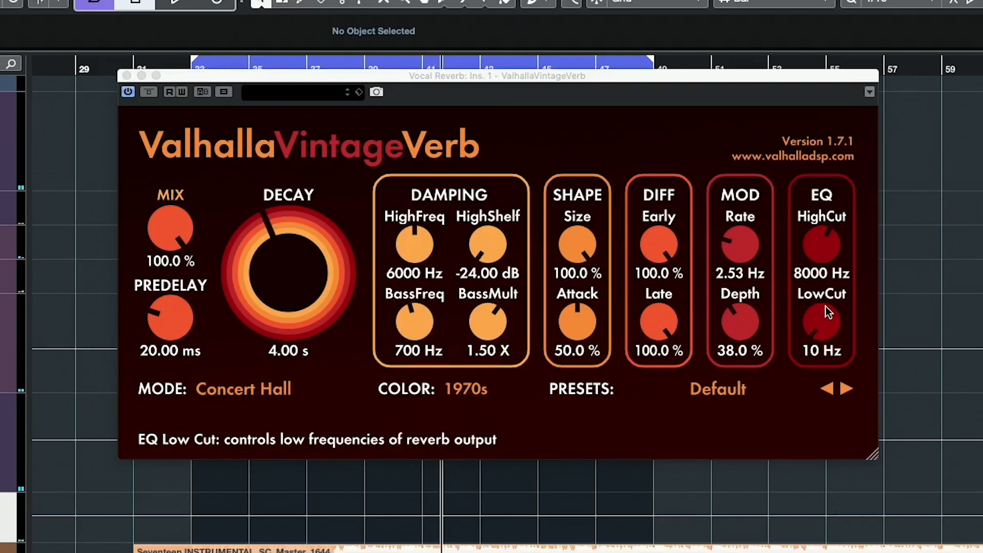
Step: Set ValhallaVintageVerb to Plate mode with a 530 Hz low cut, 0.49 s decay and 6.11 ms predelay
{"action": "left_click_drag", "start_coordinate": [828, 312], "coordinate": [810, 291]}
{"action": "left_click_drag", "start_coordinate": [290, 230], "coordinate": [264, 348]}
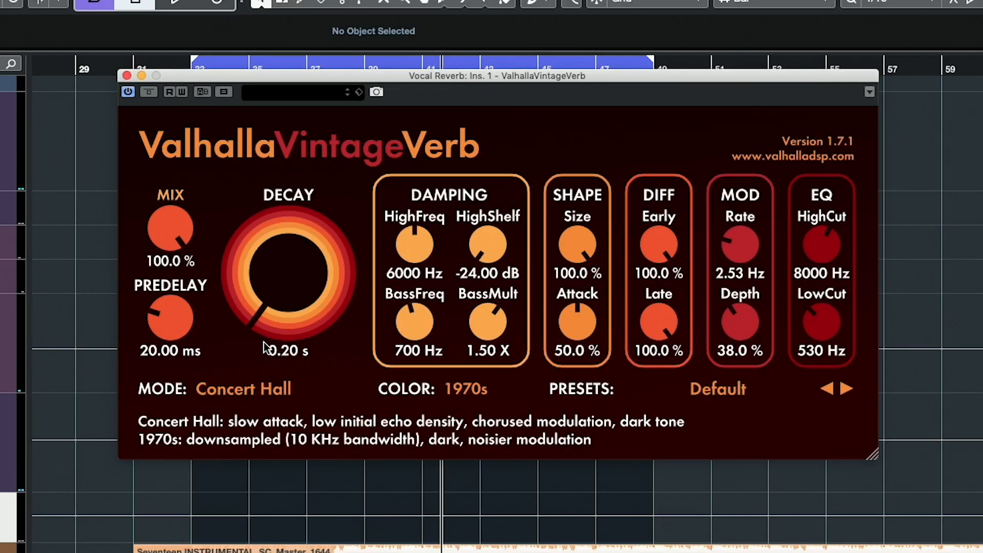
{"action": "left_click", "coordinate": [239, 388]}
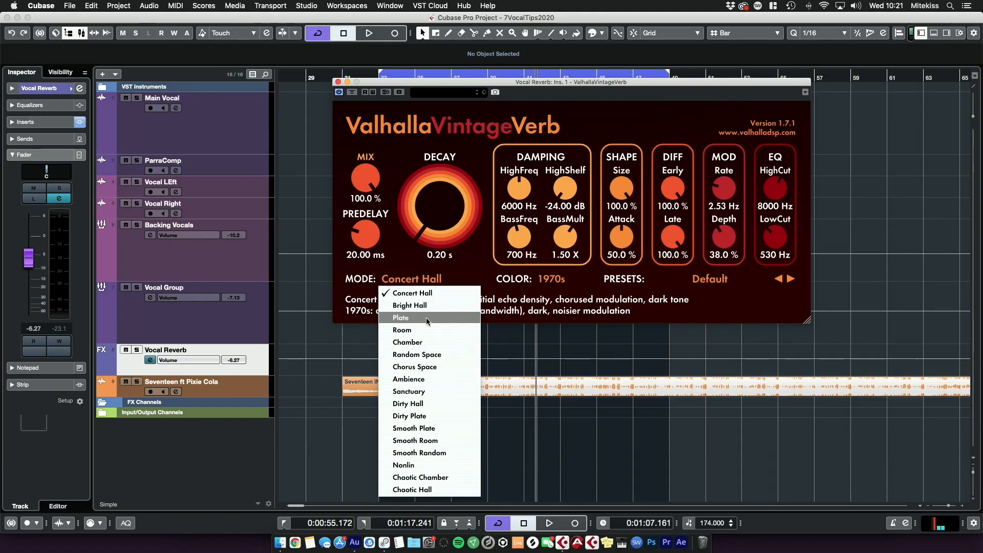
{"action": "left_click", "coordinate": [426, 318]}
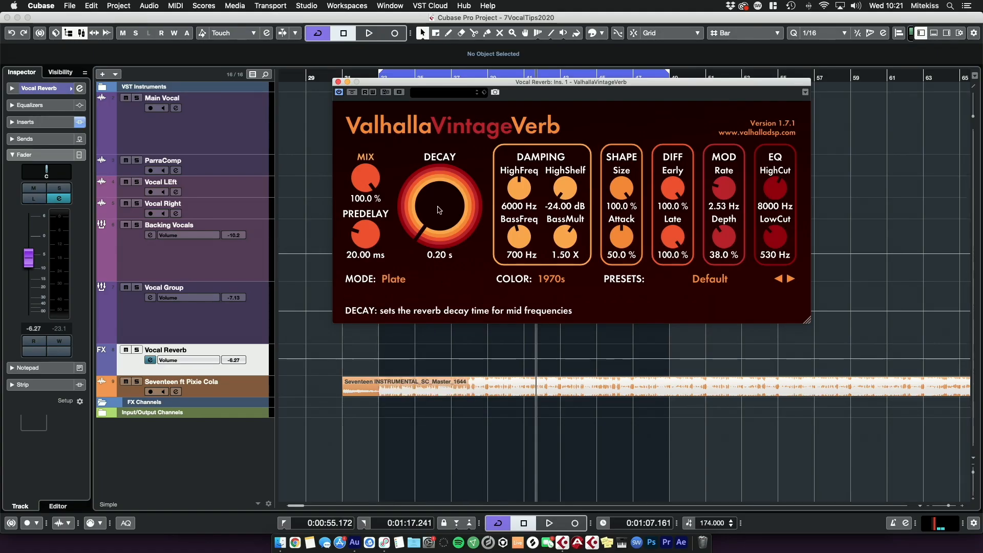
{"action": "left_click_drag", "start_coordinate": [424, 199], "coordinate": [422, 190]}
{"action": "left_click_drag", "start_coordinate": [361, 237], "coordinate": [355, 249]}
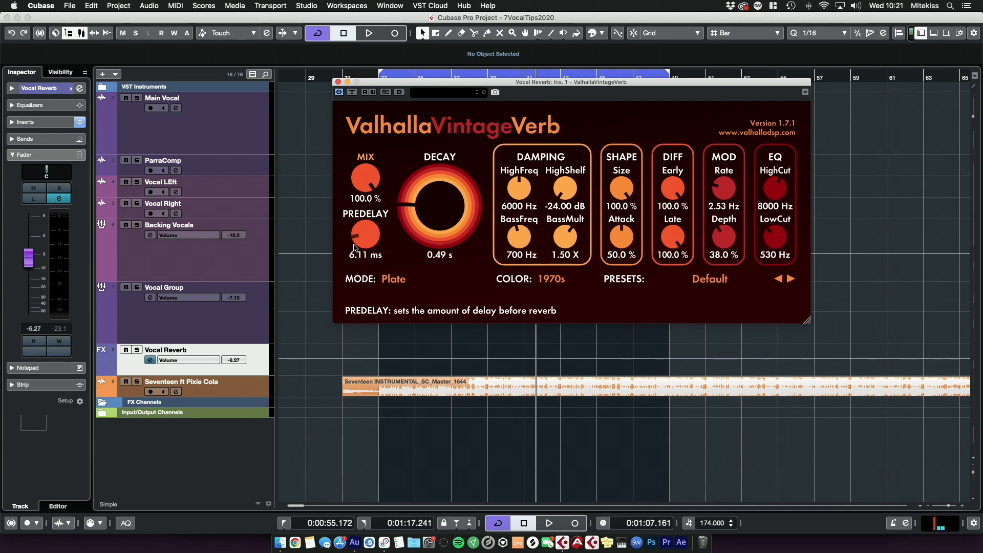
Step: Lower the Vocal Reverb fader to -11.0 dB and, during playback, adjust the decay to 0.84 s and predelay to 9.82 ms
{"action": "mouse_move", "coordinate": [30, 253]}
{"action": "left_mouse_down"}
{"action": "mouse_move", "coordinate": [30, 306]}
{"action": "mouse_move", "coordinate": [32, 268]}
{"action": "left_mouse_up"}
{"action": "key", "text": "space"}
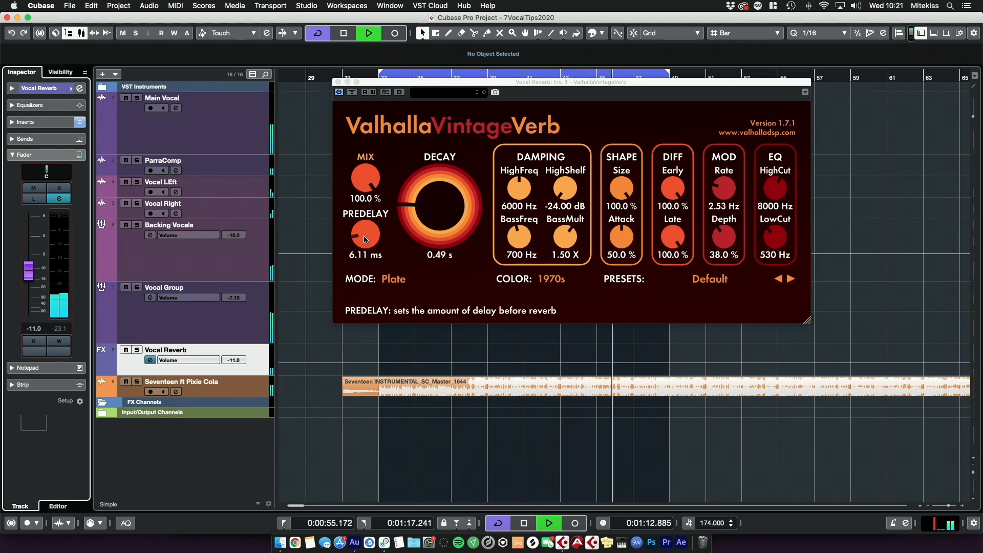
{"action": "left_click_drag", "start_coordinate": [361, 234], "coordinate": [352, 298]}
{"action": "left_click_drag", "start_coordinate": [359, 244], "coordinate": [352, 227]}
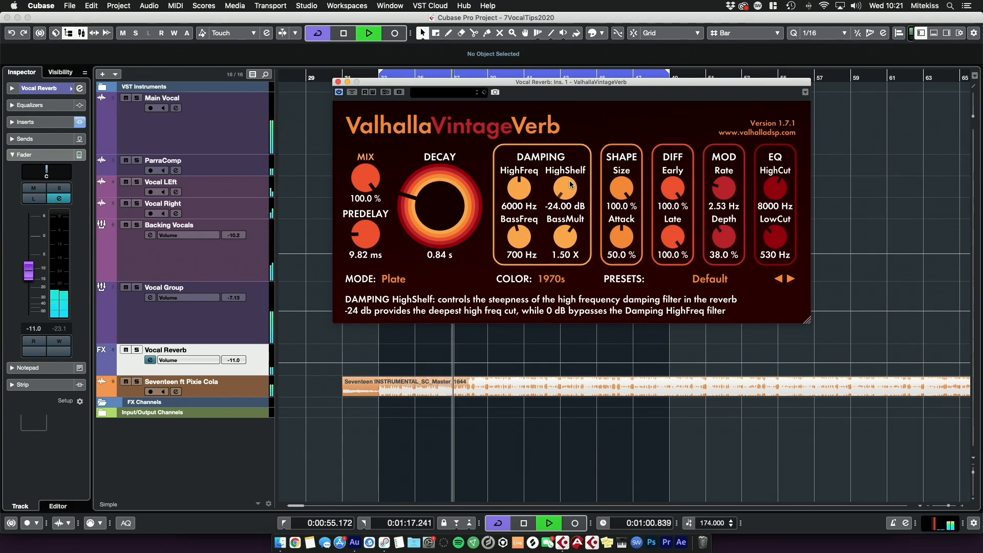
Step: Set the reverb's high cut to 10610 Hz and its low cut to 420 Hz
{"action": "mouse_move", "coordinate": [778, 188]}
{"action": "left_mouse_down"}
{"action": "mouse_move", "coordinate": [779, 173]}
{"action": "mouse_move", "coordinate": [773, 190]}
{"action": "left_mouse_up"}
{"action": "key", "text": "space"}
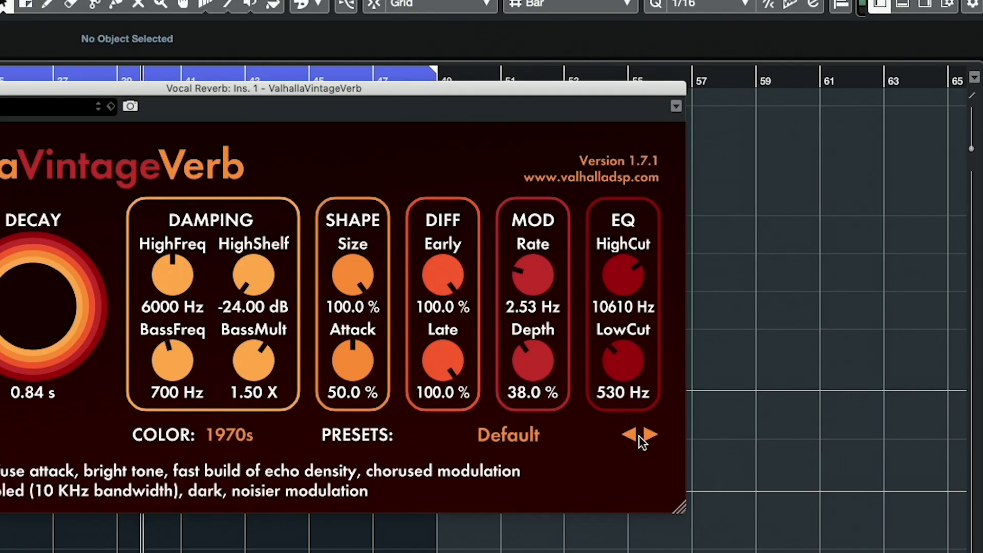
{"action": "left_click_drag", "start_coordinate": [768, 239], "coordinate": [768, 240]}
{"action": "left_click_drag", "start_coordinate": [609, 368], "coordinate": [584, 383]}
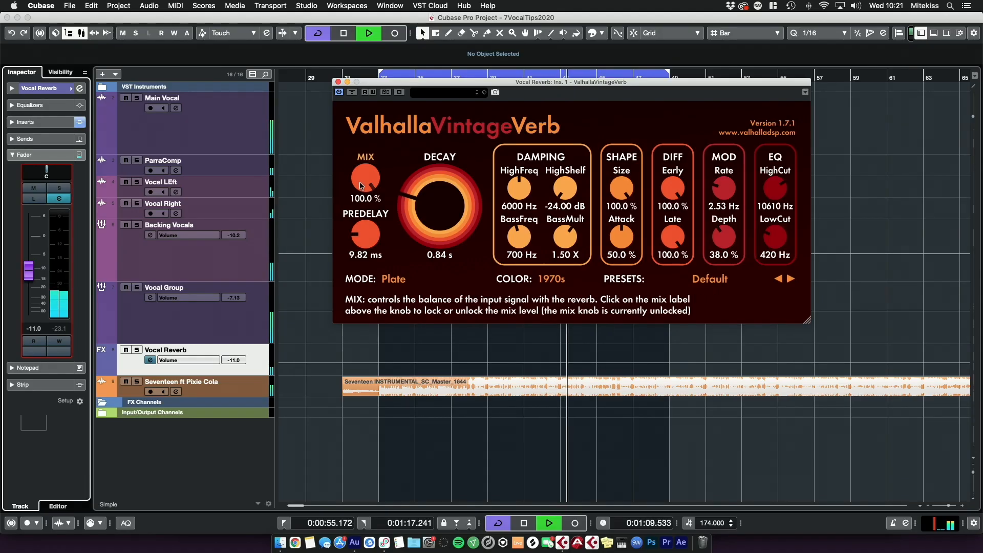
Step: Raise the Vocal Reverb fader to -10.2 dB, stop playback, and close the reverb plug-in window
{"action": "mouse_move", "coordinate": [29, 275]}
{"action": "left_mouse_down"}
{"action": "mouse_move", "coordinate": [31, 243]}
{"action": "mouse_move", "coordinate": [30, 276]}
{"action": "left_mouse_up"}
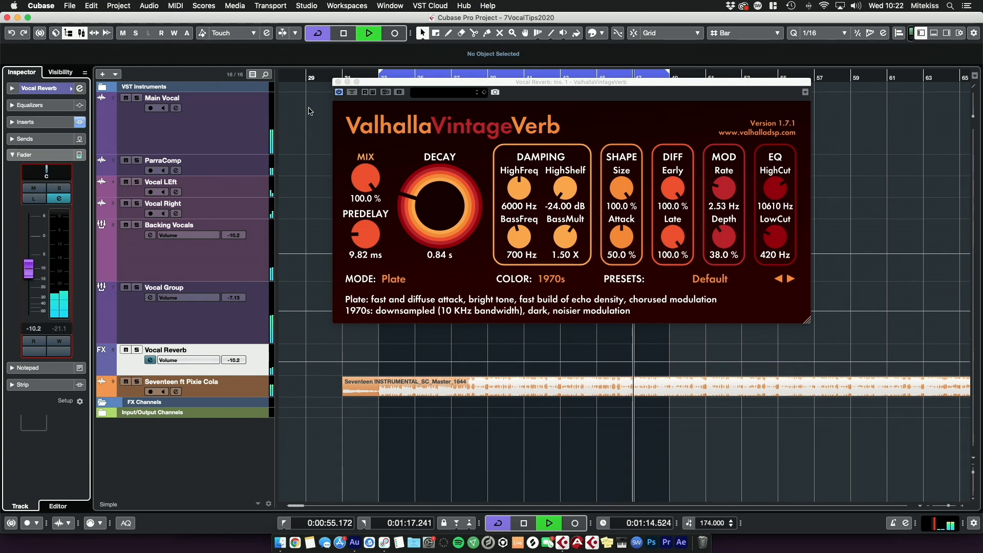
{"action": "key", "text": "space"}
{"action": "left_click", "coordinate": [338, 82]}
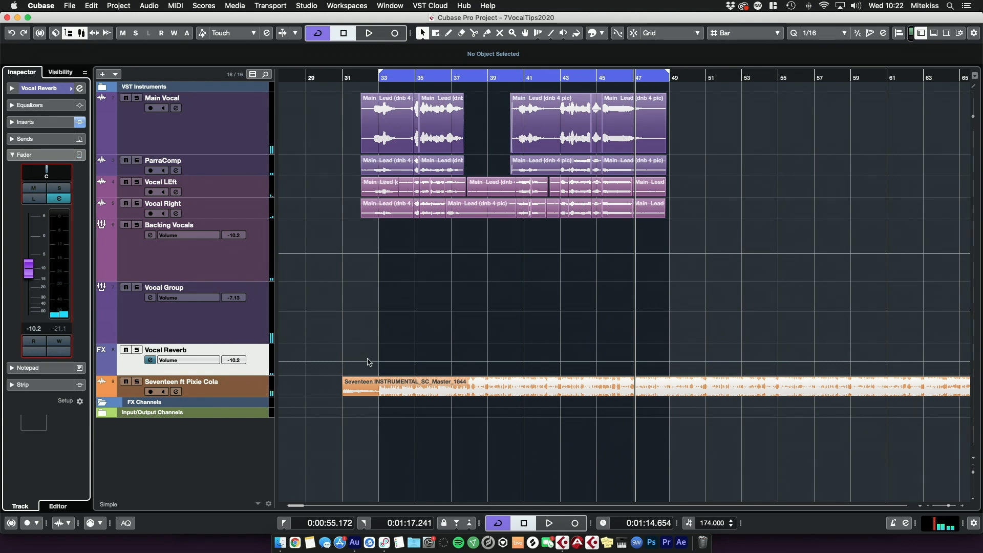
{"action": "right_click", "coordinate": [398, 353]}
{"action": "left_click", "coordinate": [363, 338]}
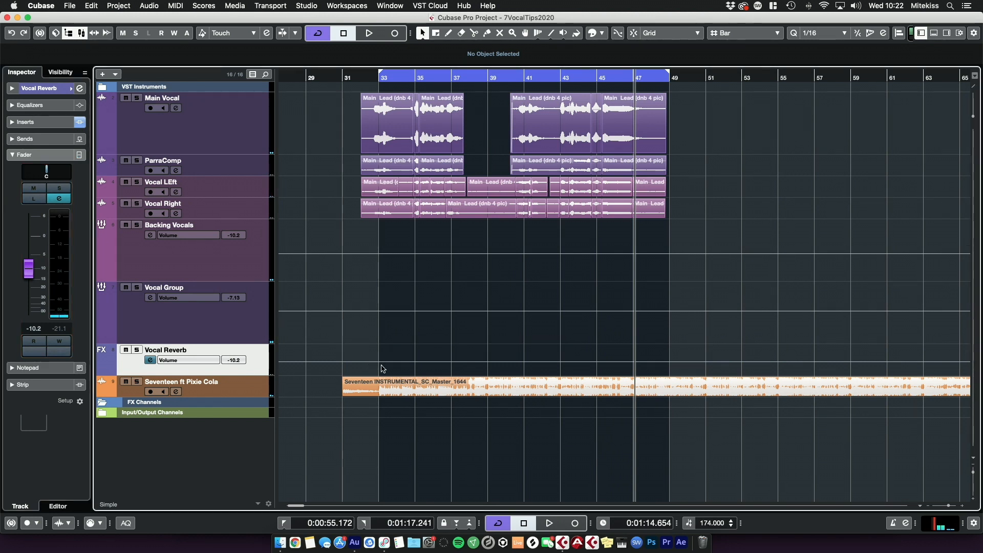
{"action": "left_click", "coordinate": [84, 93]}
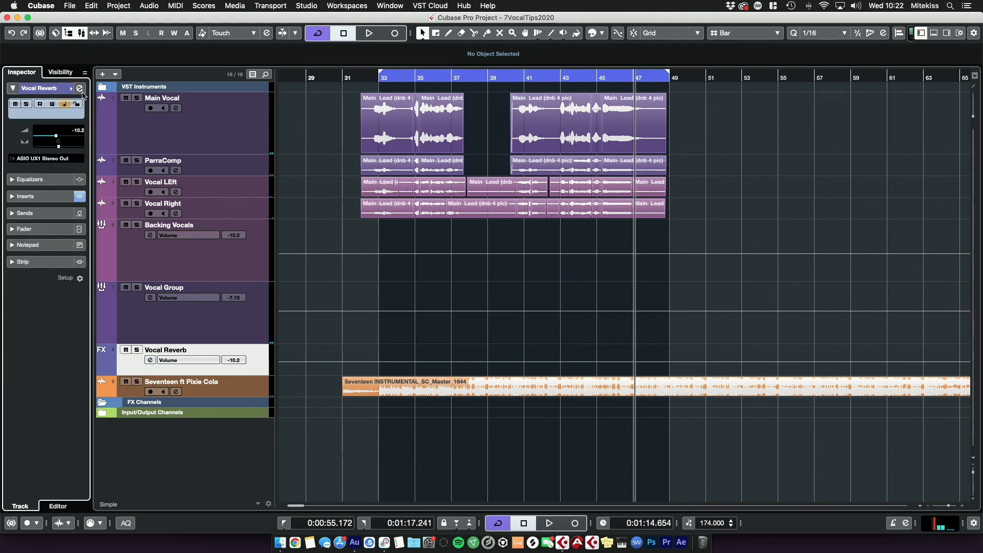
{"action": "left_click", "coordinate": [79, 89]}
{"action": "key", "text": "space"}
{"action": "left_click_drag", "start_coordinate": [552, 125], "coordinate": [354, 120]}
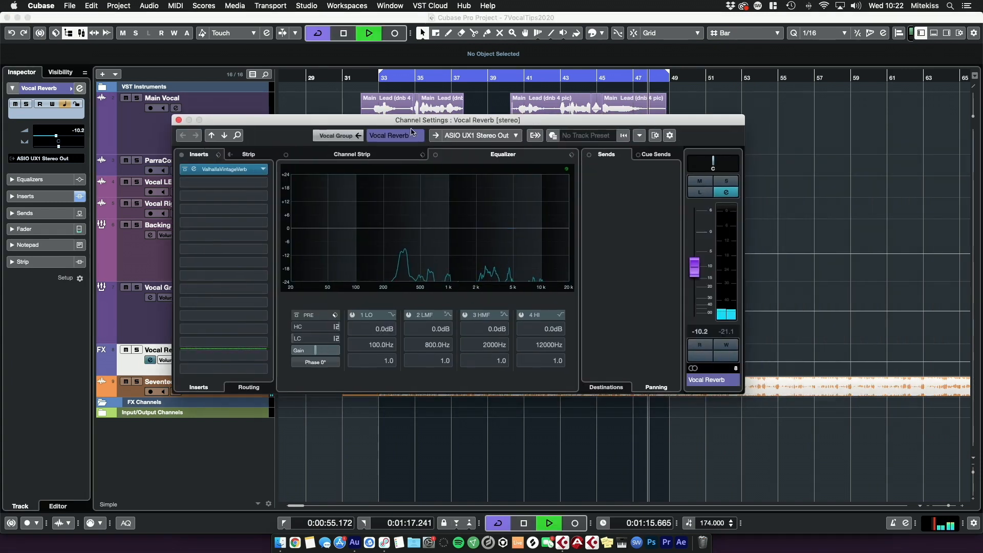
{"action": "mouse_move", "coordinate": [309, 228]}
{"action": "left_mouse_down"}
{"action": "mouse_move", "coordinate": [333, 264]}
{"action": "mouse_move", "coordinate": [400, 297]}
{"action": "mouse_move", "coordinate": [505, 299]}
{"action": "mouse_move", "coordinate": [486, 303]}
{"action": "mouse_move", "coordinate": [480, 291]}
{"action": "left_mouse_up"}
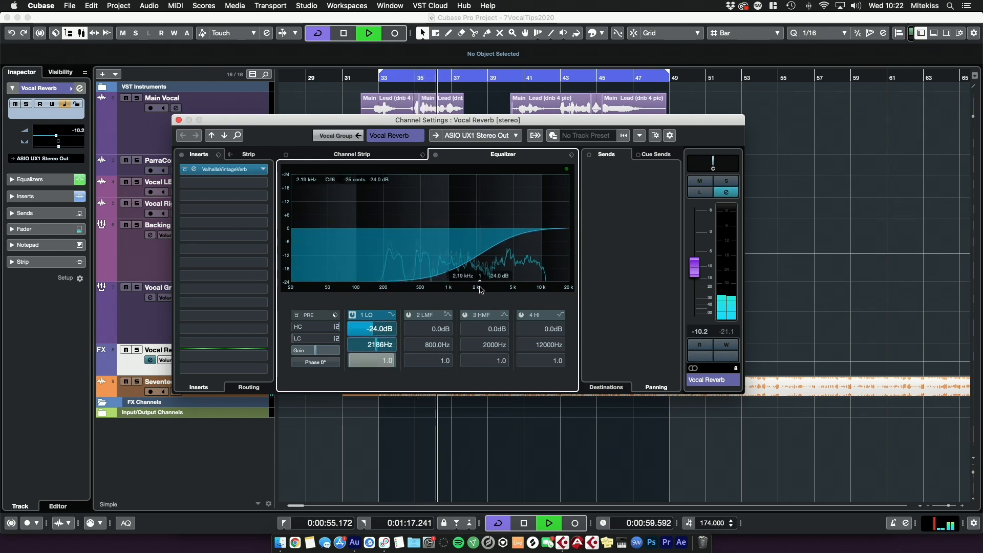
{"action": "key", "text": "space"}
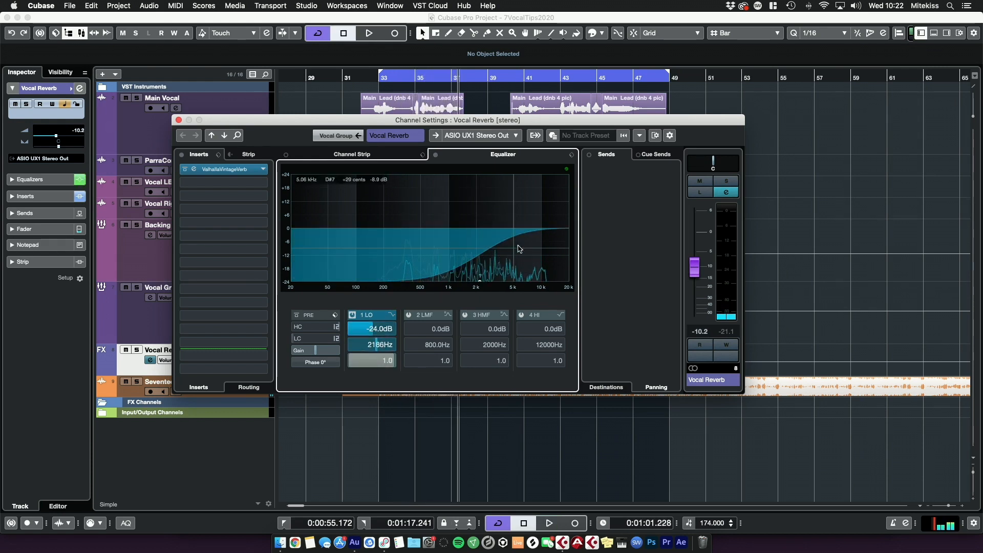
Step: During playback, raise the Vocal Reverb fader to -0.84 dB and move its low EQ band to 1611 Hz
{"action": "left_click_drag", "start_coordinate": [697, 272], "coordinate": [698, 246]}
{"action": "key", "text": "space"}
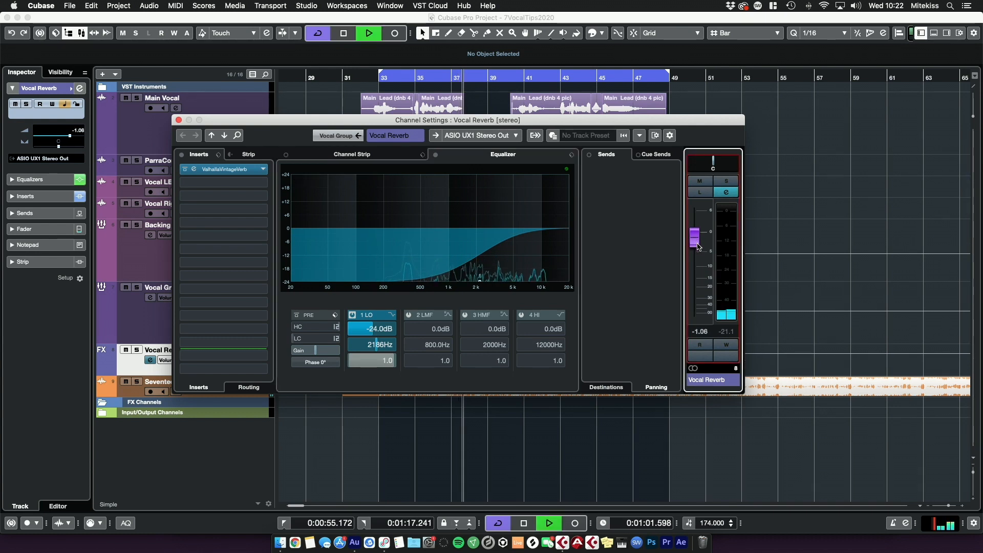
{"action": "left_click_drag", "start_coordinate": [479, 279], "coordinate": [468, 285]}
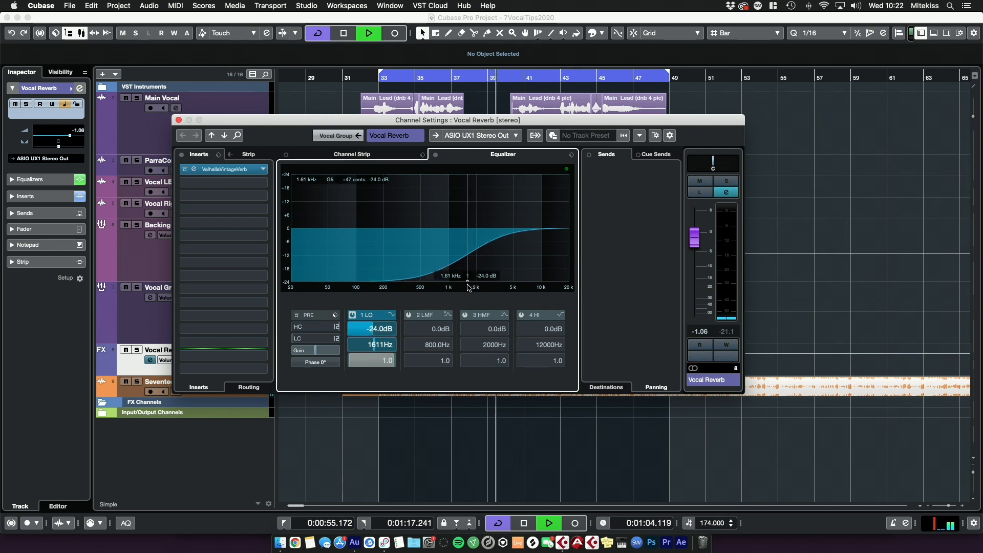
{"action": "left_click", "coordinate": [697, 247]}
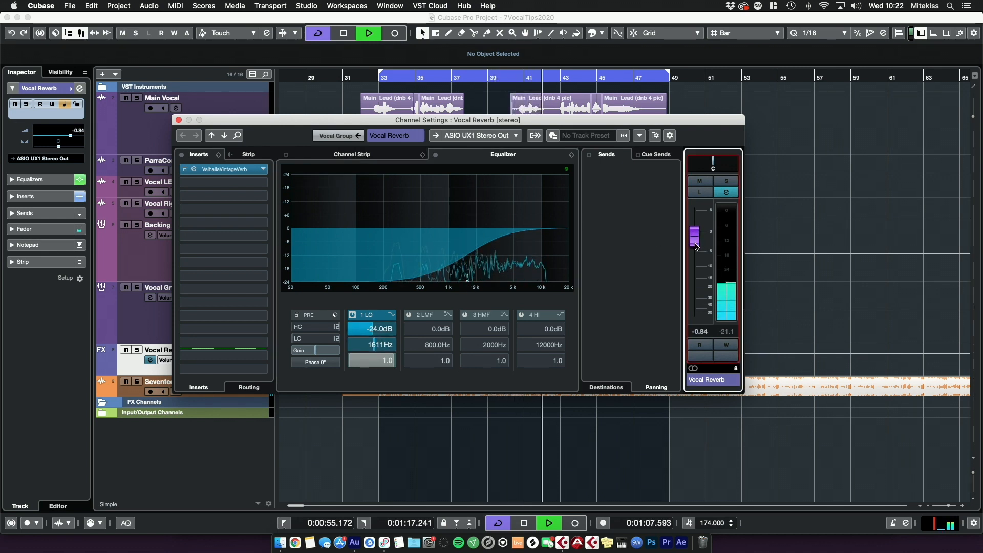
Step: Lower the Vocal Reverb fader to -6.10 dB and move its low EQ band to 155.1 Hz, auditioning the result
{"action": "left_click_drag", "start_coordinate": [696, 246], "coordinate": [697, 256]}
{"action": "key", "text": "space"}
{"action": "left_click_drag", "start_coordinate": [462, 282], "coordinate": [374, 281]}
{"action": "left_click_drag", "start_coordinate": [689, 248], "coordinate": [702, 264]}
{"action": "key", "text": "space"}
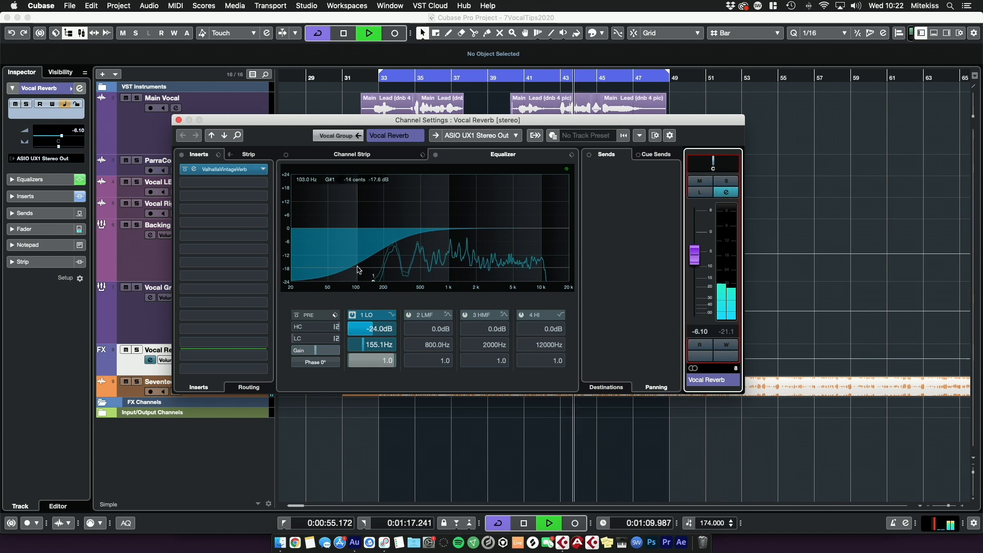
Step: Set the Vocal Reverb low EQ band to -23.5 dB at 274.9 Hz, lower the fader to -13.7 dB, and close the channel settings
{"action": "left_click_drag", "start_coordinate": [373, 281], "coordinate": [397, 281]}
{"action": "left_click_drag", "start_coordinate": [695, 255], "coordinate": [693, 283]}
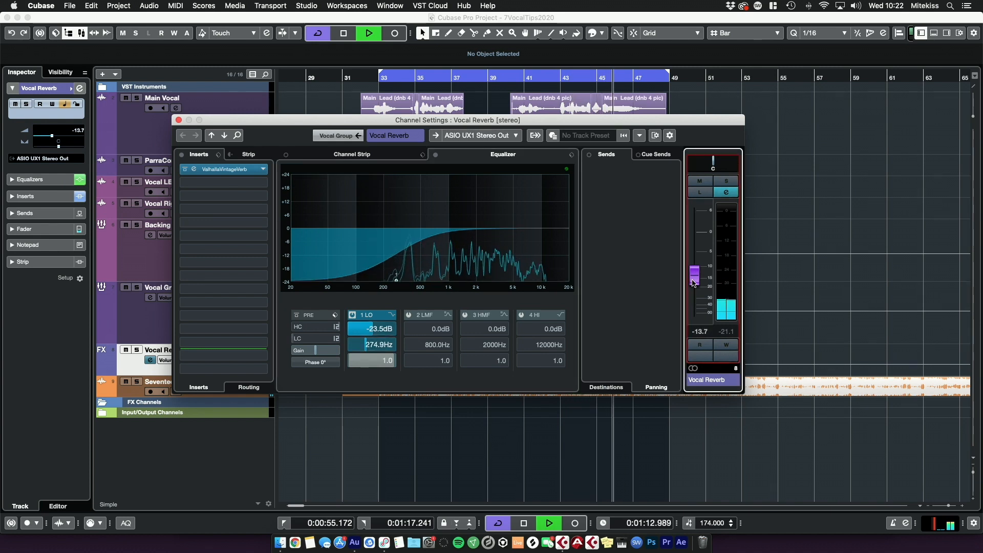
{"action": "left_click", "coordinate": [178, 120]}
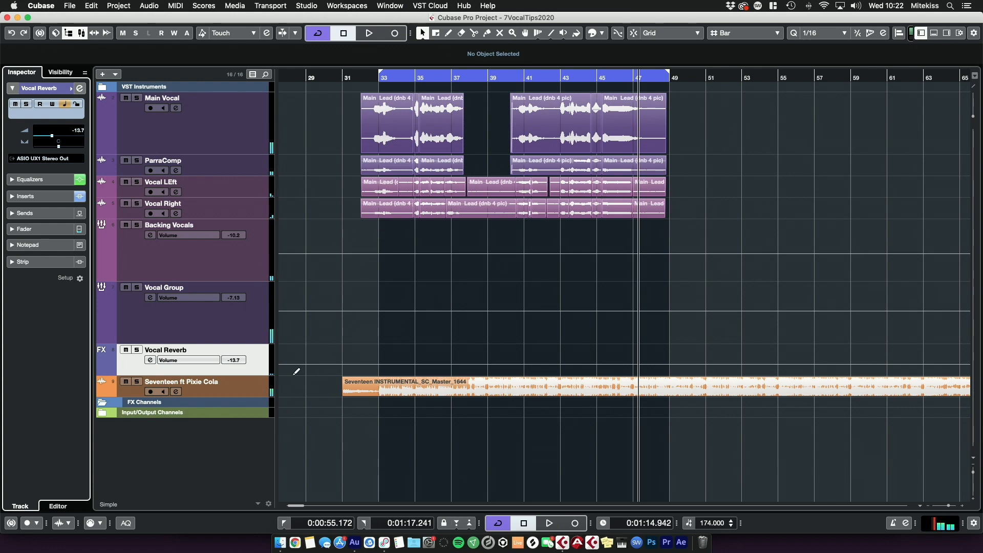
Step: Add the Replika XT delay as an insert on the Vocal Group after the second RVox
{"action": "left_click", "coordinate": [226, 326]}
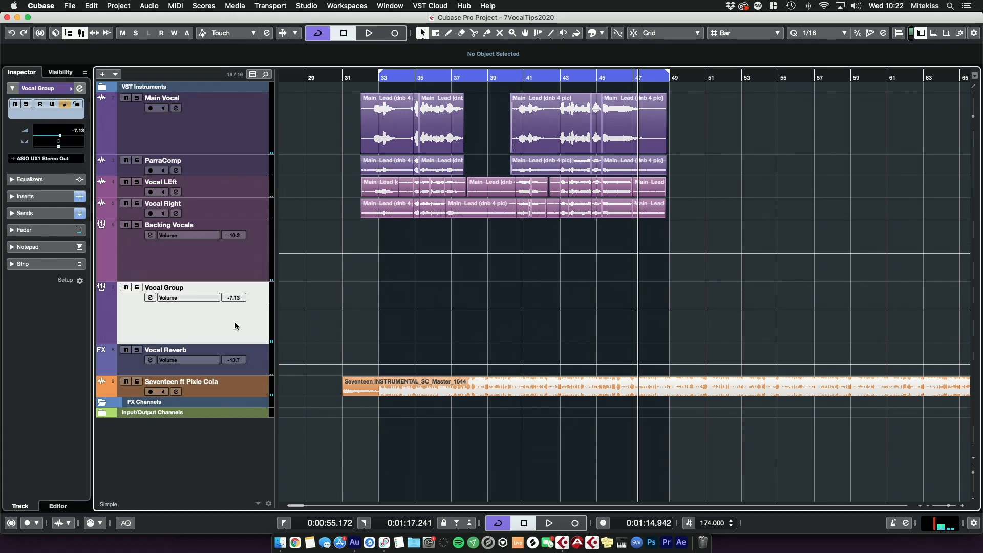
{"action": "left_click", "coordinate": [49, 197]}
{"action": "left_click", "coordinate": [49, 200]}
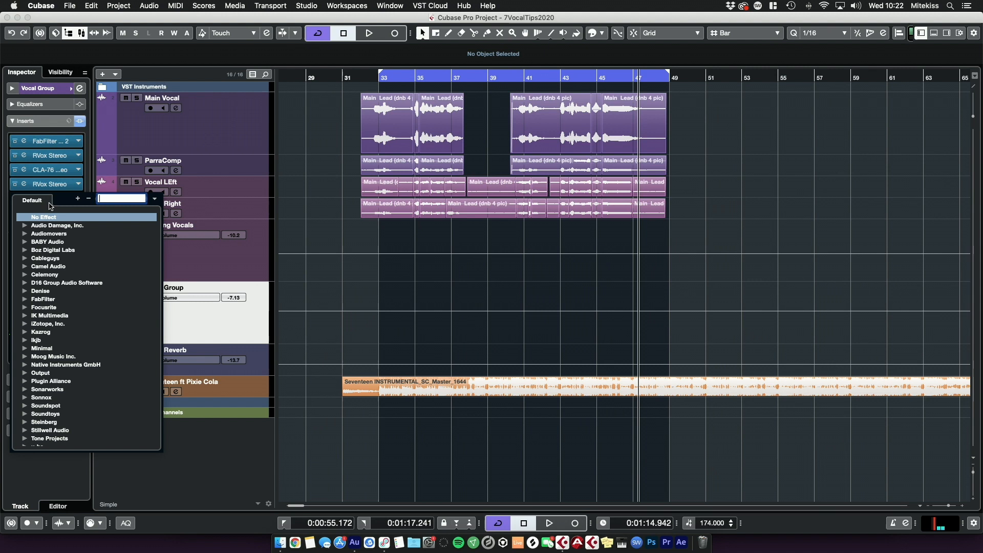
{"action": "type", "text": "xt"}
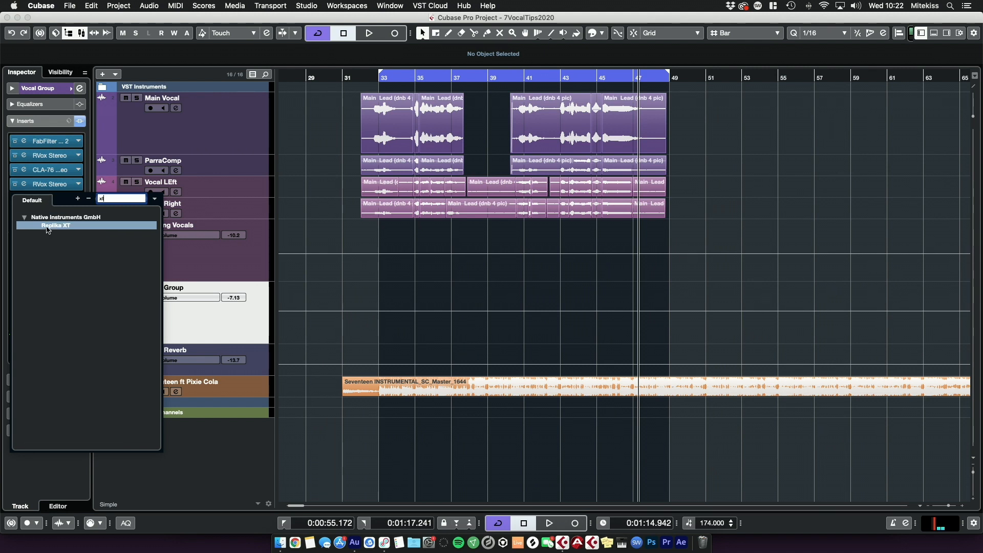
{"action": "left_click", "coordinate": [47, 227]}
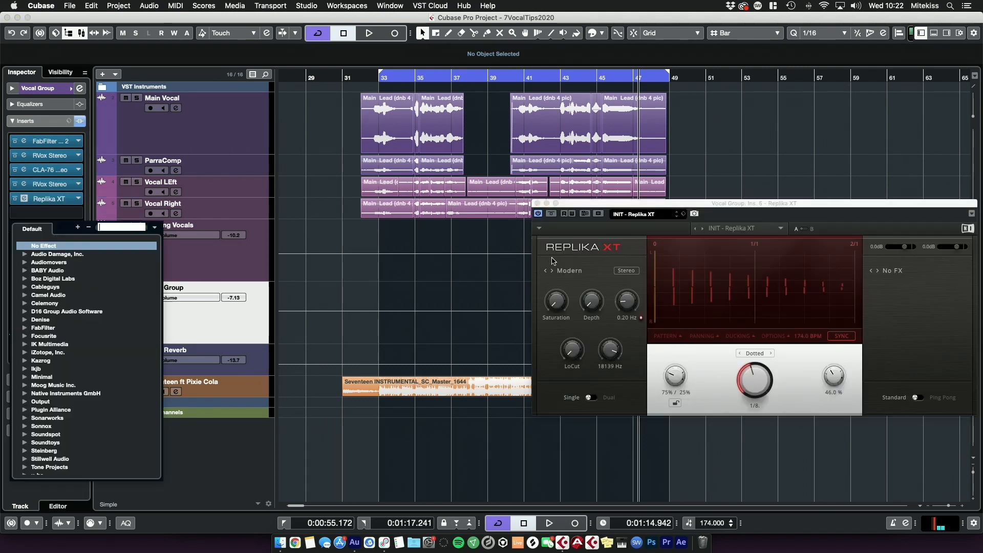
Step: Load the Pop Vocal preset from Replika XT's vocal presets and audition it with a short playback
{"action": "left_click_drag", "start_coordinate": [652, 203], "coordinate": [371, 203]}
{"action": "left_click", "coordinate": [371, 207]}
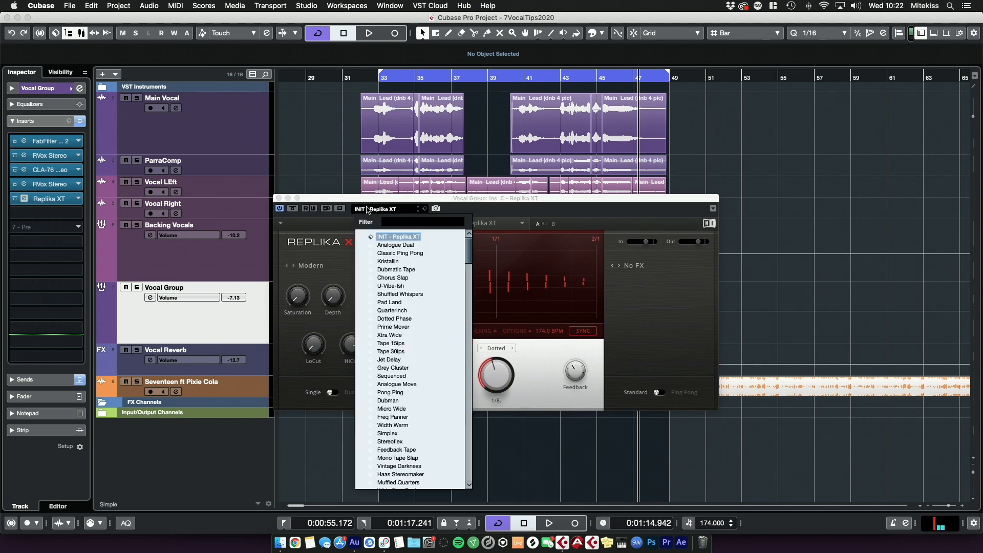
{"action": "left_click", "coordinate": [410, 215]}
{"action": "left_click", "coordinate": [476, 229]}
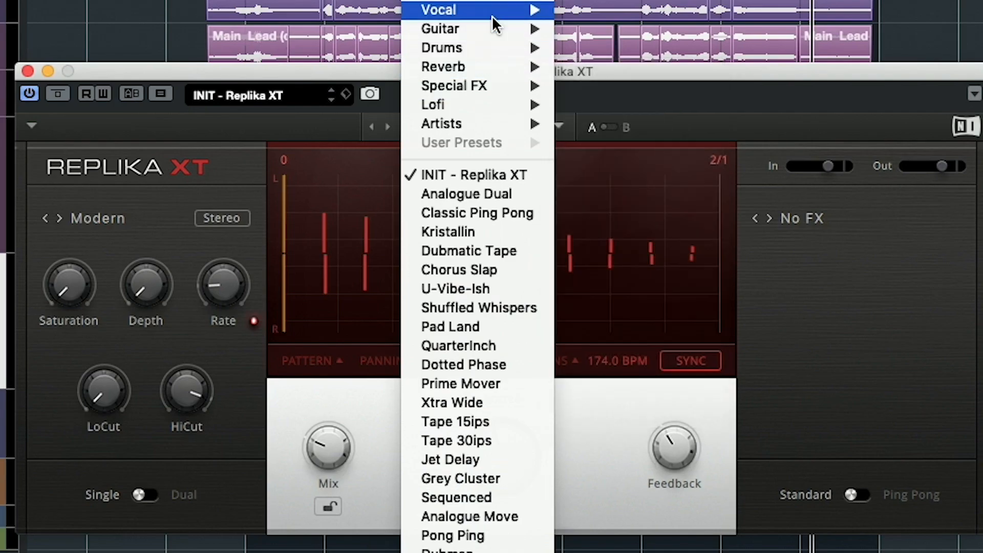
{"action": "mouse_move", "coordinate": [490, 173]}
{"action": "left_click", "coordinate": [631, 18]}
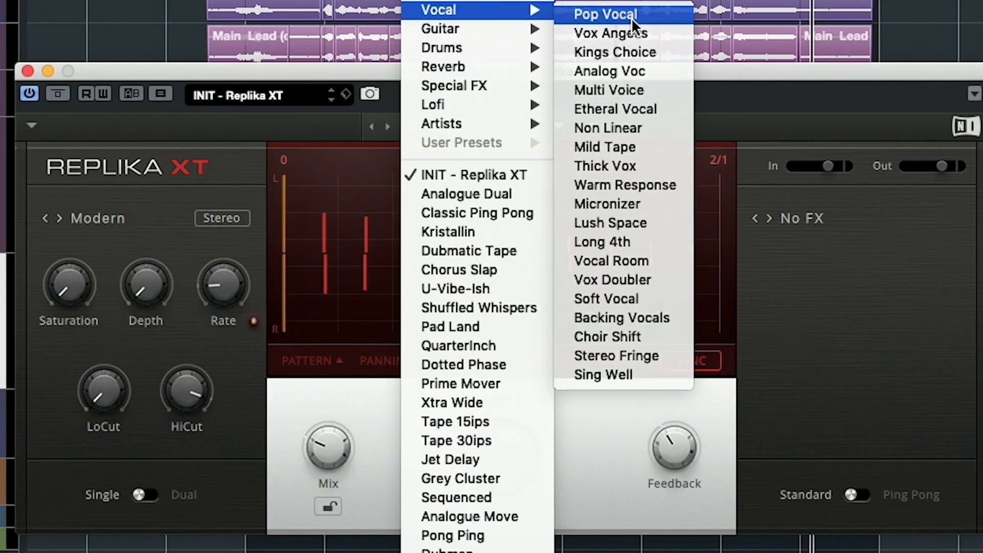
{"action": "left_click_drag", "start_coordinate": [492, 72], "coordinate": [558, 201]}
{"action": "key", "text": "space"}
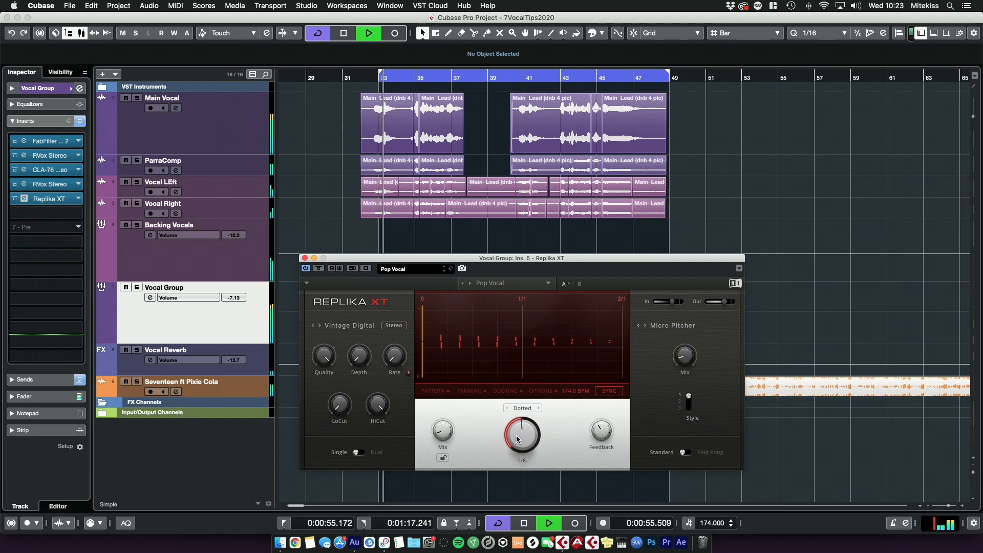
{"action": "key", "text": "space"}
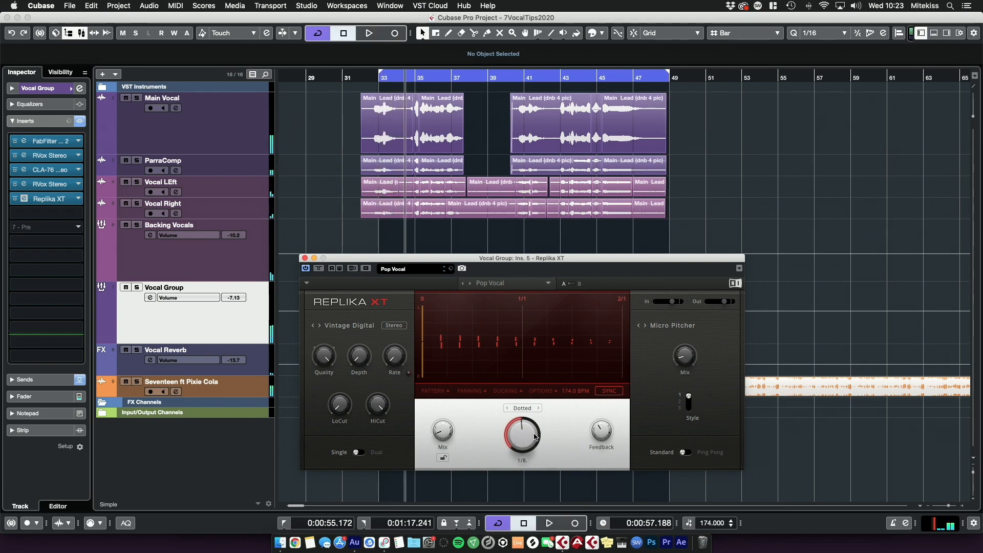
Step: Set the Replika XT delay time to a dotted 1/4 note and its feedback to 11.5 % while auditioning the soloed vocals
{"action": "left_click_drag", "start_coordinate": [522, 435], "coordinate": [522, 409]}
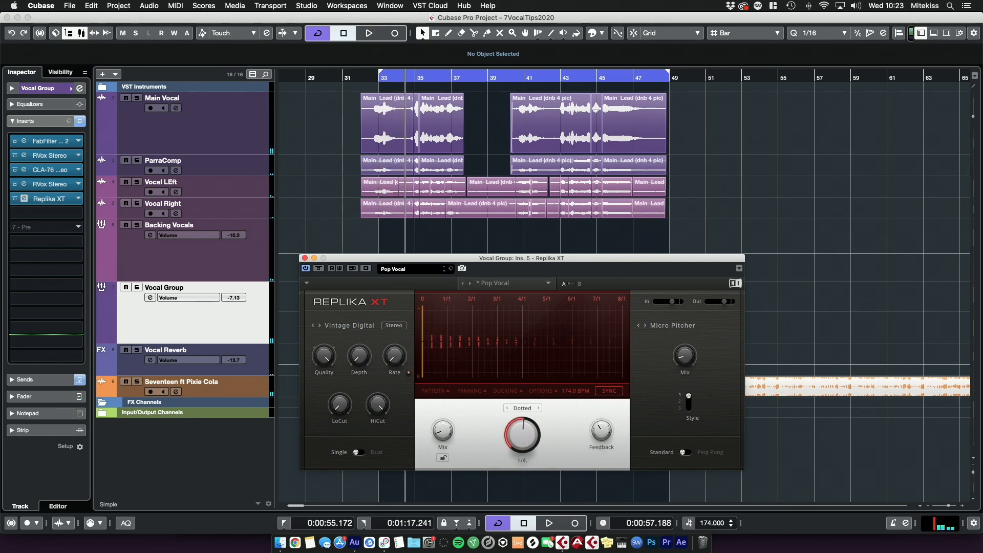
{"action": "mouse_move", "coordinate": [596, 430]}
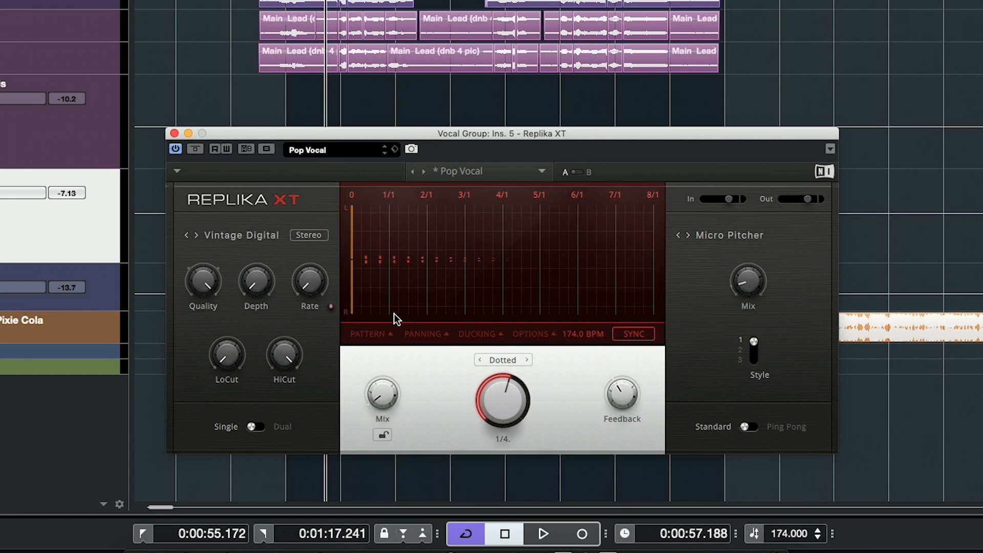
{"action": "key", "text": "space"}
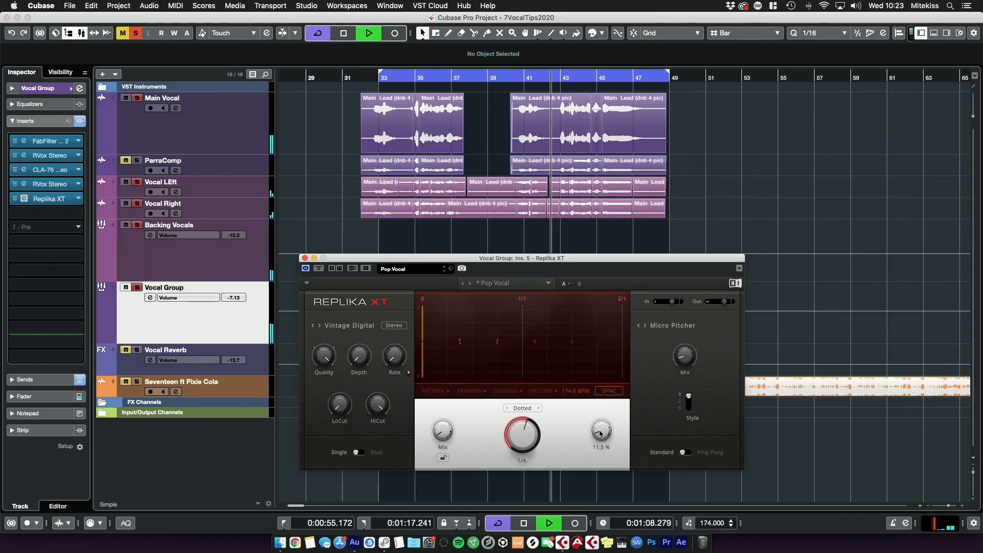
{"action": "key", "text": "space"}
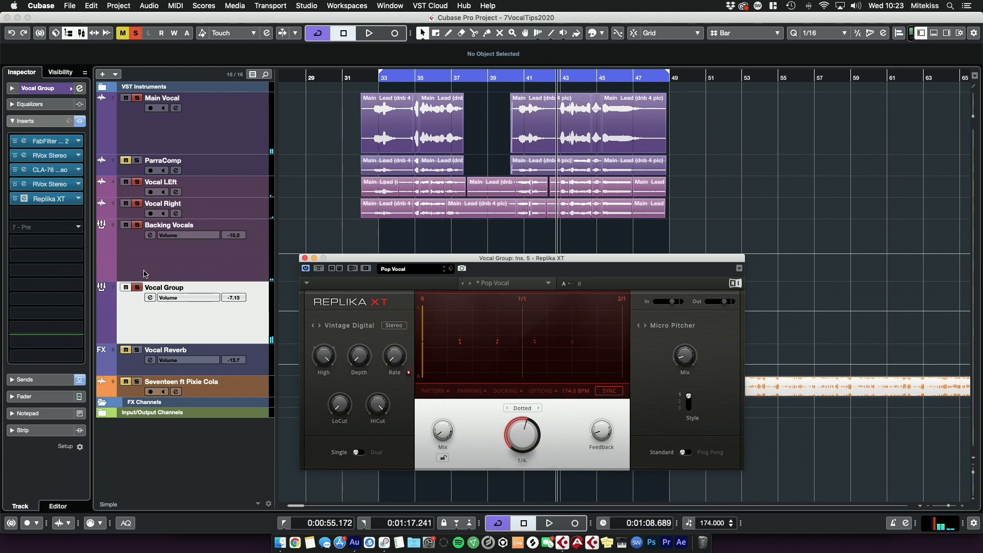
Step: Clear all solos, play the full mix from bar 33, and close the Replika XT window
{"action": "left_click", "coordinate": [135, 34]}
{"action": "left_click", "coordinate": [378, 80]}
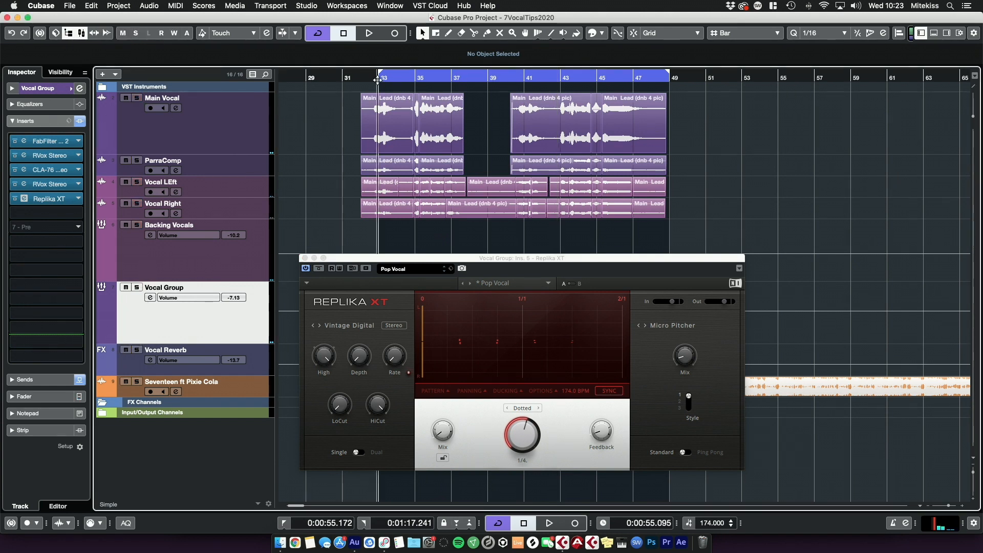
{"action": "key", "text": "space"}
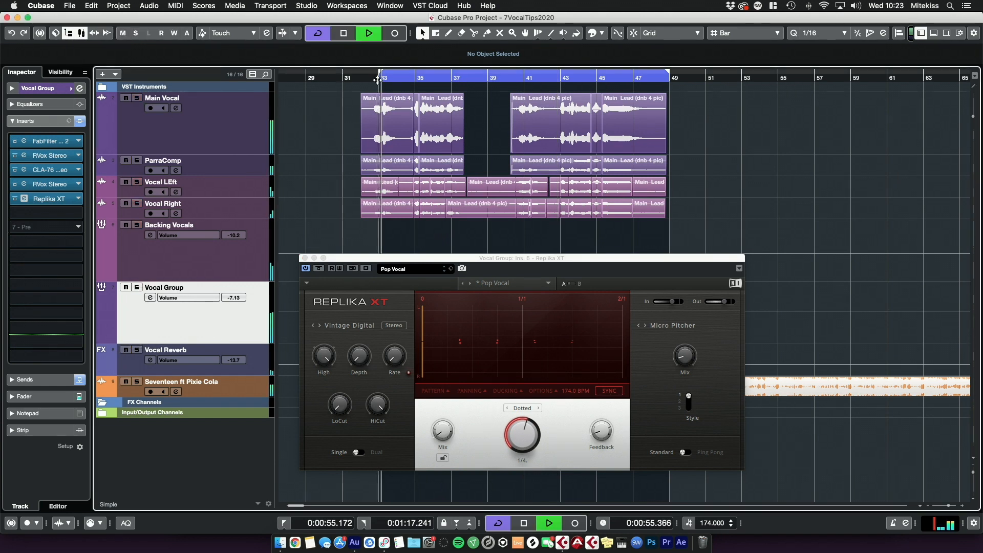
{"action": "left_click", "coordinate": [304, 259]}
{"action": "left_click", "coordinate": [194, 364]}
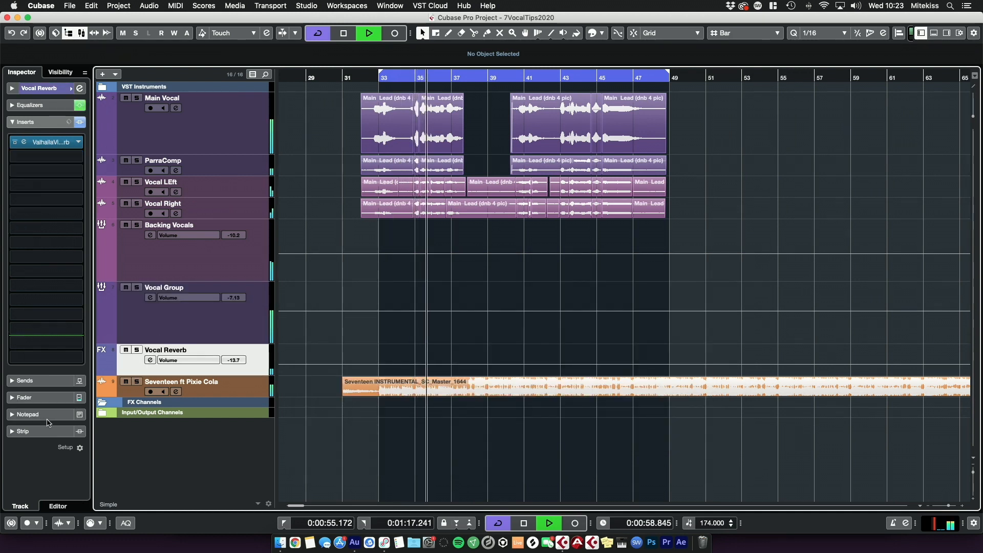
{"action": "left_click", "coordinate": [51, 399]}
{"action": "left_click", "coordinate": [26, 122]}
{"action": "left_click_drag", "start_coordinate": [29, 277], "coordinate": [30, 283]}
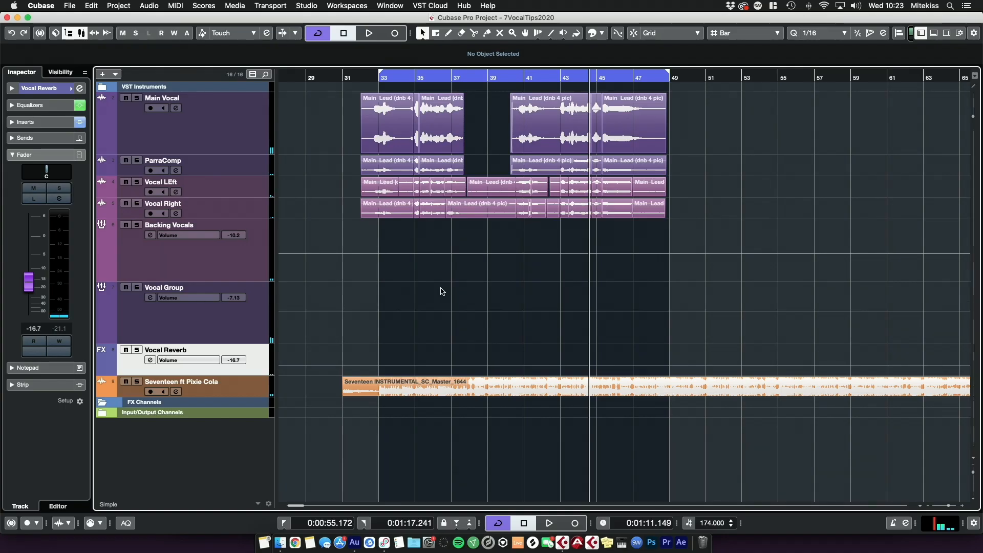
Step: Examine the instrumental's waveform with its track enlarged and soloed, and restore the track's height and solo state
{"action": "mouse_move", "coordinate": [246, 397]}
{"action": "left_mouse_down"}
{"action": "mouse_move", "coordinate": [246, 449]}
{"action": "mouse_move", "coordinate": [246, 414]}
{"action": "left_mouse_up"}
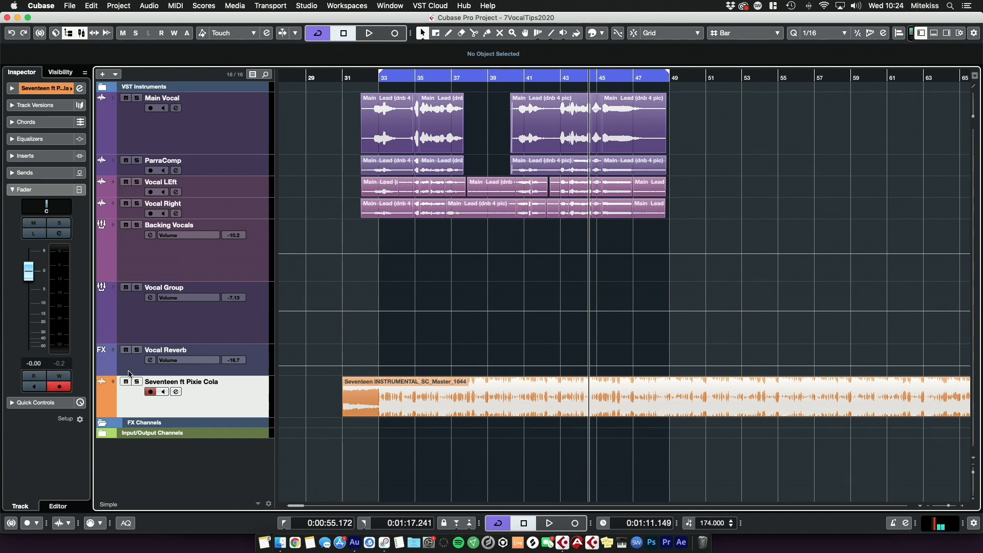
{"action": "left_click", "coordinate": [137, 382]}
{"action": "left_click", "coordinate": [407, 406]}
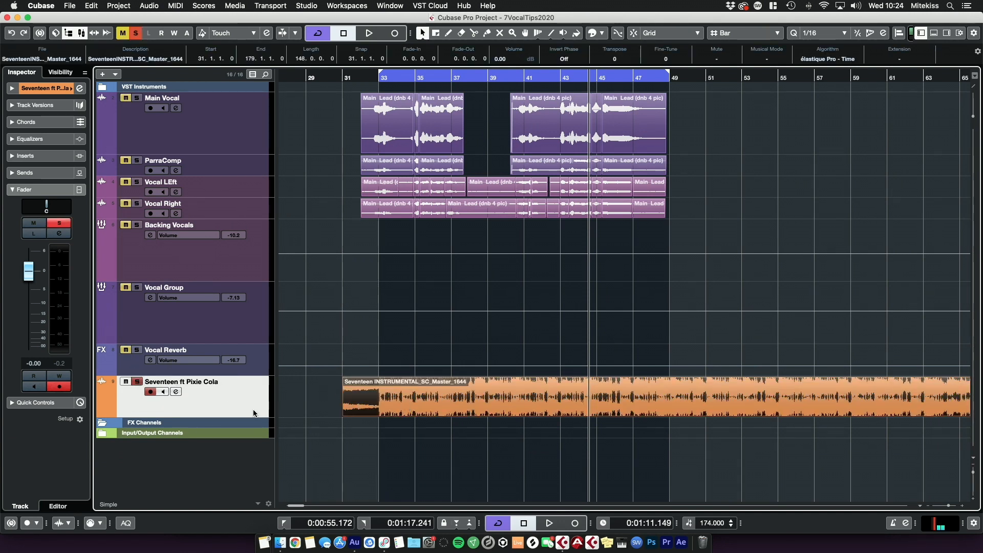
{"action": "left_click_drag", "start_coordinate": [253, 418], "coordinate": [253, 397]}
{"action": "left_click", "coordinate": [139, 381]}
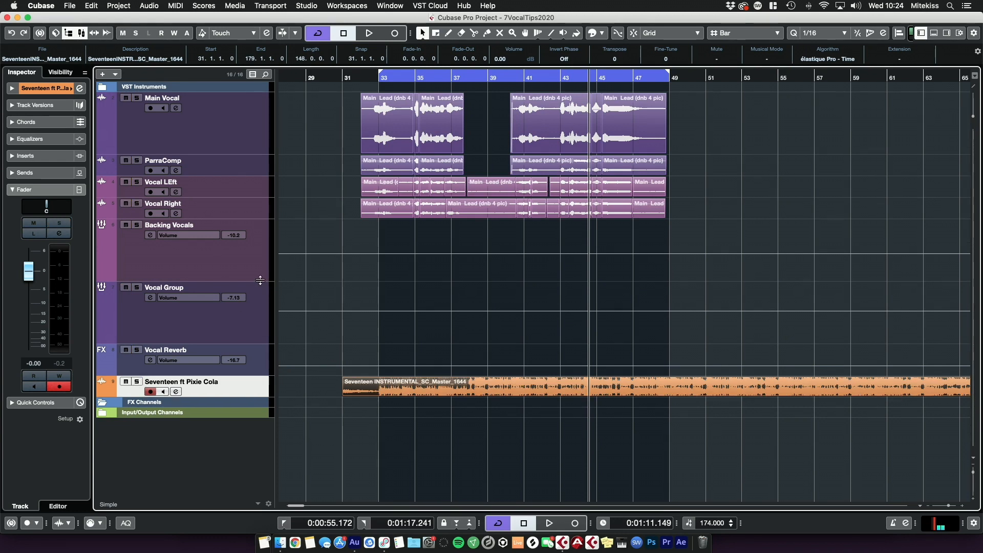
Step: Insert Trackspacer 2.5 in the first insert slot of the Seventeen ft Pixie Cola instrumental track
{"action": "left_click", "coordinate": [252, 139]}
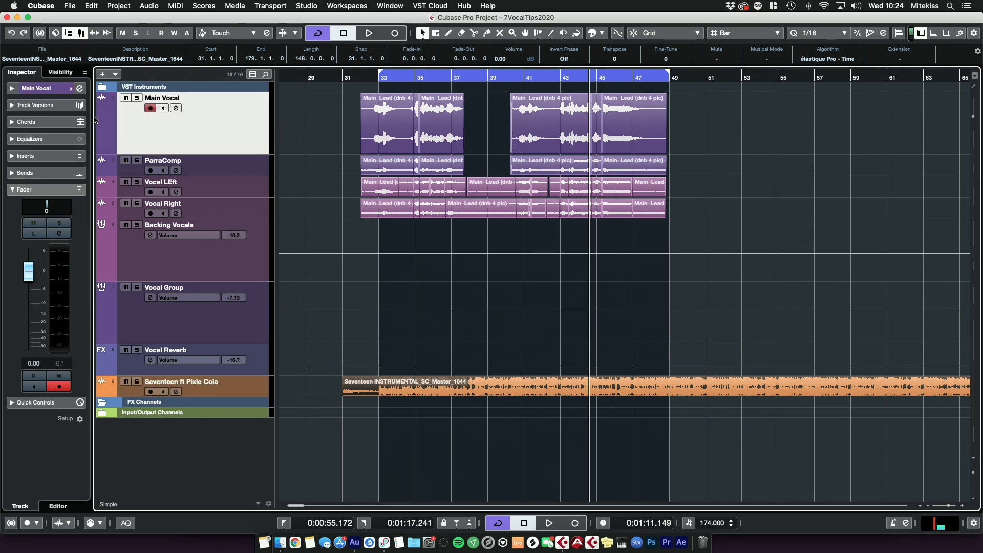
{"action": "left_click", "coordinate": [233, 391]}
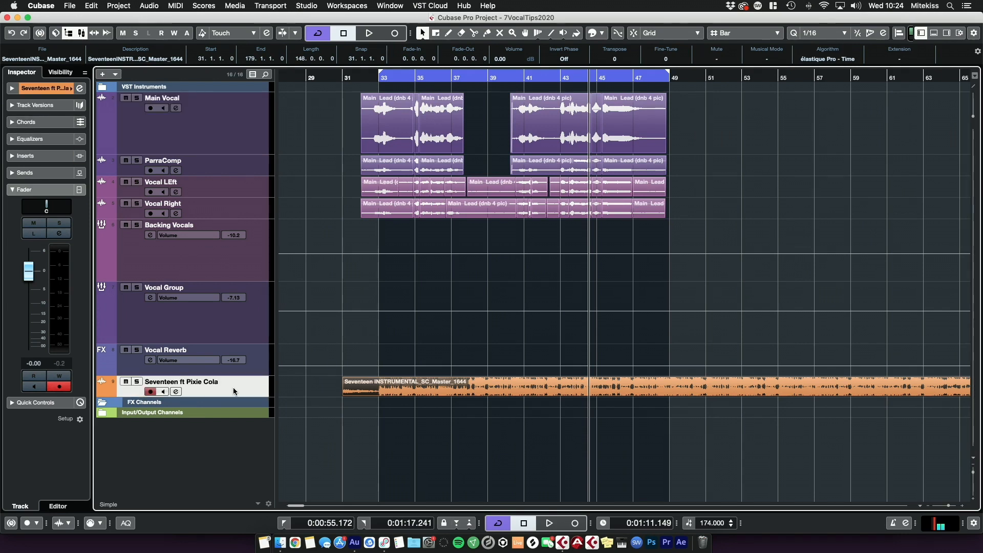
{"action": "left_click", "coordinate": [50, 156]}
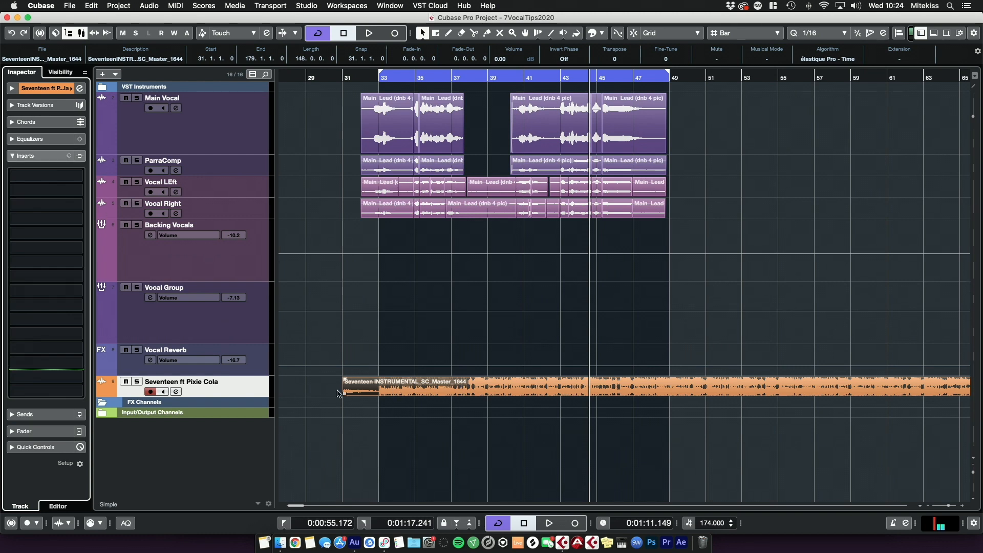
{"action": "left_click", "coordinate": [46, 175]}
{"action": "type", "text": "tracks"}
{"action": "left_click", "coordinate": [55, 211]}
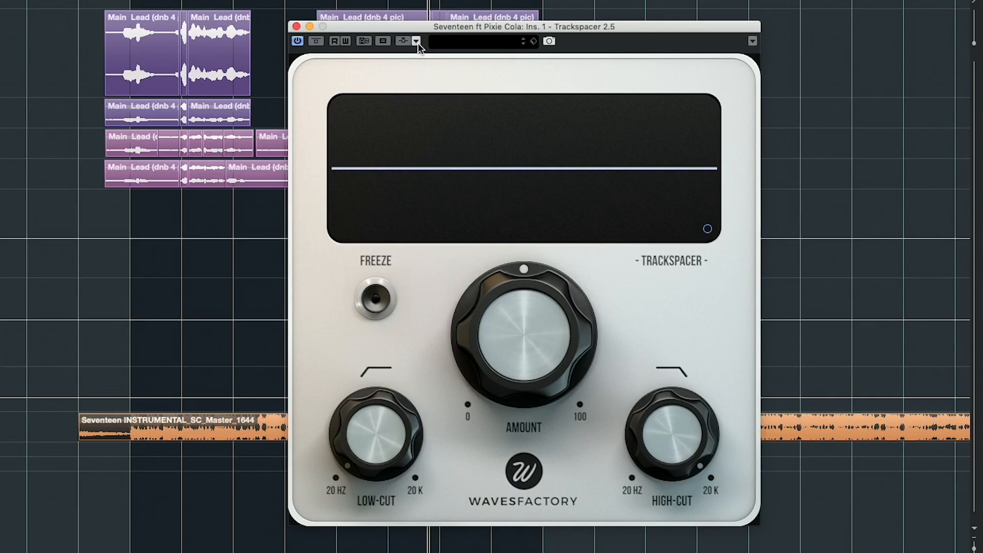
Step: Add Main Vocal as Trackspacer's side-chain input and audition the ducking during playback
{"action": "left_click", "coordinate": [417, 41]}
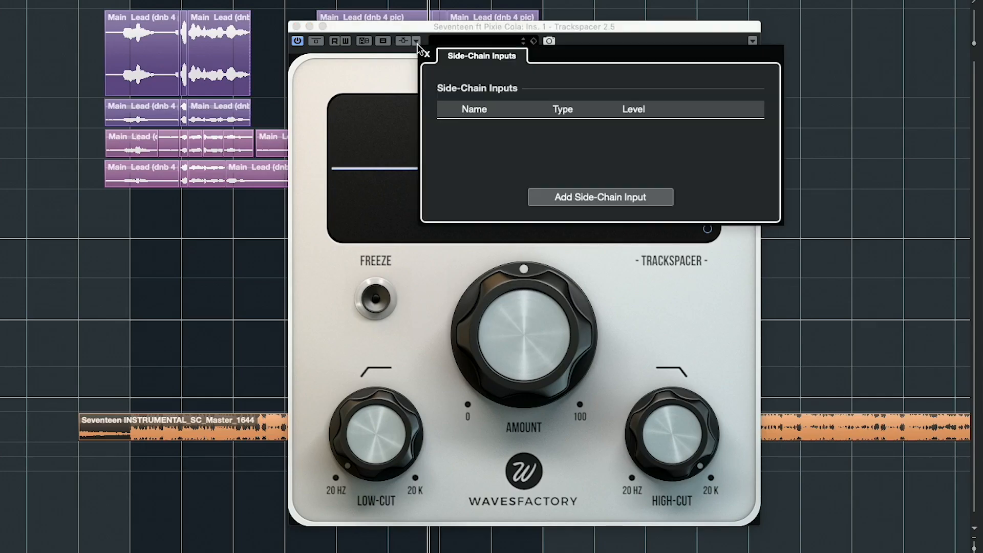
{"action": "left_click", "coordinate": [602, 198]}
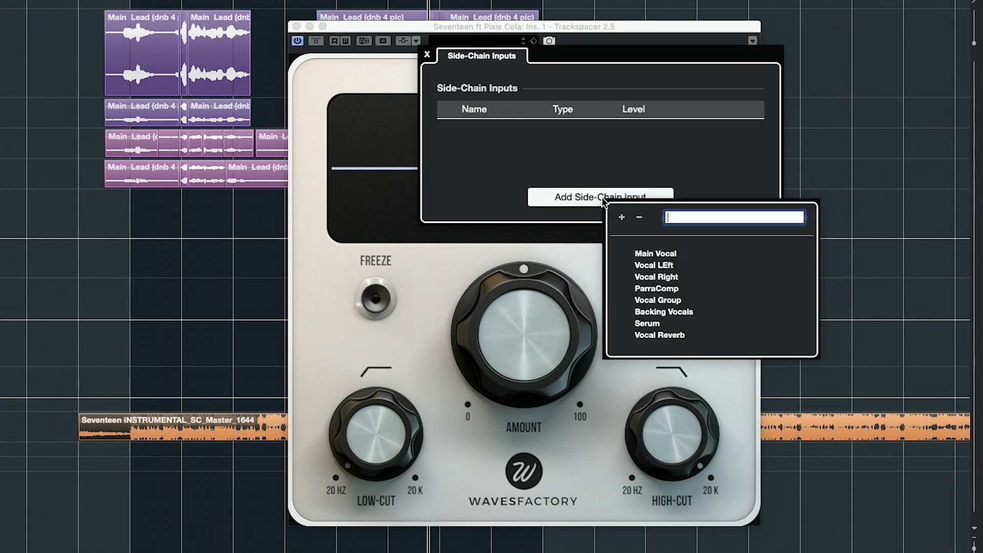
{"action": "left_click", "coordinate": [644, 247]}
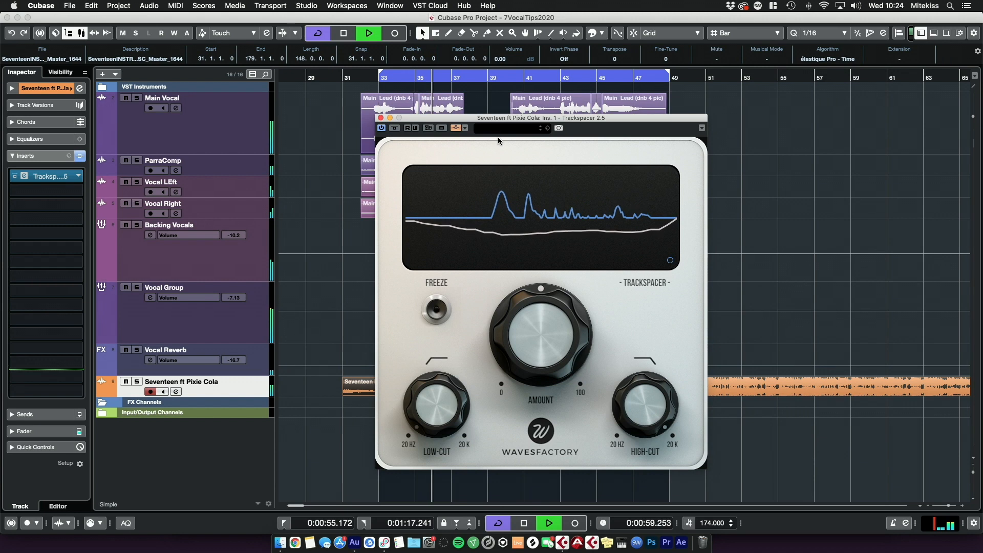
{"action": "key", "text": "space"}
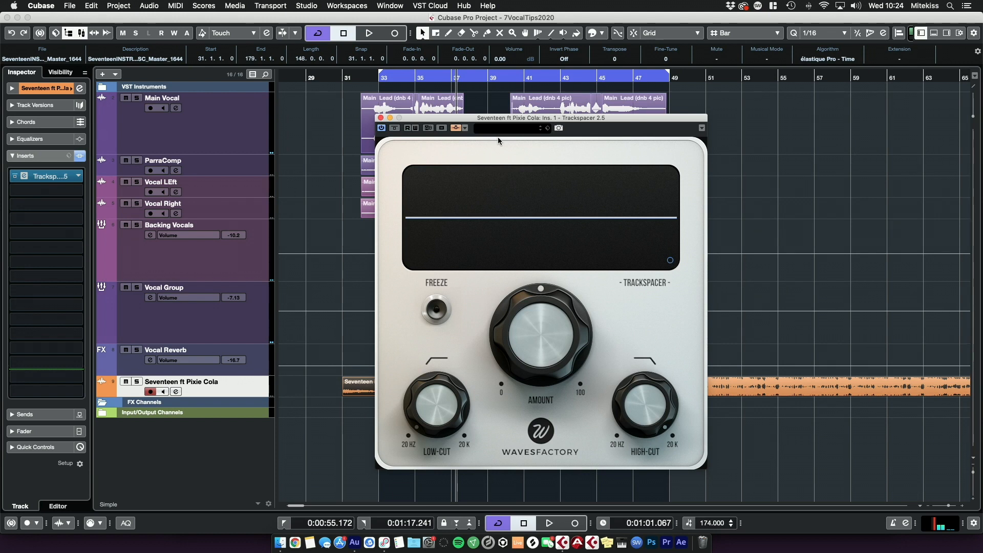
Step: Narrow Trackspacer's working range by raising its low-cut and setting its high-cut to about 4329 Hz
{"action": "mouse_move", "coordinate": [649, 421]}
{"action": "left_click_drag", "start_coordinate": [638, 437], "coordinate": [634, 455]}
{"action": "left_click_drag", "start_coordinate": [437, 405], "coordinate": [410, 328]}
{"action": "left_click_drag", "start_coordinate": [640, 391], "coordinate": [634, 369]}
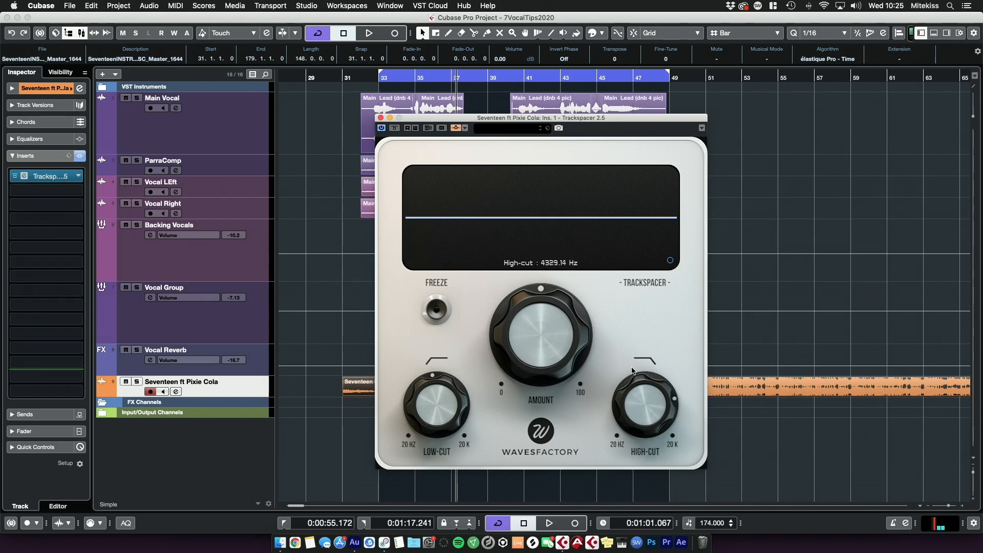
Step: Try a Trackspacer amount of about 22.9 % during playback
{"action": "left_click_drag", "start_coordinate": [552, 293], "coordinate": [516, 512]}
{"action": "left_click_drag", "start_coordinate": [527, 369], "coordinate": [524, 322]}
{"action": "key", "text": "space"}
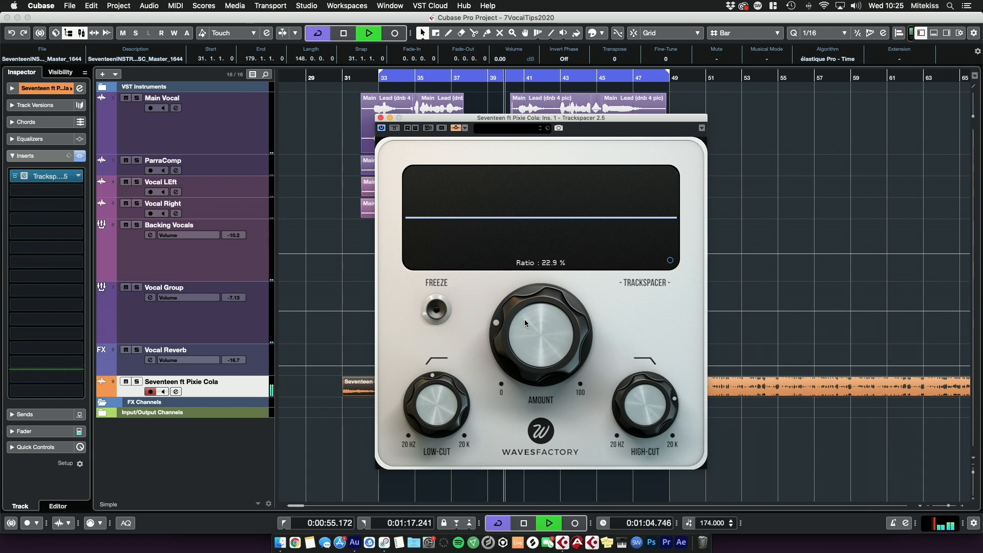
Step: Lower Trackspacer's high-cut and low-cut, set its amount to about 33.4 %, and audition the ducking
{"action": "left_click_drag", "start_coordinate": [525, 322], "coordinate": [524, 302]}
{"action": "left_click_drag", "start_coordinate": [638, 385], "coordinate": [637, 401]}
{"action": "left_click_drag", "start_coordinate": [434, 393], "coordinate": [426, 410]}
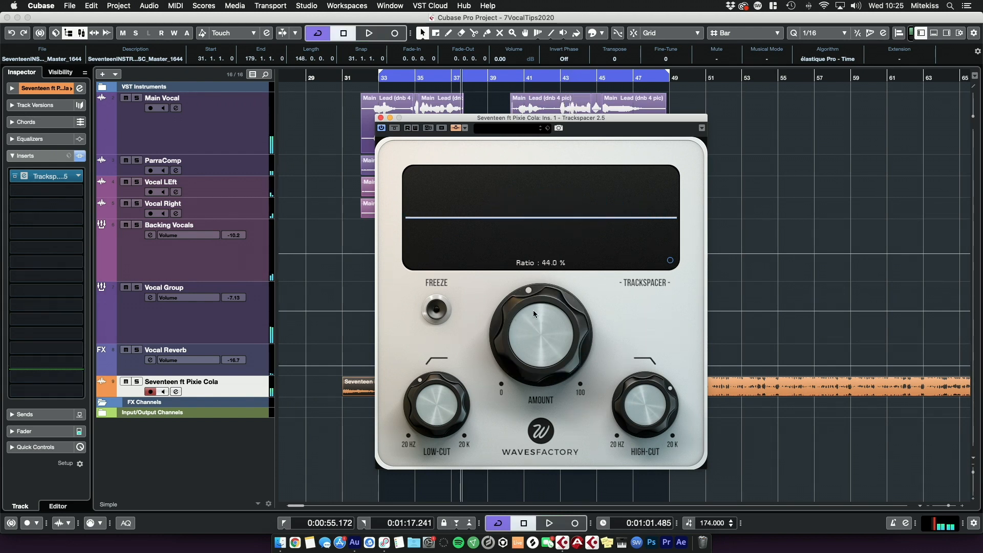
{"action": "left_click_drag", "start_coordinate": [533, 309], "coordinate": [532, 338]}
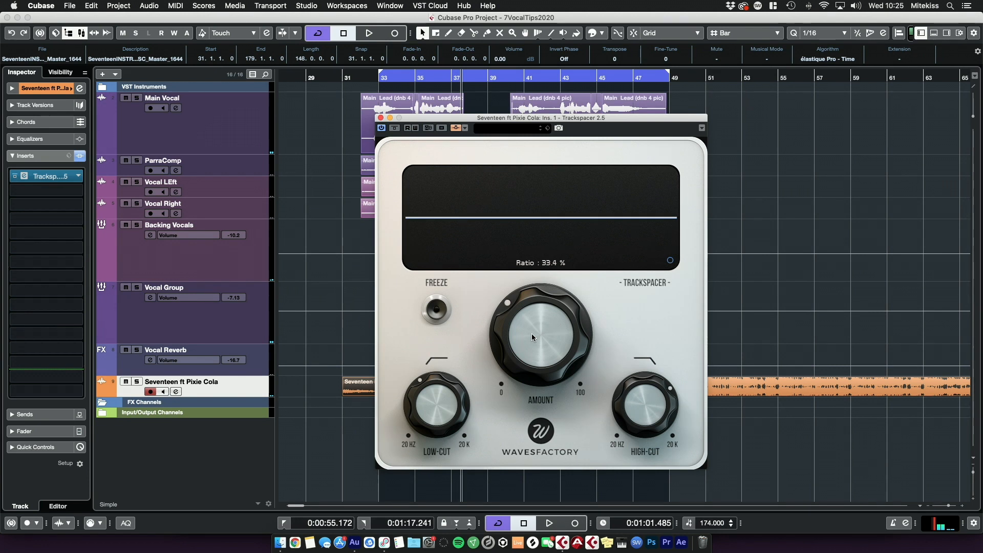
{"action": "key", "text": "space"}
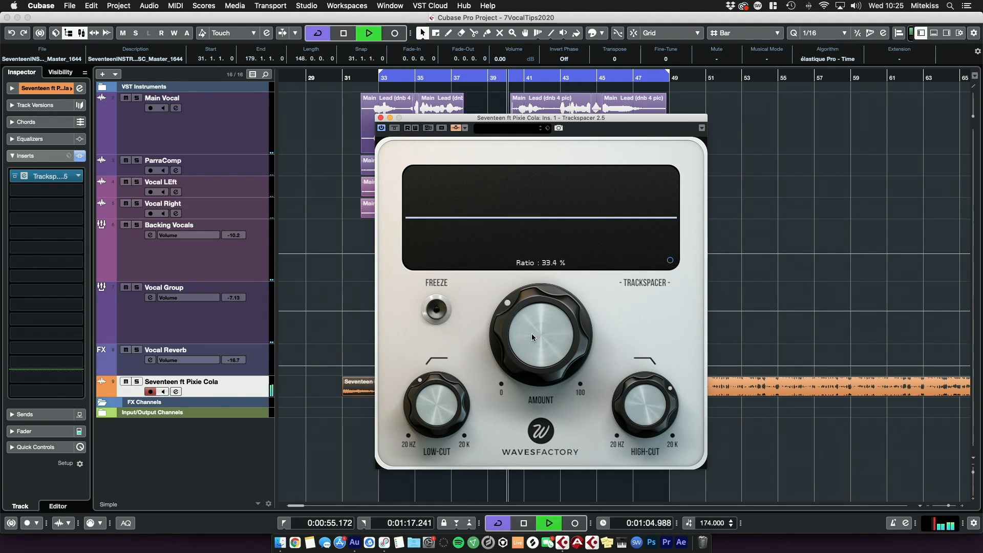
{"action": "key", "text": "space"}
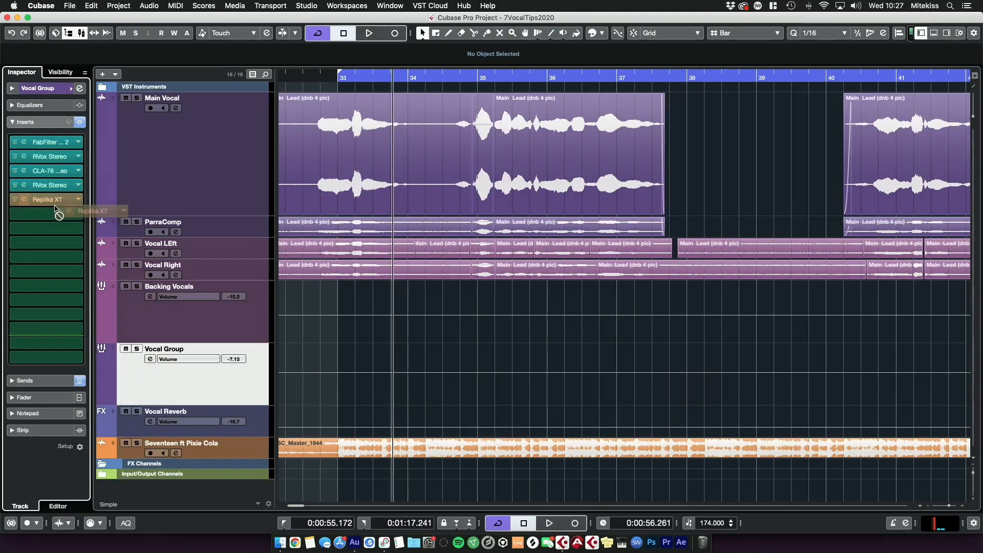
Step: Move the Vocal Group's compressor and delay inserts down the chain to free the second insert slot below the FabFilter EQ
{"action": "left_click_drag", "start_coordinate": [65, 213], "coordinate": [65, 228]}
{"action": "left_click_drag", "start_coordinate": [57, 216], "coordinate": [57, 215]}
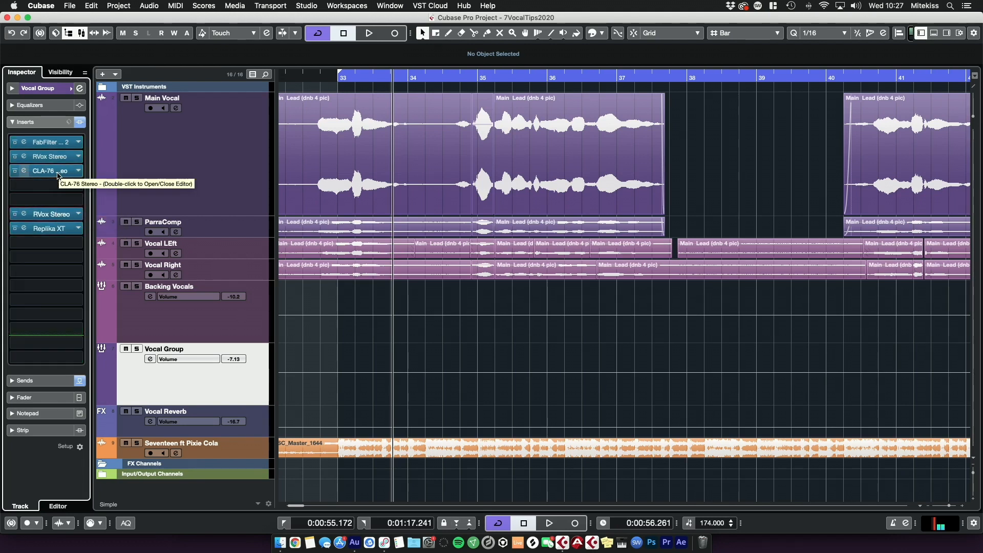
{"action": "mouse_move", "coordinate": [52, 175]}
{"action": "left_mouse_down"}
{"action": "mouse_move", "coordinate": [53, 194]}
{"action": "mouse_move", "coordinate": [53, 174]}
{"action": "left_mouse_up"}
Step: Insert DeEsser in the Vocal Group's second insert slot and move its window clear of the track list
{"action": "left_click", "coordinate": [55, 157]}
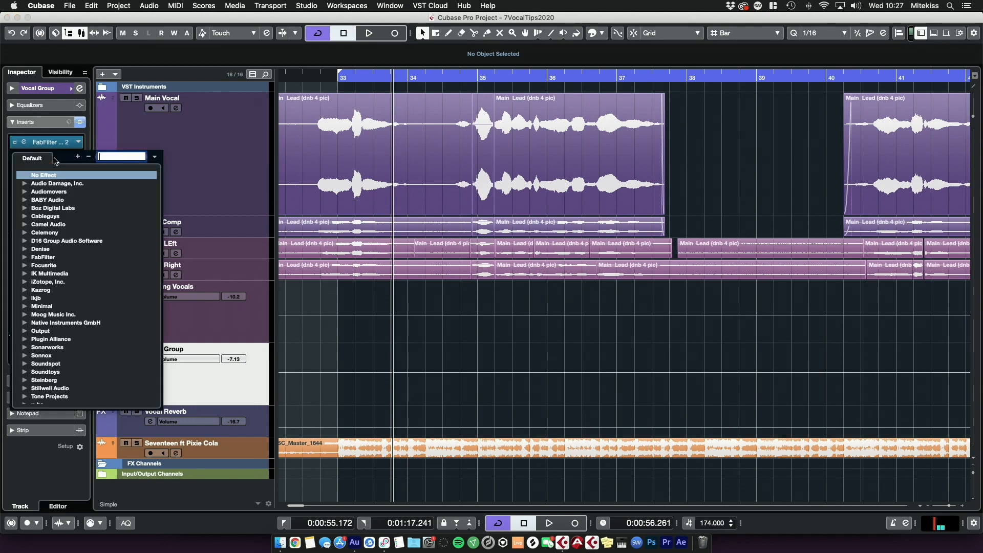
{"action": "type", "text": "de"}
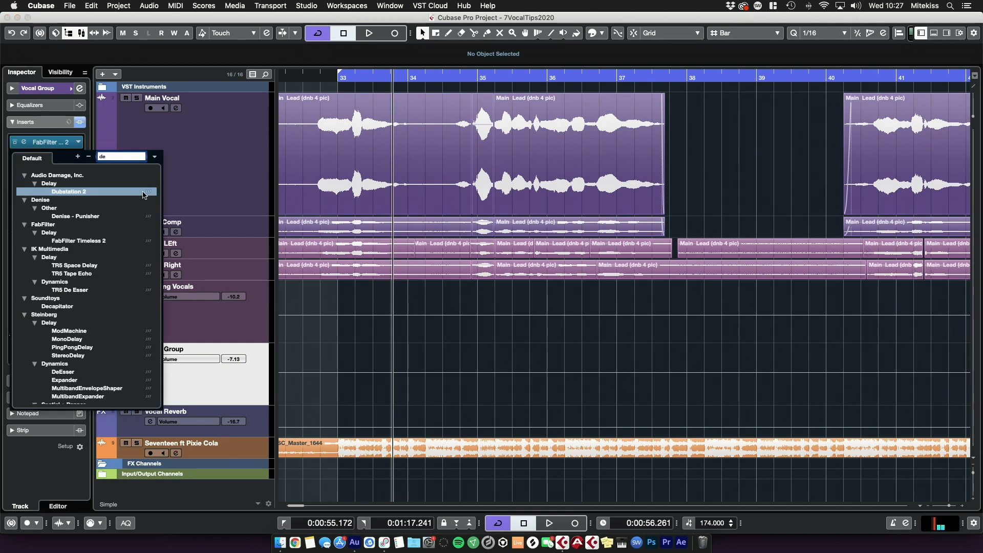
{"action": "type", "text": "s"}
{"action": "left_click", "coordinate": [72, 208]}
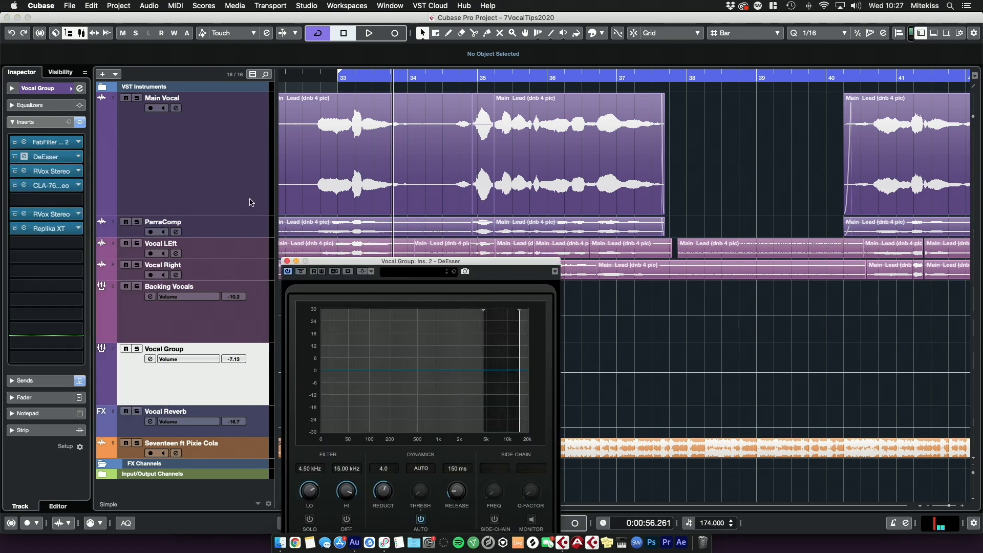
{"action": "left_click_drag", "start_coordinate": [389, 265], "coordinate": [639, 131]}
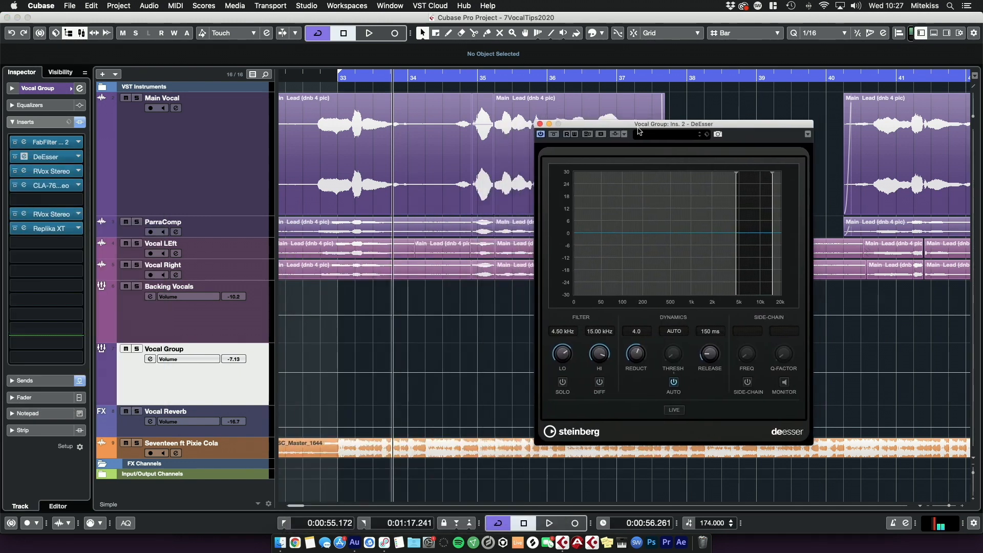
Step: Load the Female Ess Less preset in the DeEsser and audition it with the Vocal Group soloed
{"action": "left_click", "coordinate": [672, 135]}
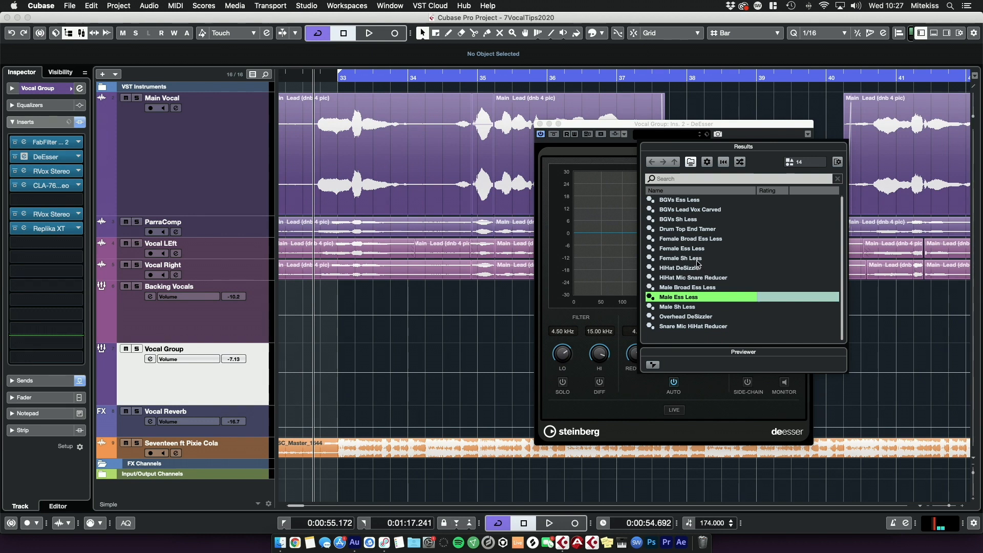
{"action": "double_click", "coordinate": [696, 249]}
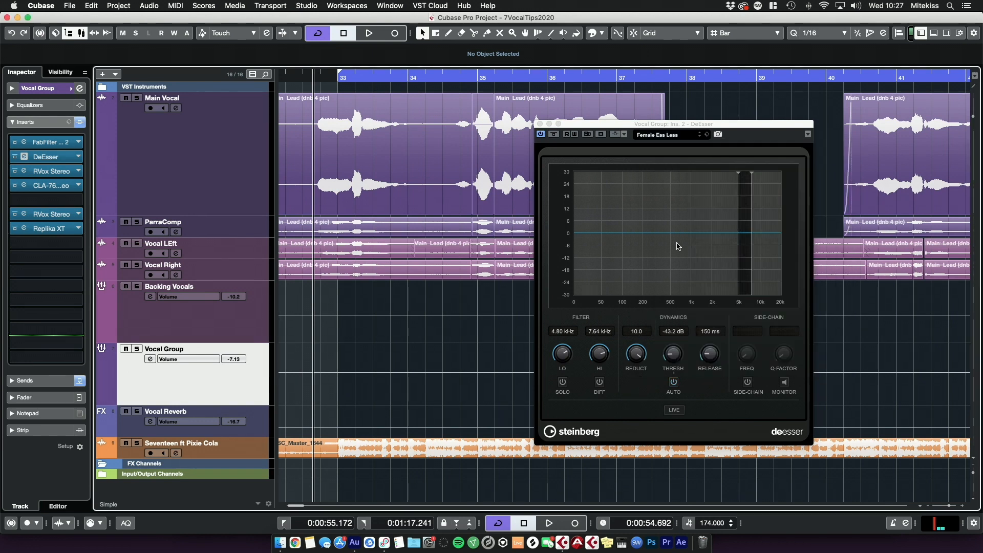
{"action": "key", "text": "space"}
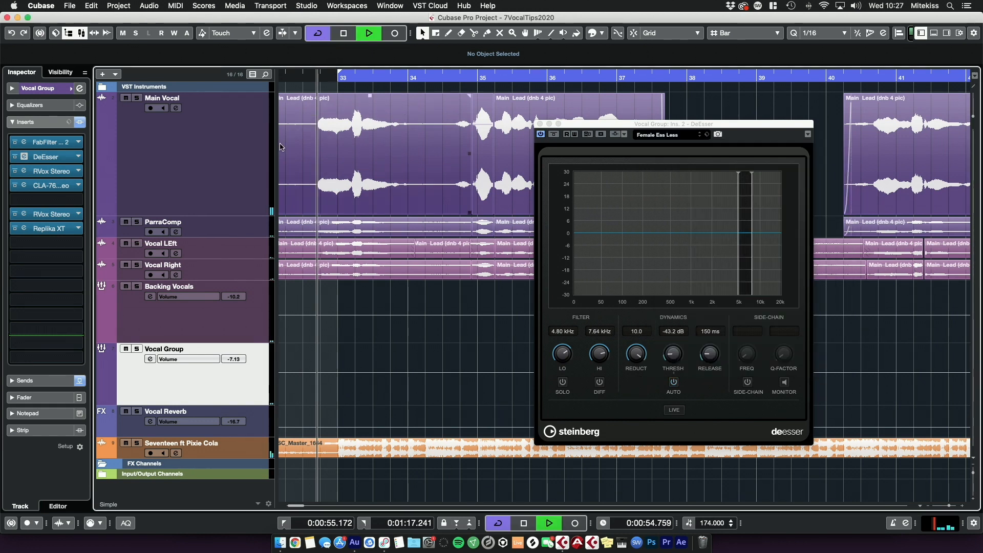
{"action": "left_click", "coordinate": [137, 350]}
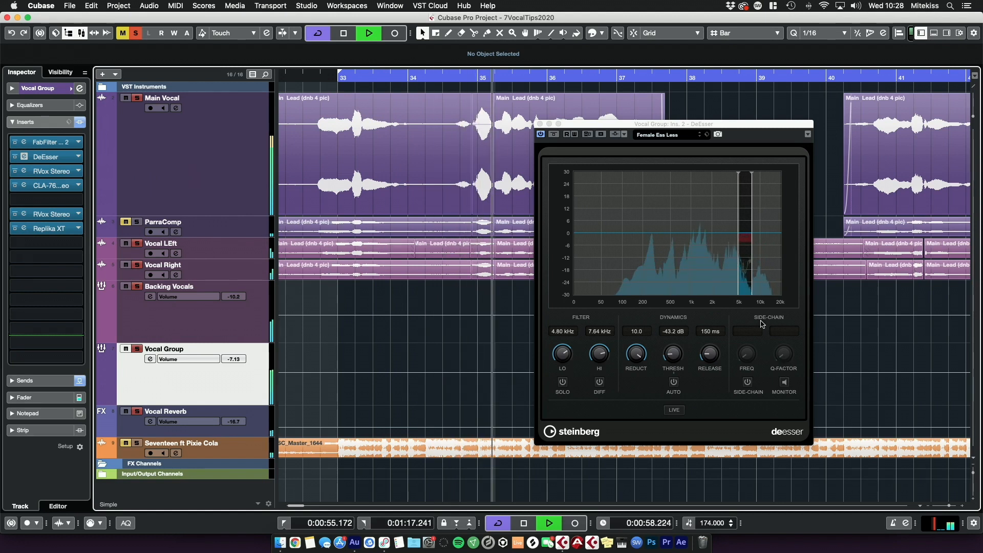
Step: Try a DeEsser threshold of -50.0 dB with a filter range of 3.62 to 9.75 kHz on the soloed vocals
{"action": "key", "text": "space"}
{"action": "left_click_drag", "start_coordinate": [674, 353], "coordinate": [675, 357]}
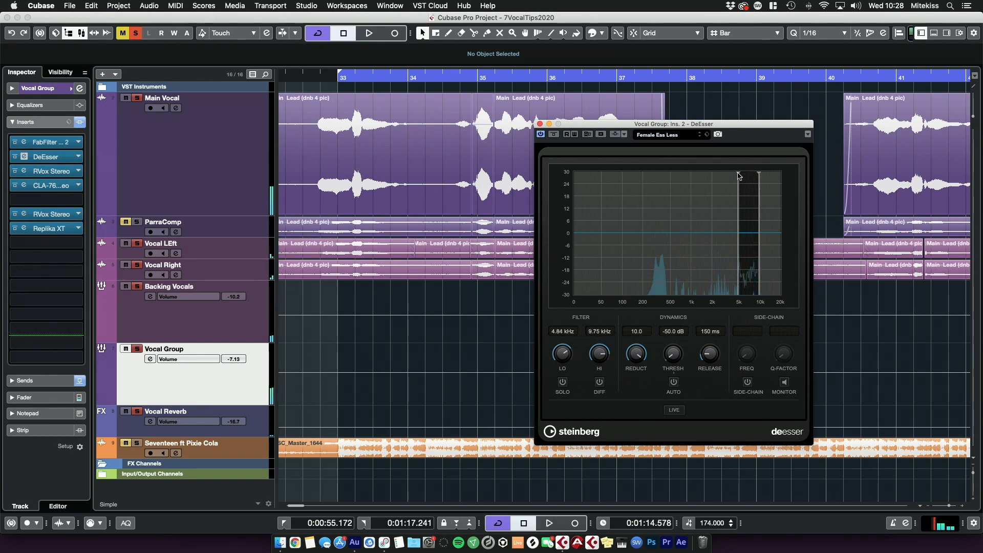
{"action": "left_click_drag", "start_coordinate": [332, 79], "coordinate": [319, 83]}
{"action": "key", "text": "space"}
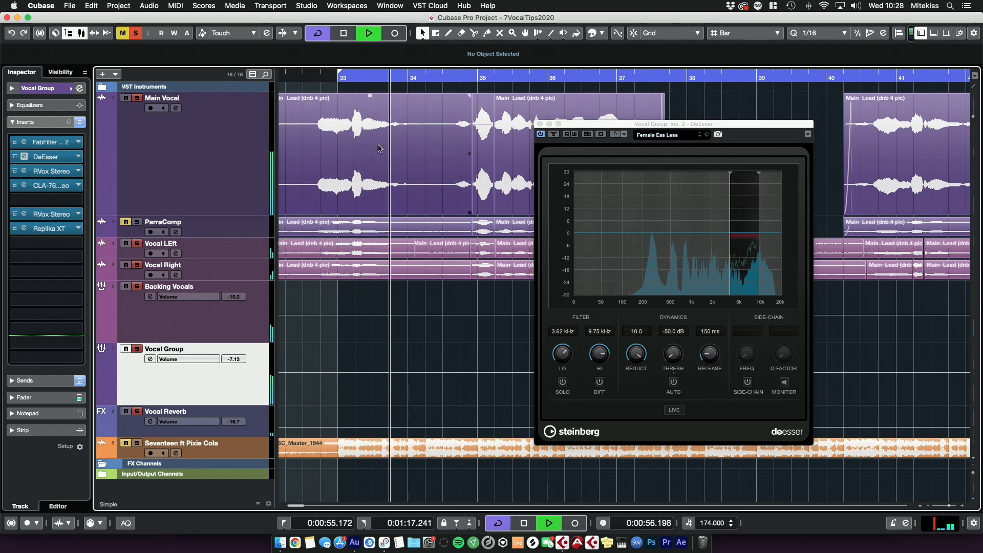
{"action": "key", "text": "space"}
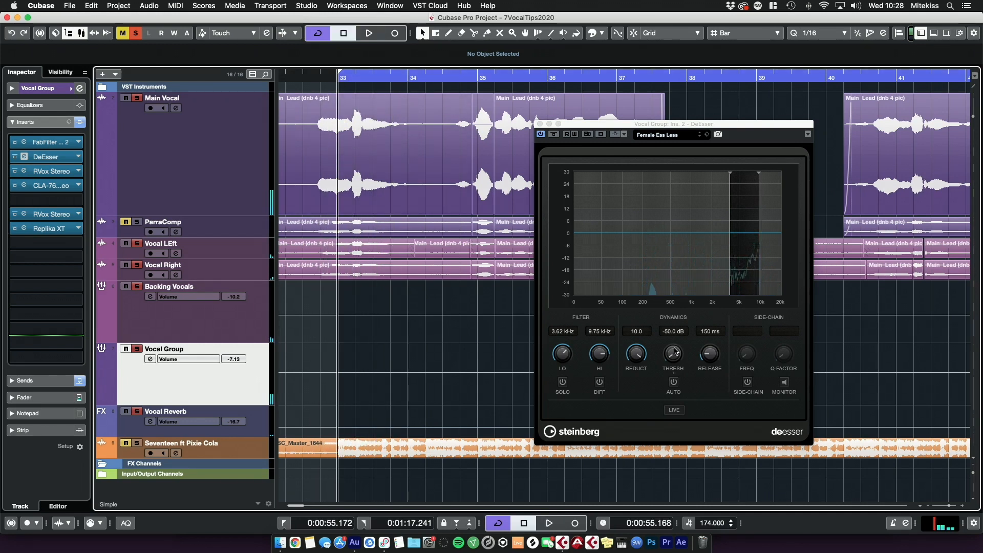
{"action": "key", "text": "space"}
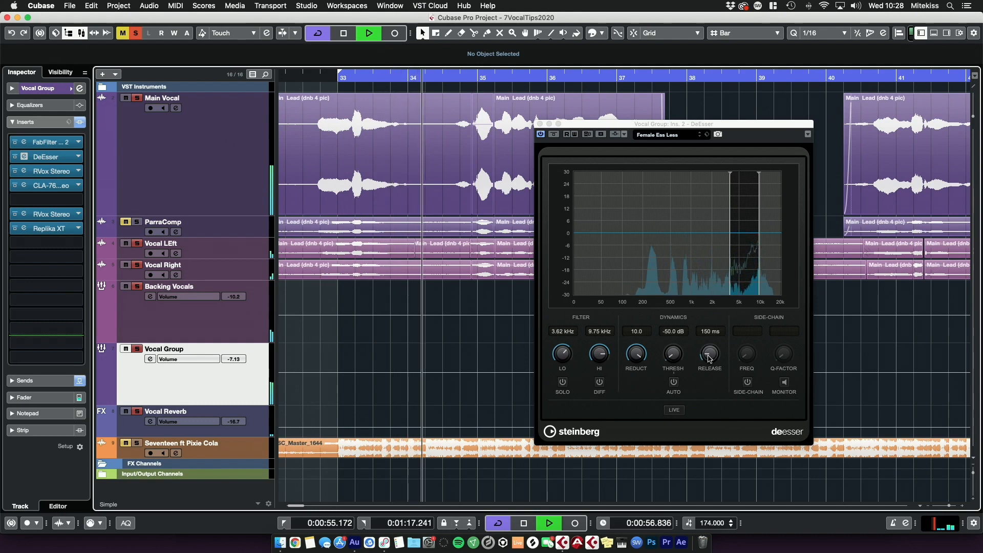
{"action": "key", "text": "space"}
Step: Try lowering the DeEsser's reduction to about 0.3 while replaying the opening vocal phrase
{"action": "left_click_drag", "start_coordinate": [646, 361], "coordinate": [634, 358]}
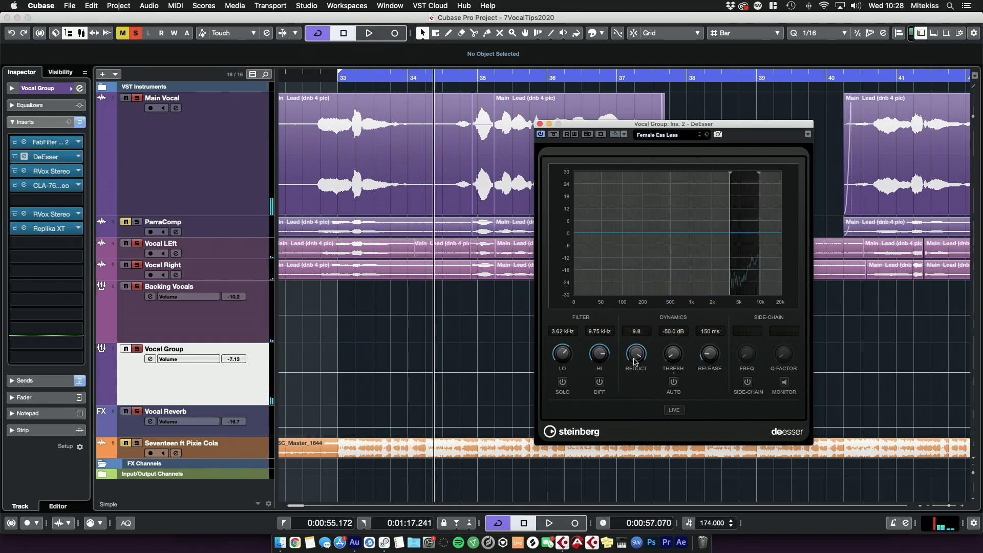
{"action": "left_click", "coordinate": [322, 78]}
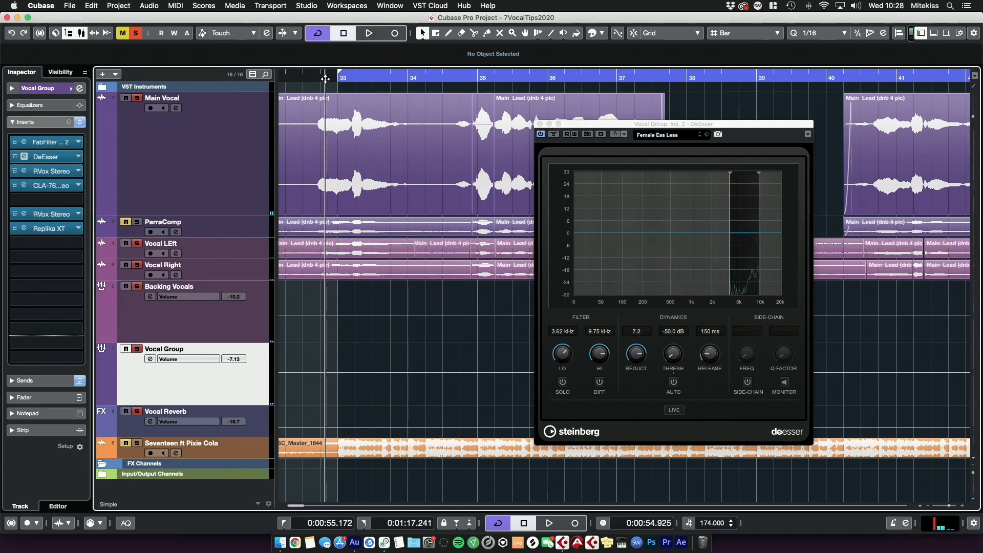
{"action": "key", "text": "space"}
{"action": "left_click_drag", "start_coordinate": [636, 353], "coordinate": [632, 421]}
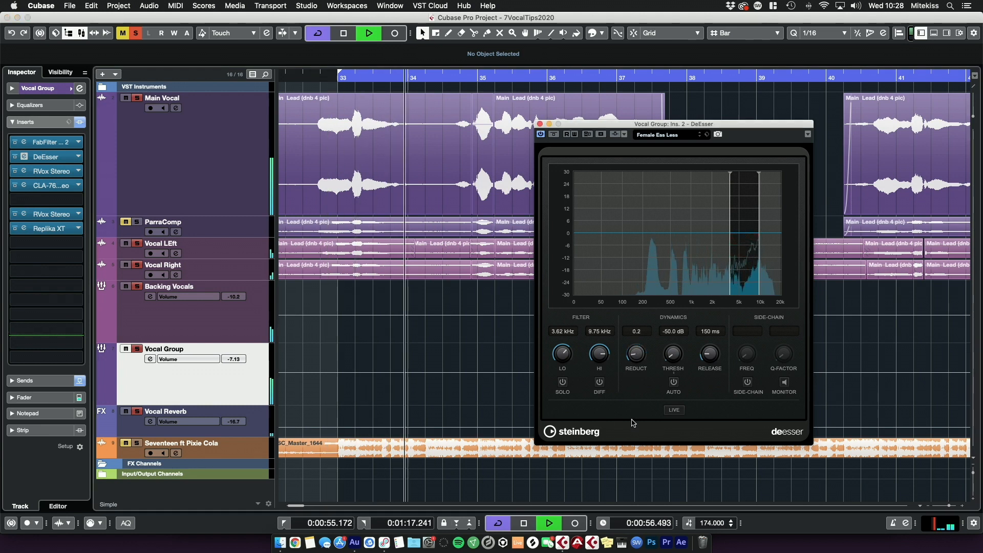
{"action": "left_click", "coordinate": [340, 78]}
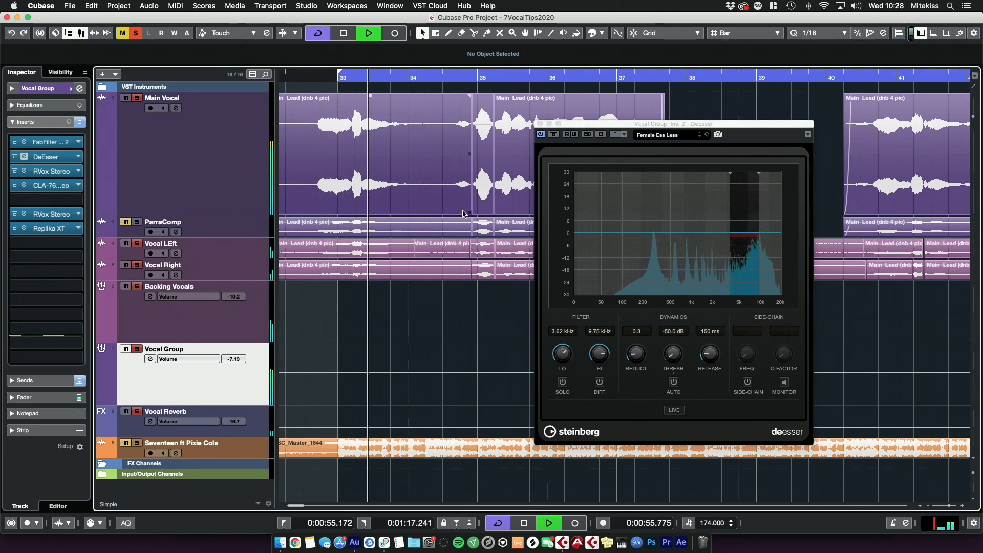
{"action": "key", "text": "space"}
Step: Set the DeEsser's threshold to -42.0 dB and its reduction to 5.9 while replaying the opening phrase
{"action": "left_click_drag", "start_coordinate": [673, 353], "coordinate": [671, 345]}
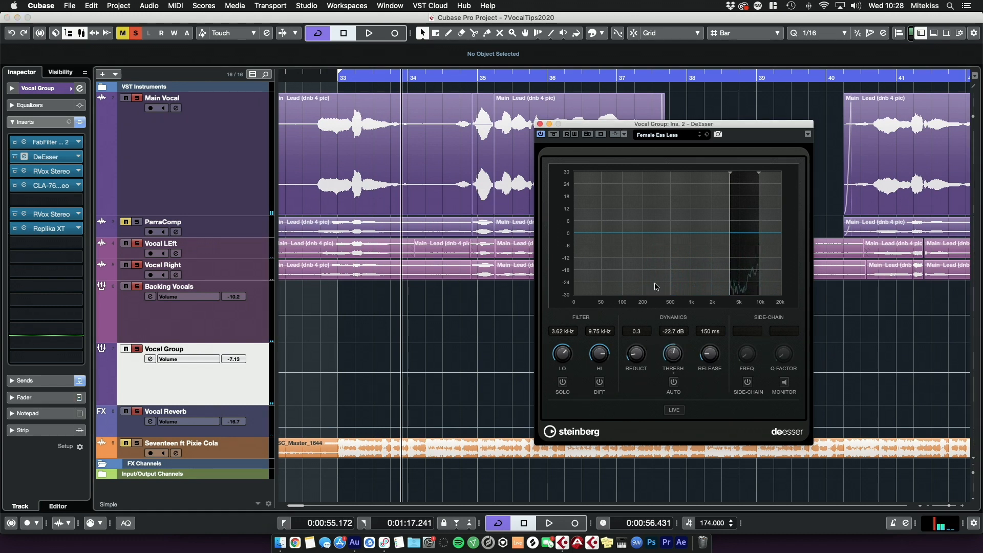
{"action": "key", "text": "space"}
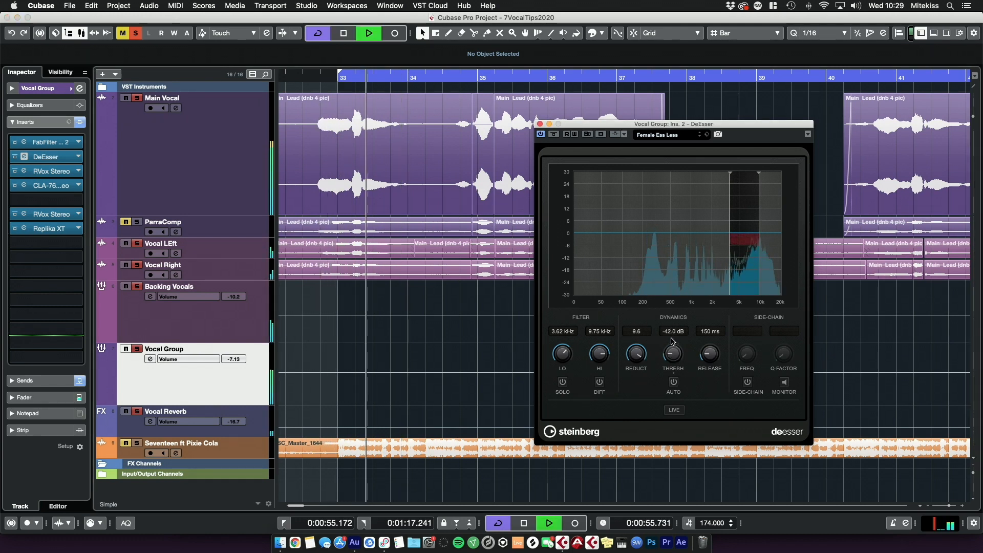
{"action": "key", "text": "space"}
{"action": "left_click_drag", "start_coordinate": [319, 76], "coordinate": [321, 82]}
{"action": "key", "text": "space"}
{"action": "left_click_drag", "start_coordinate": [636, 353], "coordinate": [636, 374]}
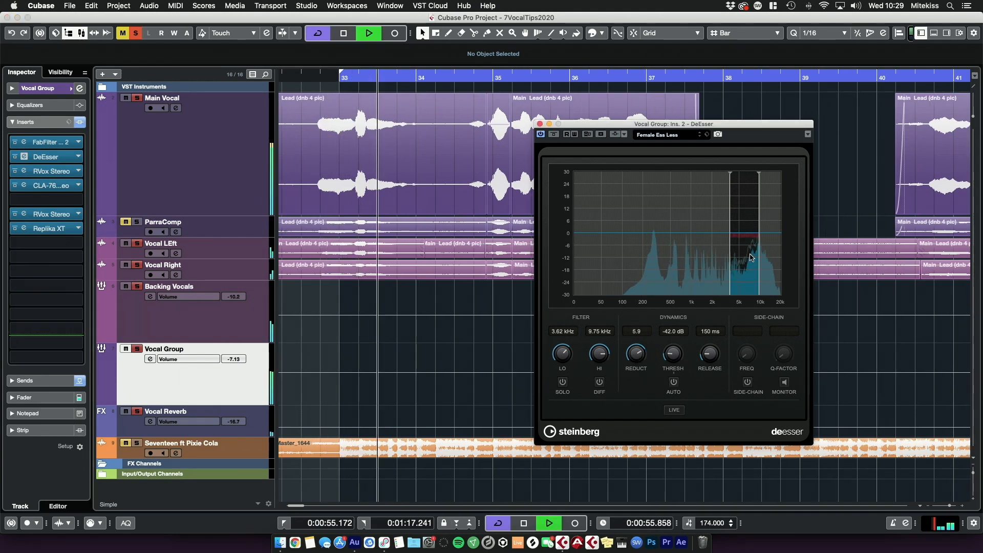
Step: Set the DeEsser's filter range to 5.18 to 10.99 kHz and audition it from bar 33
{"action": "key", "text": "space"}
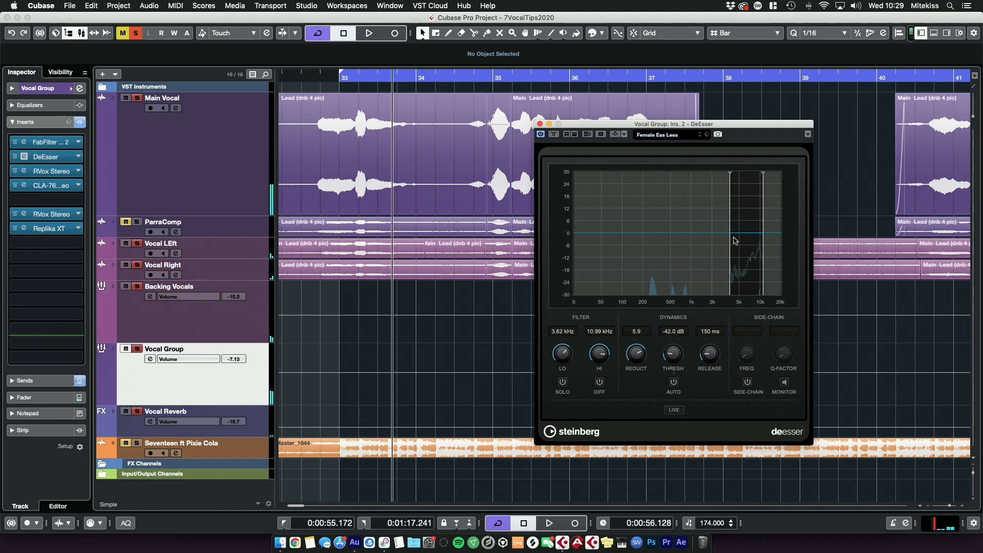
{"action": "left_click", "coordinate": [342, 81]}
{"action": "key", "text": "space"}
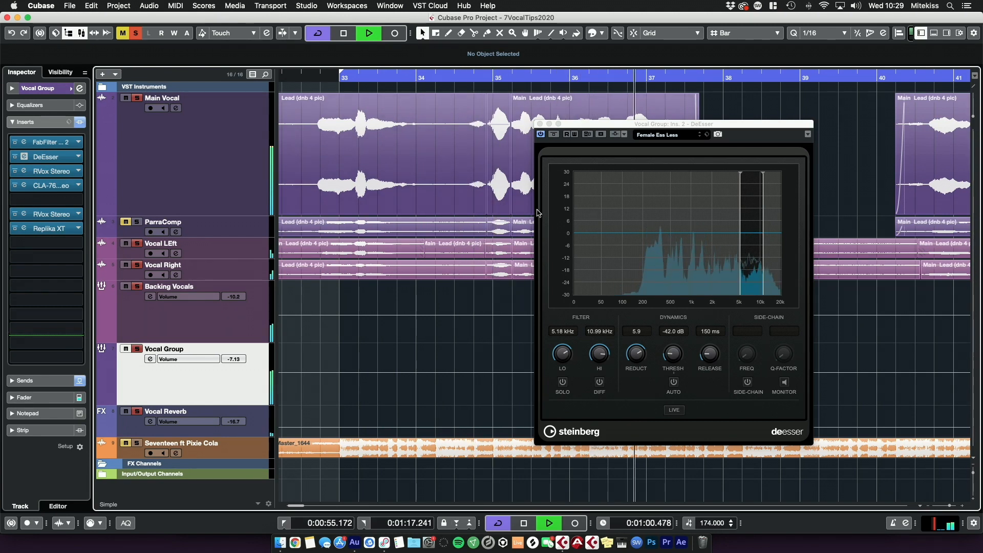
Step: Clear all solos and compare the DeEsser bypassed and active in the full mix around bar 33
{"action": "left_click", "coordinate": [135, 33]}
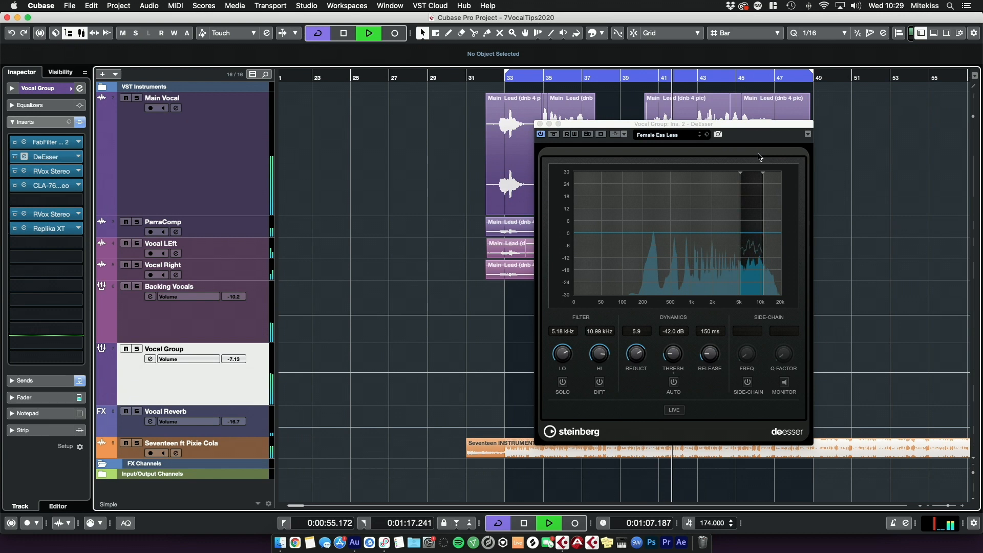
{"action": "mouse_move", "coordinate": [584, 124]}
{"action": "left_mouse_down"}
{"action": "mouse_move", "coordinate": [613, 134]}
{"action": "mouse_move", "coordinate": [576, 133]}
{"action": "left_mouse_up"}
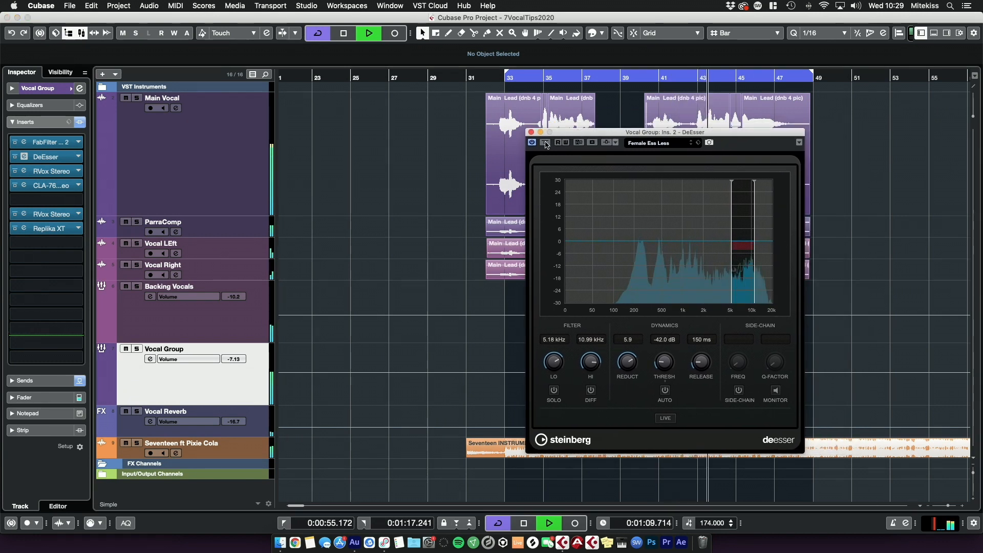
{"action": "left_click", "coordinate": [500, 80]}
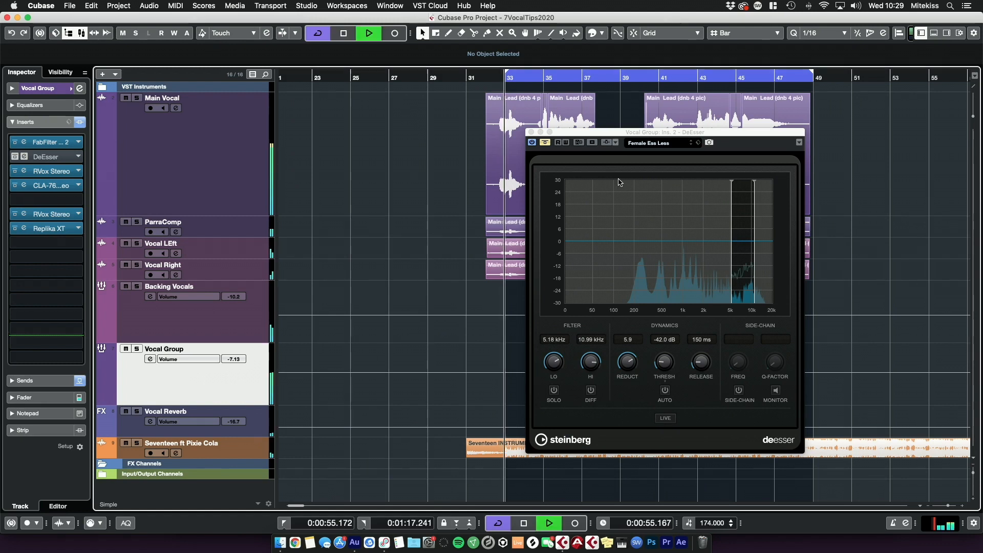
{"action": "left_click", "coordinate": [497, 77]}
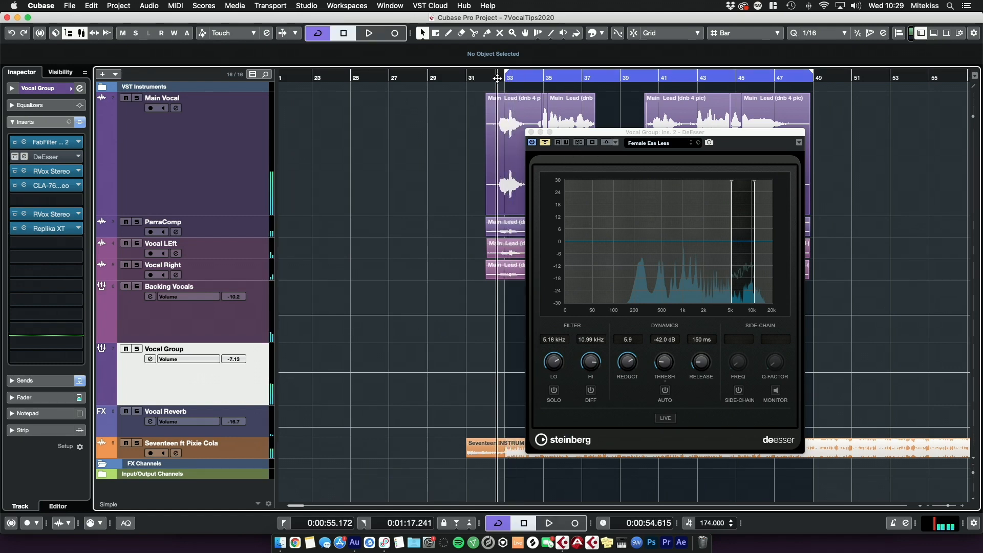
{"action": "left_click", "coordinate": [545, 143]}
{"action": "key", "text": "space"}
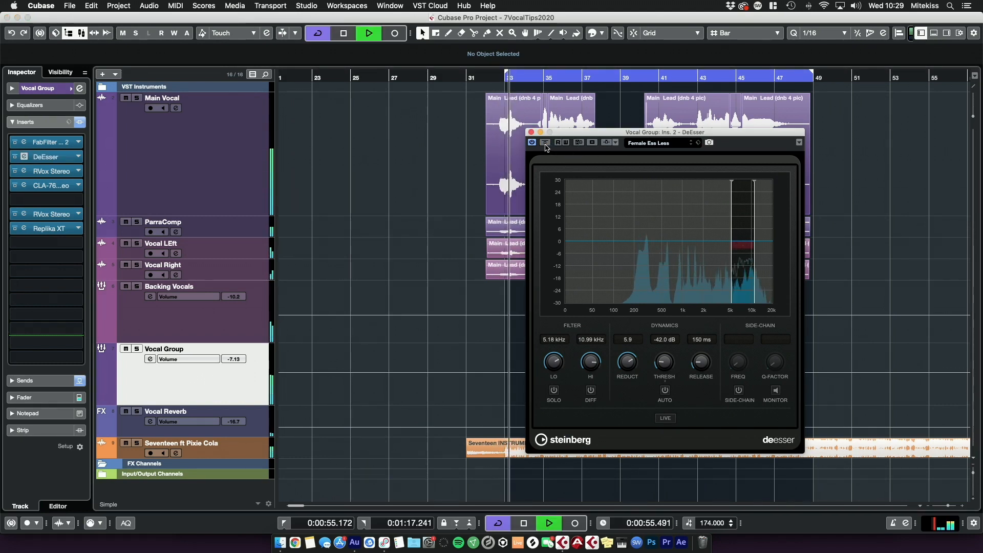
{"action": "key", "text": "space"}
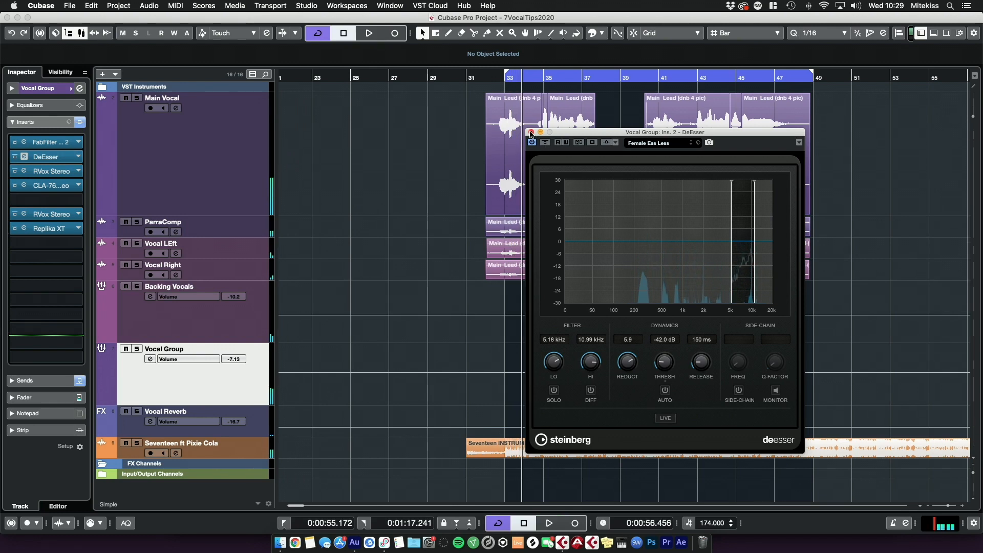
Step: Close the DeEsser, then audition the soloed Main Vocal with its track height enlarged
{"action": "left_click", "coordinate": [530, 132]}
{"action": "left_click_drag", "start_coordinate": [528, 76], "coordinate": [528, 108]}
{"action": "left_click_drag", "start_coordinate": [470, 76], "coordinate": [471, 96]}
{"action": "key", "text": "space"}
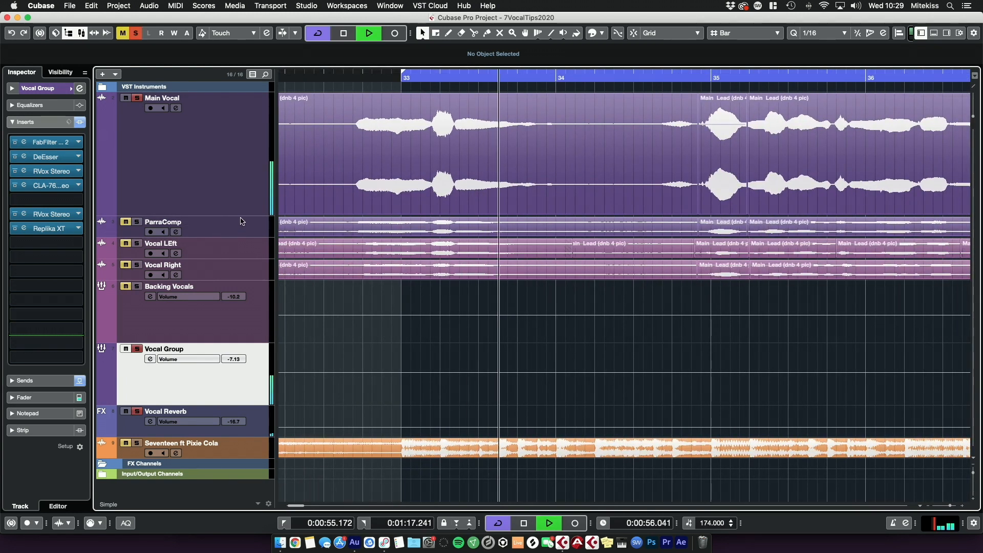
{"action": "left_click_drag", "start_coordinate": [238, 217], "coordinate": [259, 286]}
{"action": "key", "text": "space"}
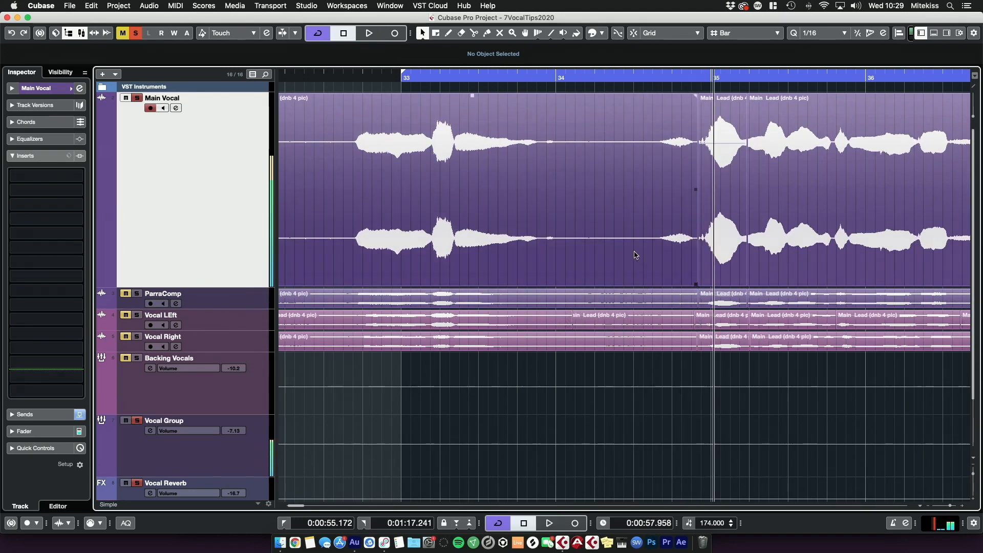
Step: Trim the end of the Main Vocal's first phrase to just before bar 34, clear the solos and play it back
{"action": "left_click", "coordinate": [679, 277]}
{"action": "left_click_drag", "start_coordinate": [696, 283], "coordinate": [544, 280]}
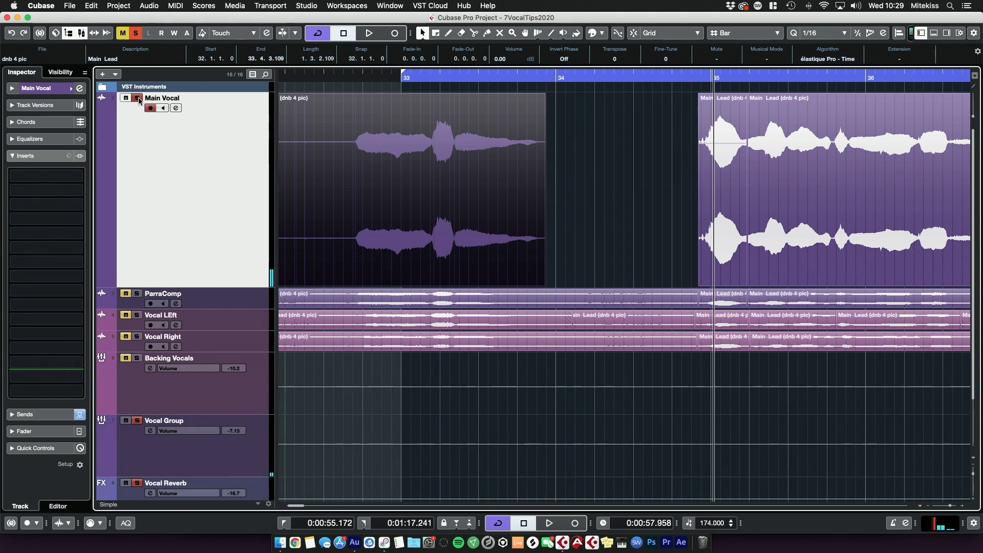
{"action": "double_click", "coordinate": [337, 77]}
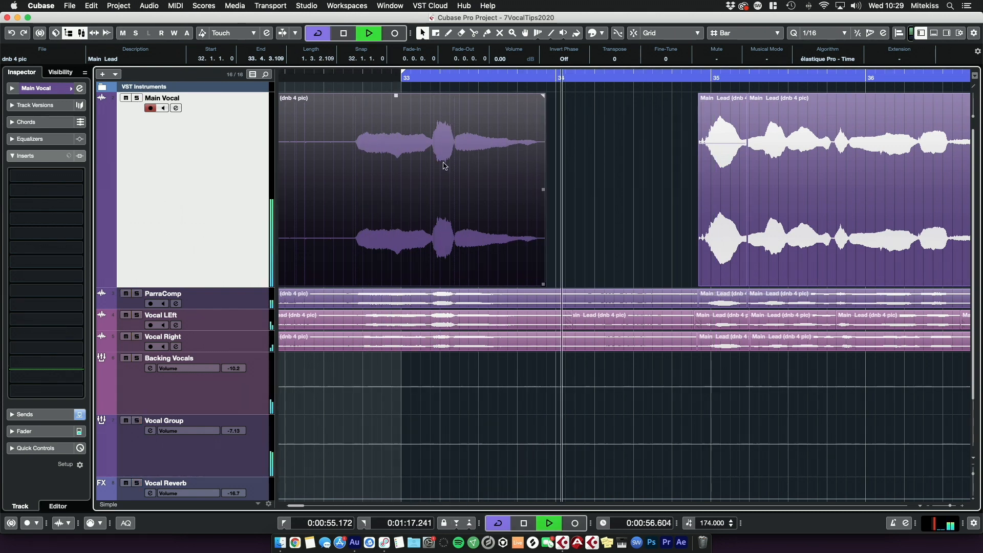
{"action": "key", "text": "space"}
Step: Shorten the ParraComp, Vocal Left and Vocal Right clips together so they end in beat 3 of bar 34
{"action": "left_click", "coordinate": [667, 305]}
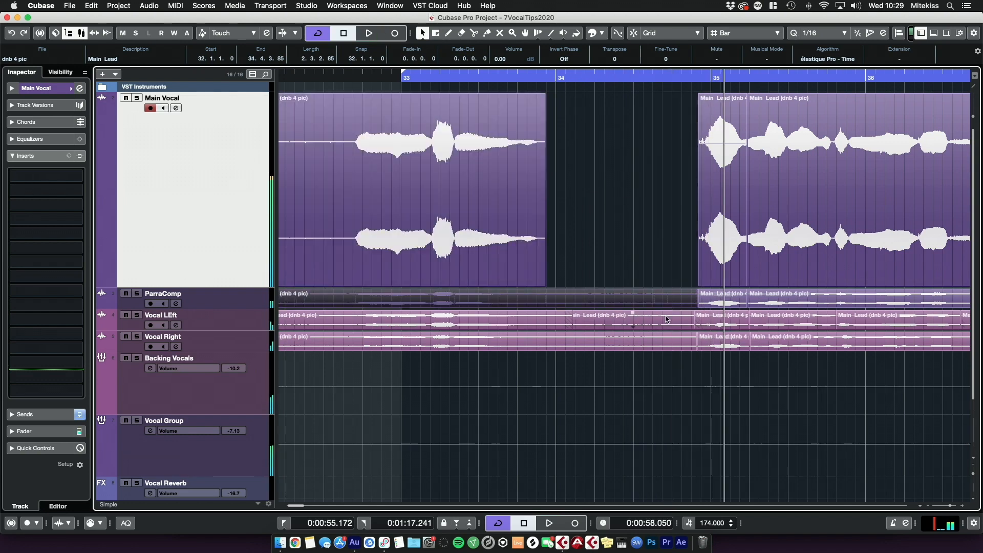
{"action": "left_click", "coordinate": [667, 322], "text": "shift"}
{"action": "left_click", "coordinate": [679, 342], "text": "shift"}
{"action": "left_click_drag", "start_coordinate": [695, 306], "coordinate": [666, 305]}
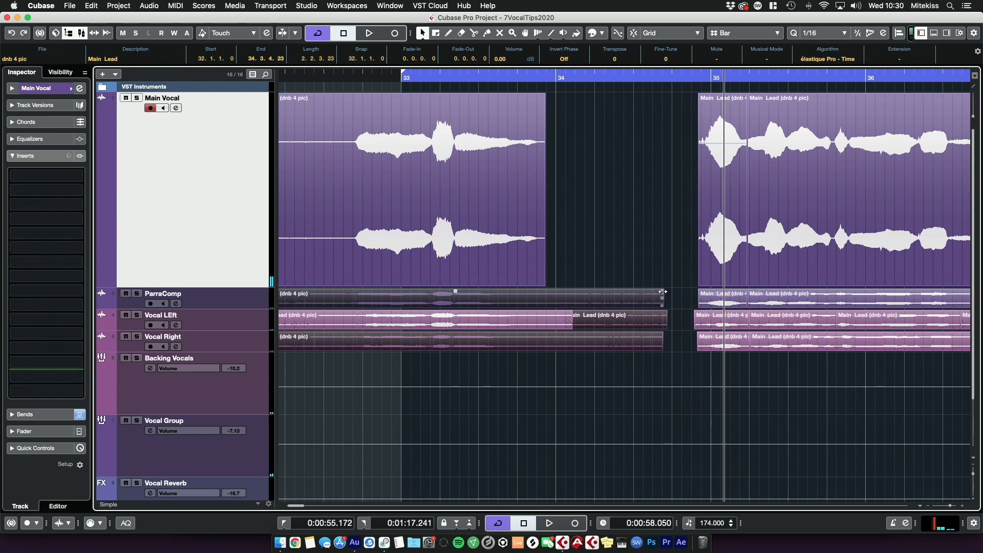
Step: Fade out the three trimmed clips and add short fade-ins to the clips starting just before bar 35
{"action": "left_click", "coordinate": [703, 346]}
{"action": "left_click_drag", "start_coordinate": [697, 375], "coordinate": [697, 308]}
{"action": "left_click_drag", "start_coordinate": [696, 327], "coordinate": [698, 327]}
{"action": "left_click_drag", "start_coordinate": [699, 360], "coordinate": [698, 306]}
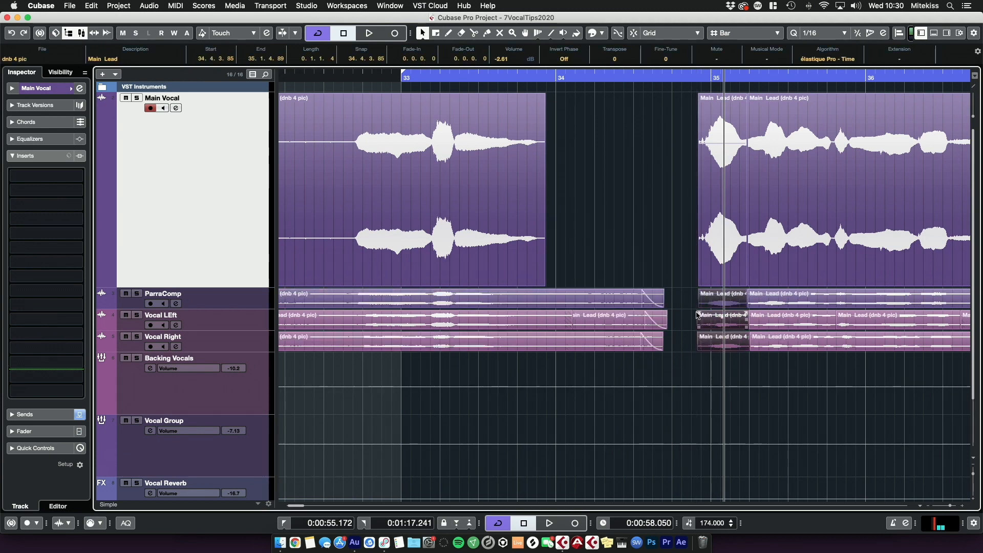
Step: Audition the full mix from bar 34 and follow the vocal clips up to bar 41 to find remaining breaths
{"action": "left_click", "coordinate": [569, 77]}
{"action": "key", "text": "space"}
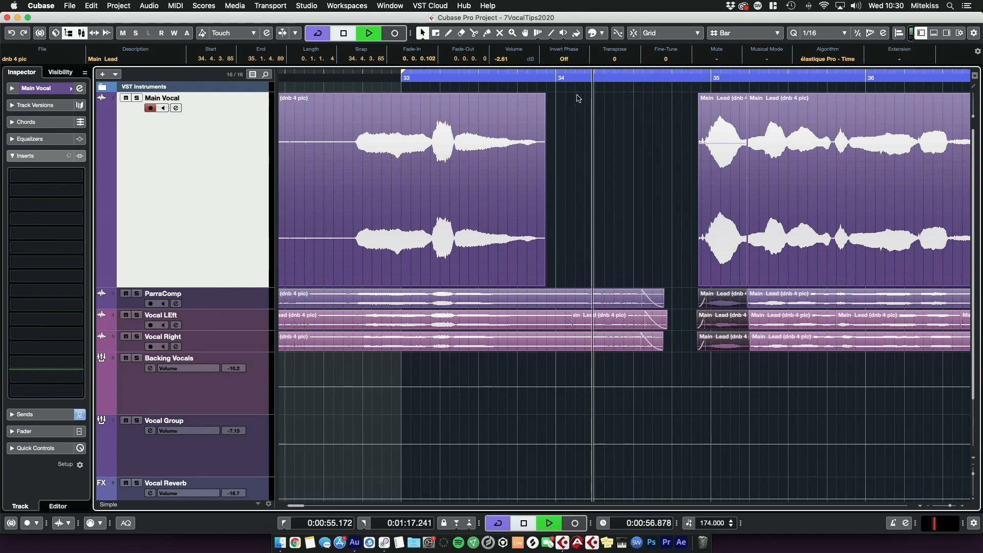
{"action": "scroll", "coordinate": [683, 277], "scroll_direction": "right", "scroll_amount": 10}
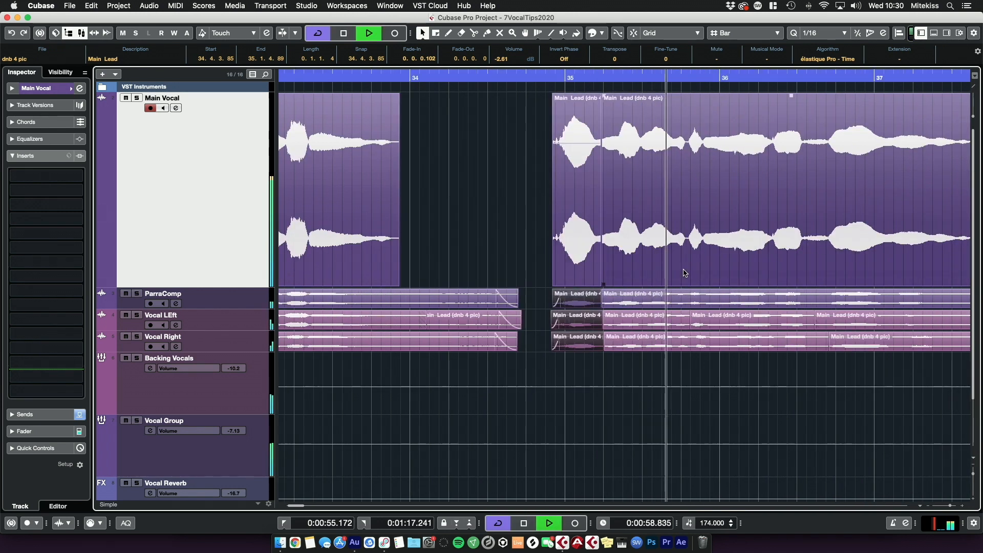
{"action": "scroll", "coordinate": [476, 241], "scroll_direction": "left", "scroll_amount": 5}
{"action": "scroll", "coordinate": [476, 242], "scroll_direction": "right", "scroll_amount": 5}
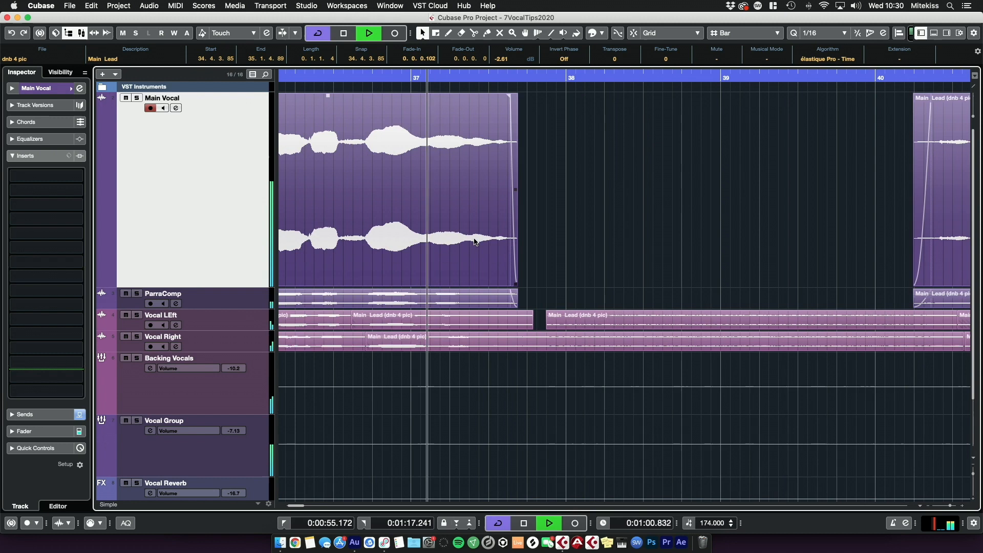
{"action": "scroll", "coordinate": [475, 242], "scroll_direction": "right", "scroll_amount": 4}
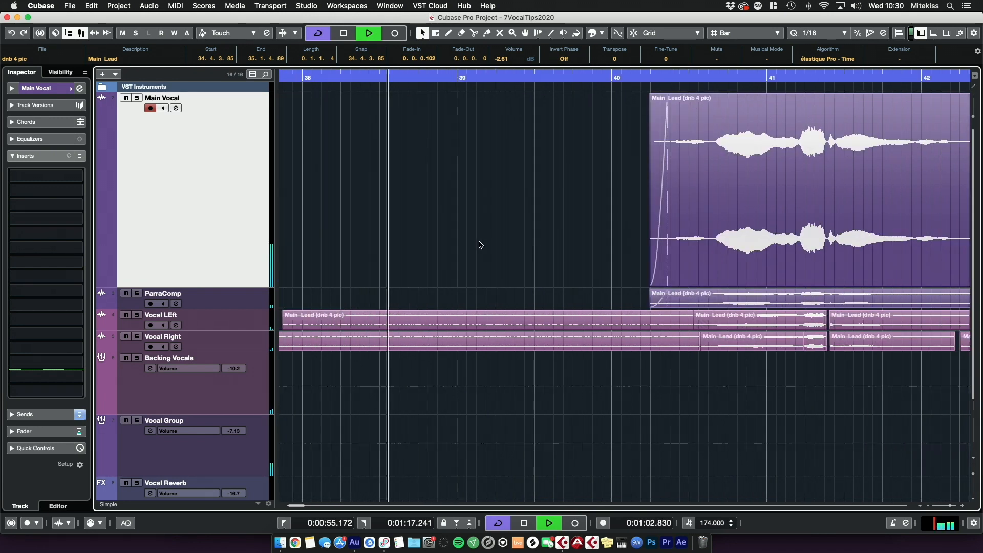
{"action": "scroll", "coordinate": [612, 225], "scroll_direction": "right", "scroll_amount": 3}
{"action": "scroll", "coordinate": [614, 227], "scroll_direction": "right", "scroll_amount": 3}
{"action": "scroll", "coordinate": [614, 226], "scroll_direction": "left", "scroll_amount": 2}
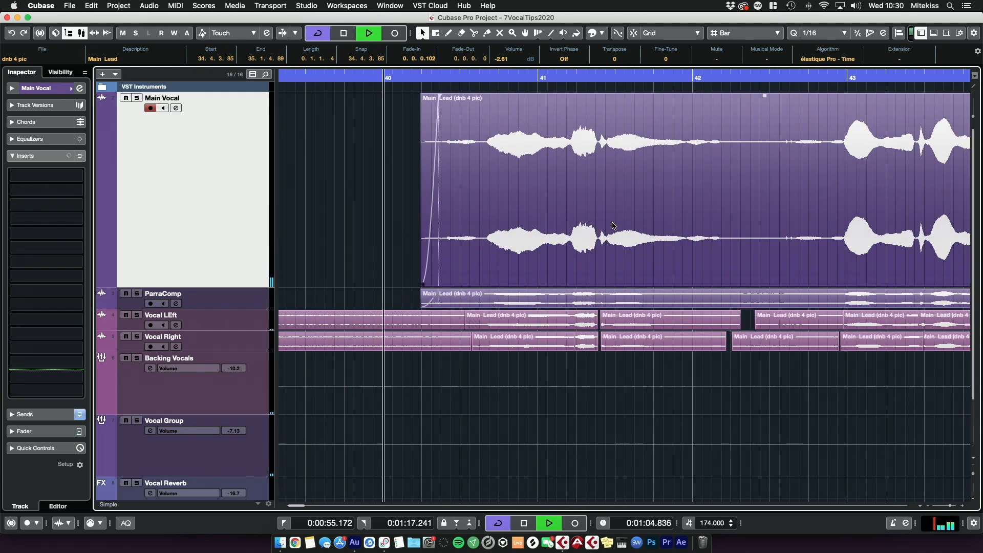
Step: Split the Main Vocal right after the breath leading into bar 41 and lower the volume of the breath clip
{"action": "key", "text": "space"}
{"action": "right_click", "coordinate": [544, 225]}
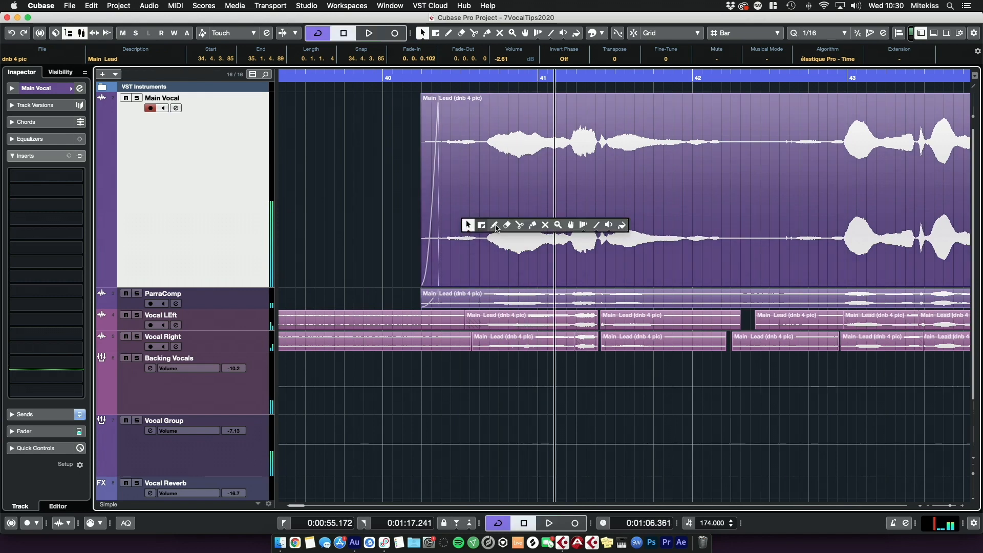
{"action": "left_click", "coordinate": [521, 225]}
{"action": "left_click", "coordinate": [486, 247]}
{"action": "key", "text": "1"}
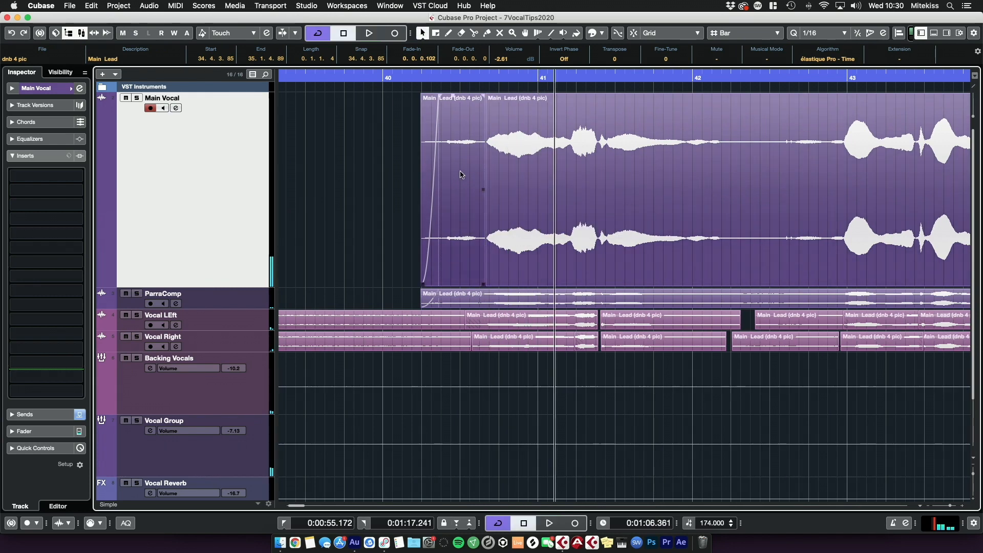
{"action": "left_click", "coordinate": [462, 172]}
{"action": "left_click_drag", "start_coordinate": [452, 94], "coordinate": [471, 231]}
Step: Trim the ParraComp and double clips to start at the phrase before bar 41, and end the preceding doubles before bar 40 with fade-outs
{"action": "left_click", "coordinate": [461, 302]}
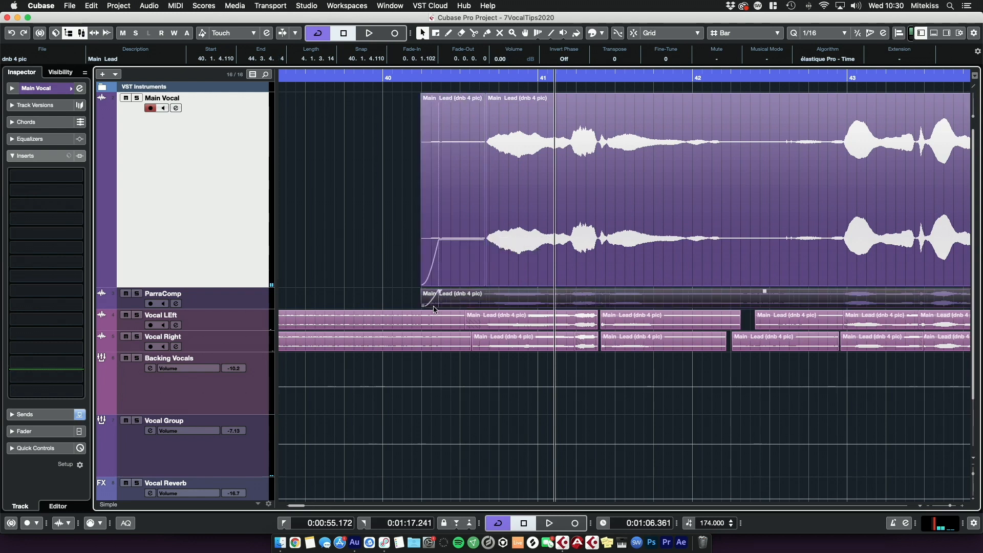
{"action": "left_click_drag", "start_coordinate": [424, 306], "coordinate": [480, 350]}
{"action": "left_click_drag", "start_coordinate": [466, 366], "coordinate": [382, 312]}
{"action": "left_click_drag", "start_coordinate": [298, 313], "coordinate": [298, 314]}
{"action": "left_click", "coordinate": [367, 199]}
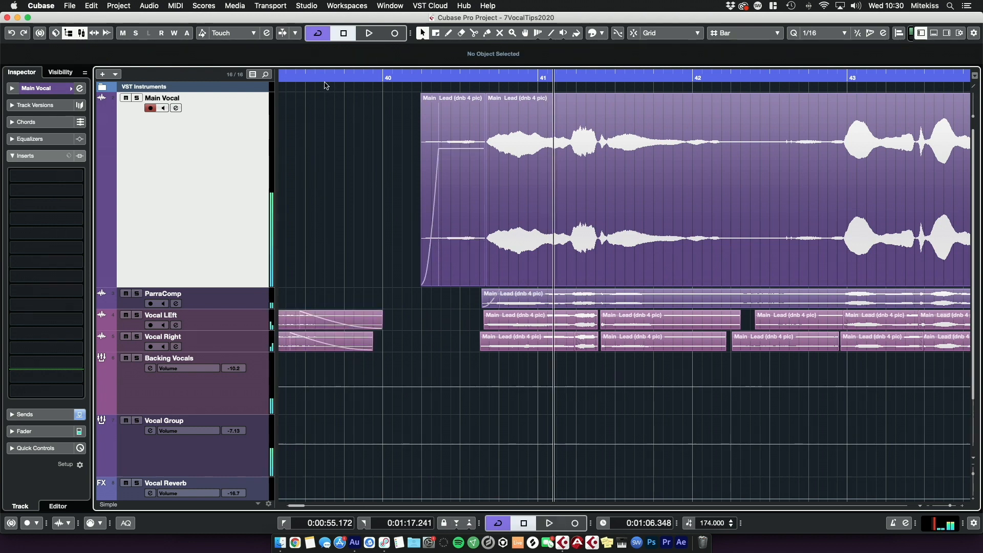
Step: Play from just before bar 40, then split the Main Vocal at 42.3 and 42.4.3 and delete the breath between the cuts
{"action": "left_click_drag", "start_coordinate": [293, 78], "coordinate": [273, 78]}
{"action": "key", "text": "space"}
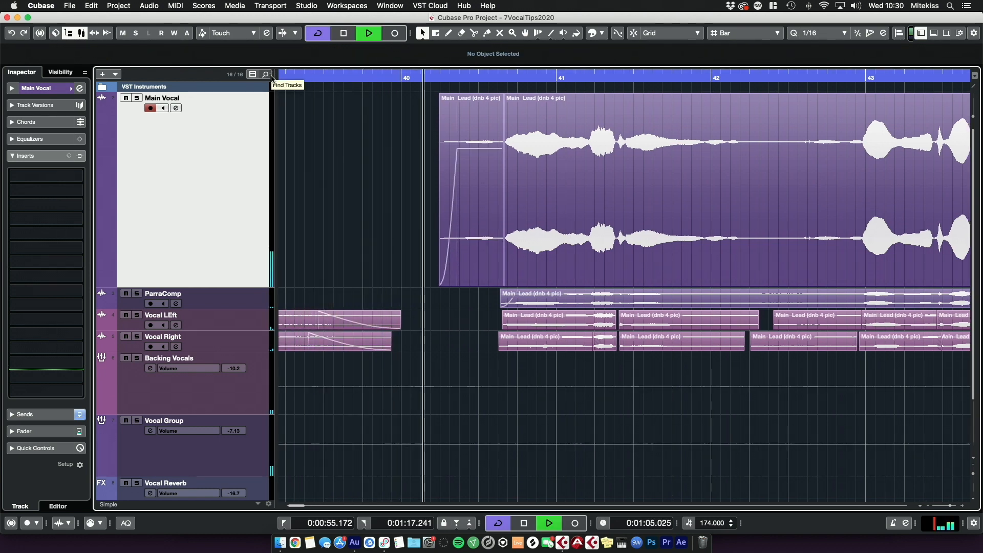
{"action": "right_click", "coordinate": [629, 234]}
{"action": "left_click", "coordinate": [629, 230]}
{"action": "left_click", "coordinate": [548, 254]}
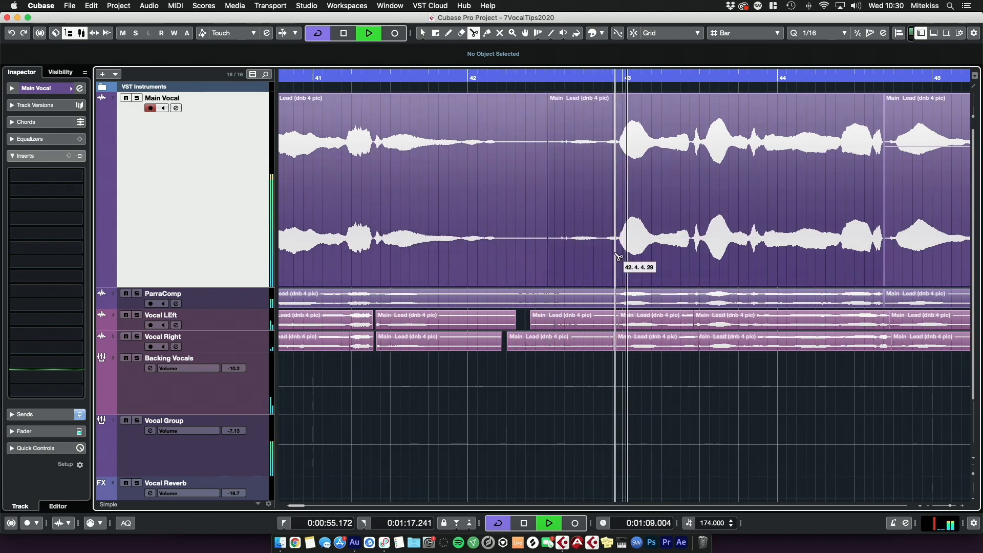
{"action": "key", "text": "space"}
{"action": "left_click", "coordinate": [606, 252]}
{"action": "key", "text": "1"}
{"action": "left_click", "coordinate": [602, 238]}
{"action": "key", "text": "Delete"}
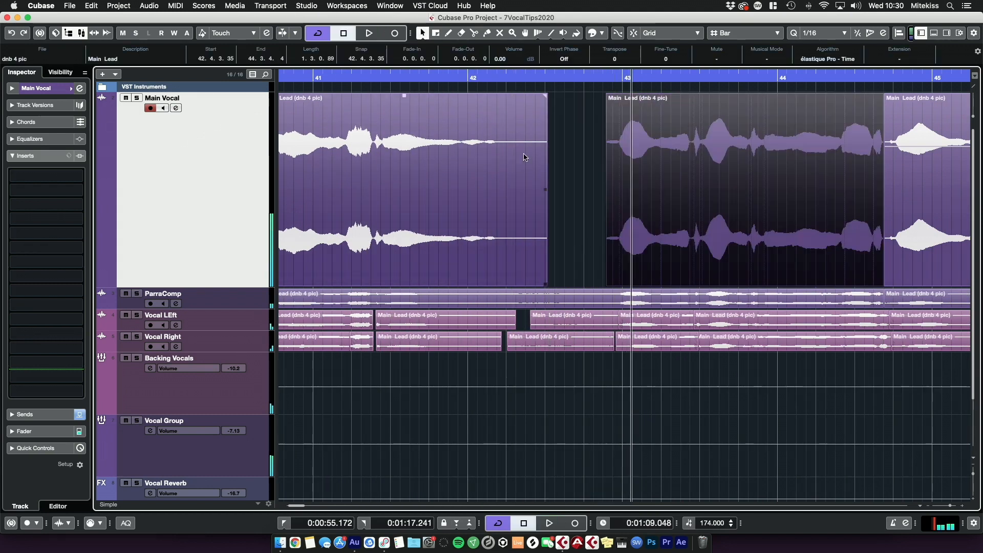
Step: Play from bar 42 and delete the short Vocal Left and Vocal Right breath clips before bar 43
{"action": "left_click", "coordinate": [462, 84]}
{"action": "key", "text": "space"}
{"action": "left_click", "coordinate": [567, 342]}
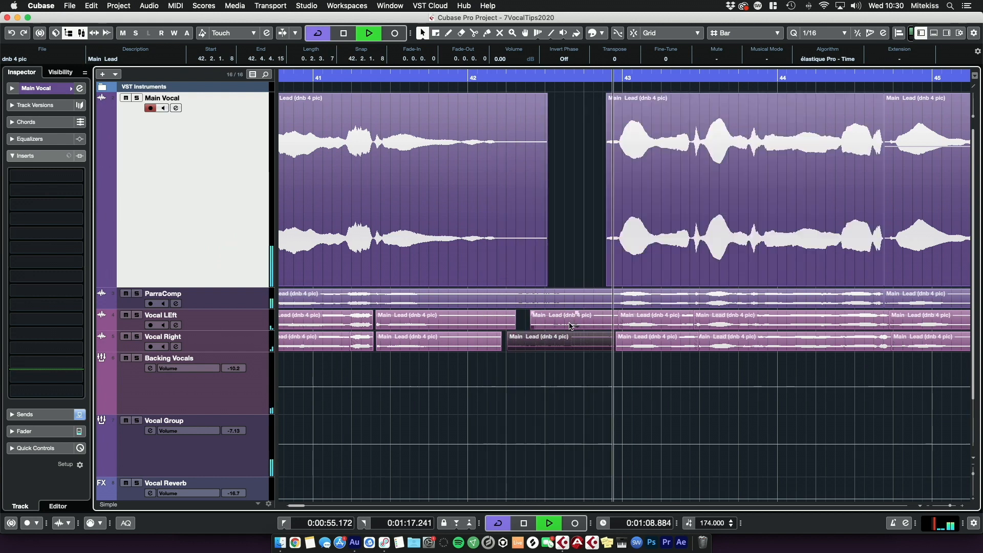
{"action": "left_click", "coordinate": [569, 326], "text": "shift"}
{"action": "key", "text": "Delete"}
Step: Split ParraComp just before bar 43, shorten the preceding clip to 42.1.3, and replay from bar 42
{"action": "right_click", "coordinate": [605, 305]}
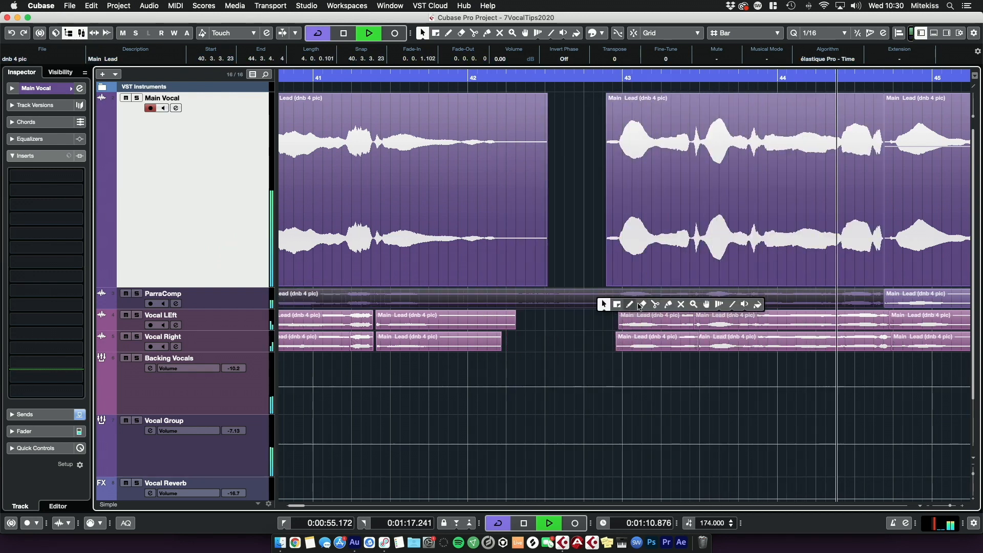
{"action": "left_click", "coordinate": [656, 305]}
{"action": "left_click", "coordinate": [614, 307]}
{"action": "right_click", "coordinate": [613, 308]}
{"action": "left_click", "coordinate": [613, 309]}
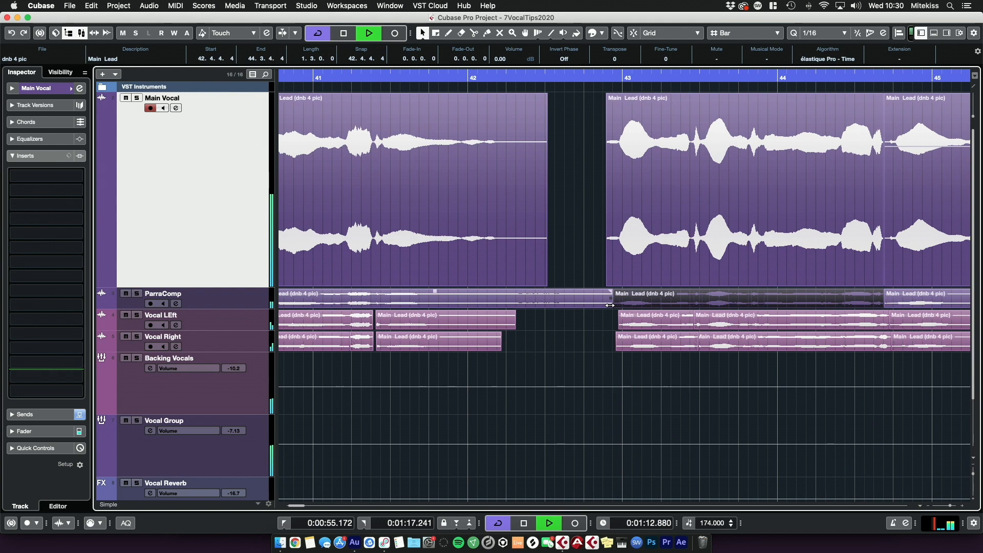
{"action": "left_click_drag", "start_coordinate": [610, 305], "coordinate": [489, 305]}
{"action": "left_click", "coordinate": [485, 70]}
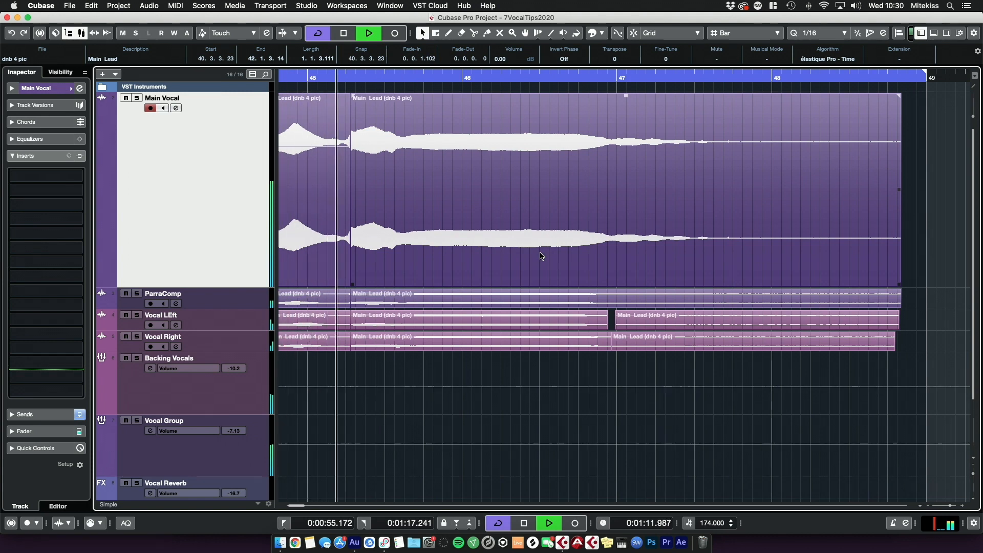
{"action": "left_click_drag", "start_coordinate": [953, 510], "coordinate": [949, 507]}
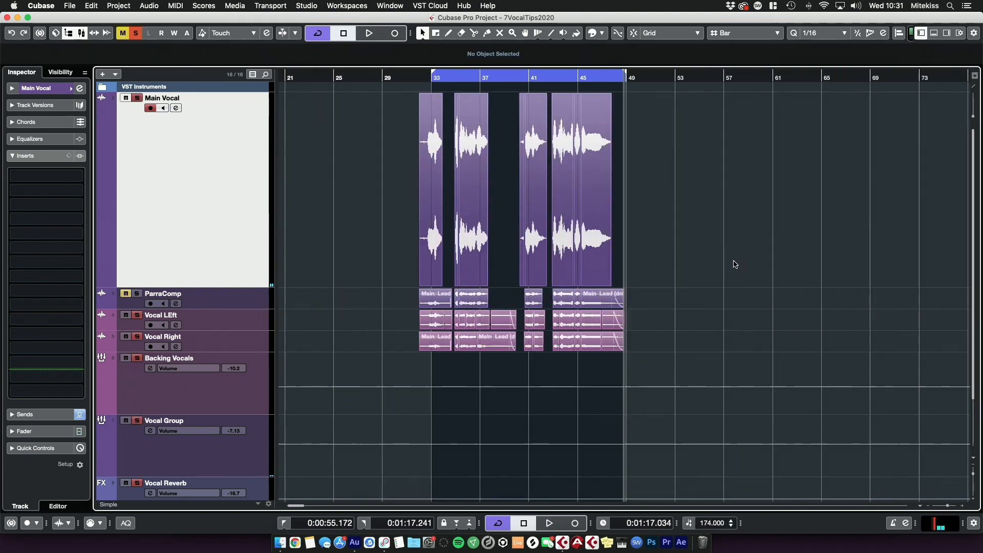